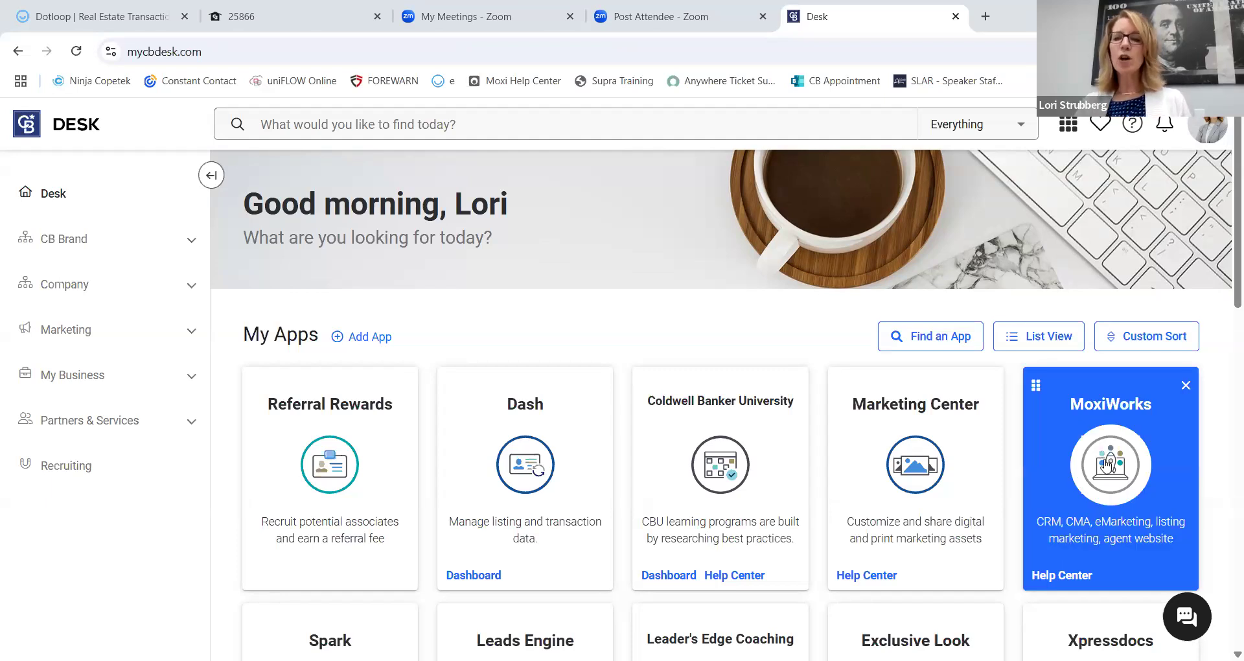
Launch MoxiWorks from the Desk apps and go to the Engage Manager Dashboard.
{"action": "left_click", "coordinate": [1108, 465]}
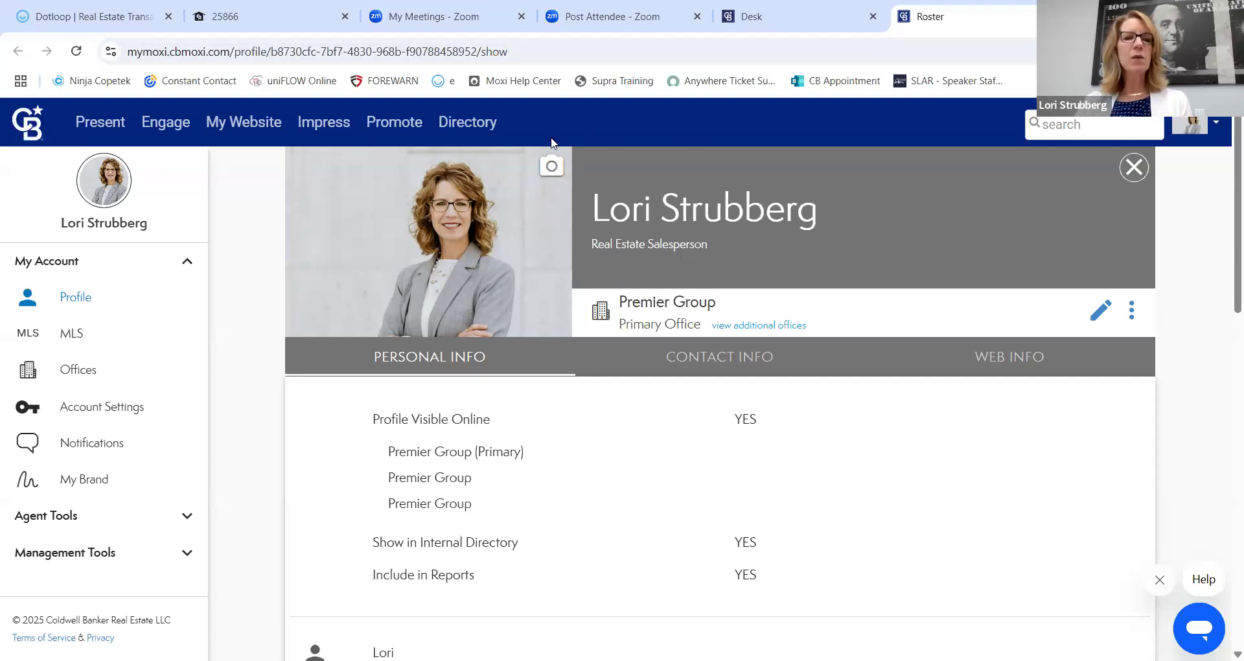
{"action": "left_click", "coordinate": [166, 128]}
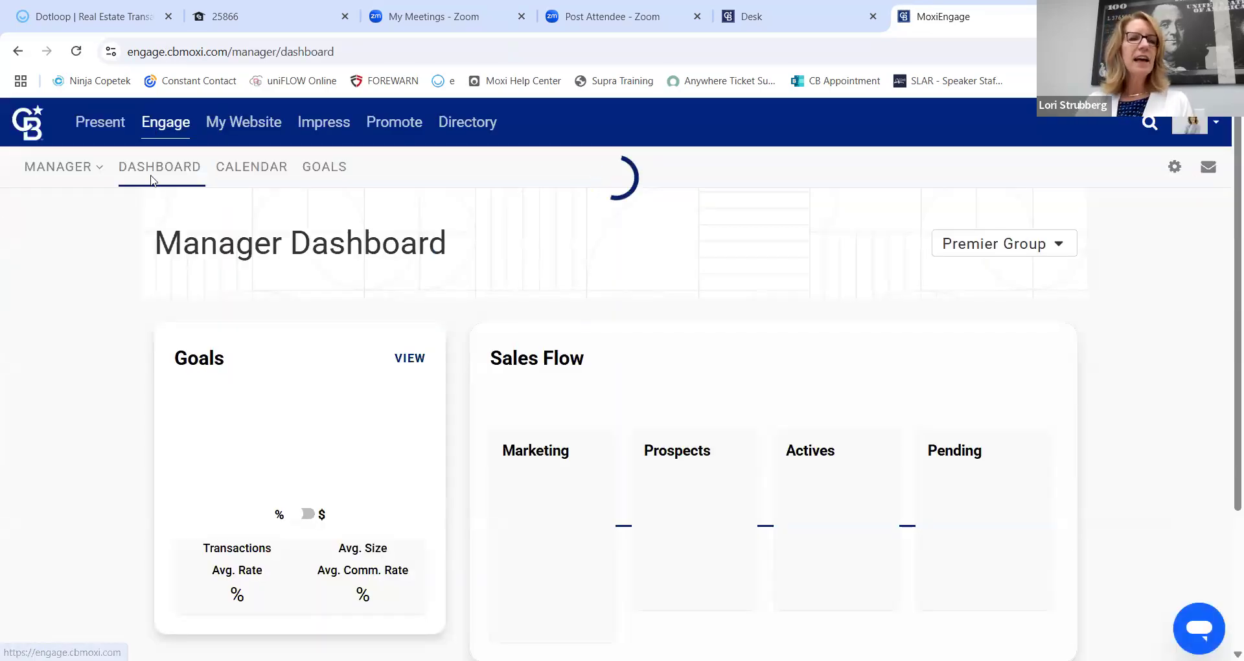
Switch from Manager to Agent Mode and open the Campaigns list of 33 campaigns.
{"action": "left_click", "coordinate": [89, 171]}
{"action": "left_click", "coordinate": [88, 211]}
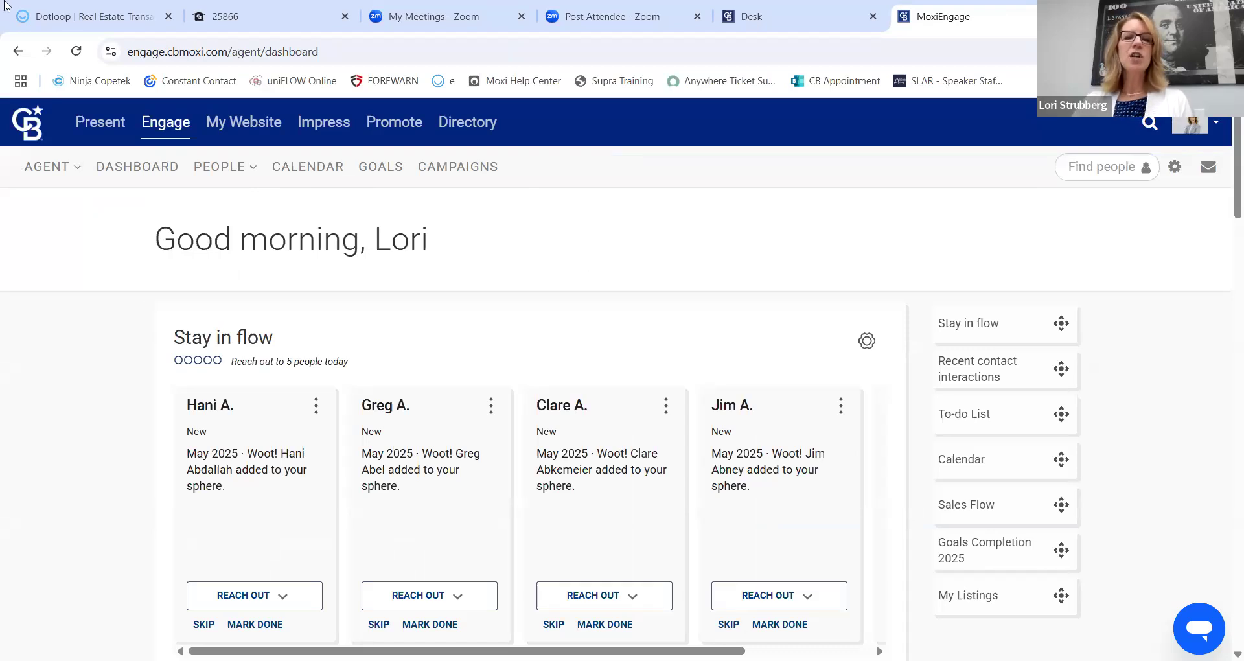
{"action": "left_click", "coordinate": [463, 174]}
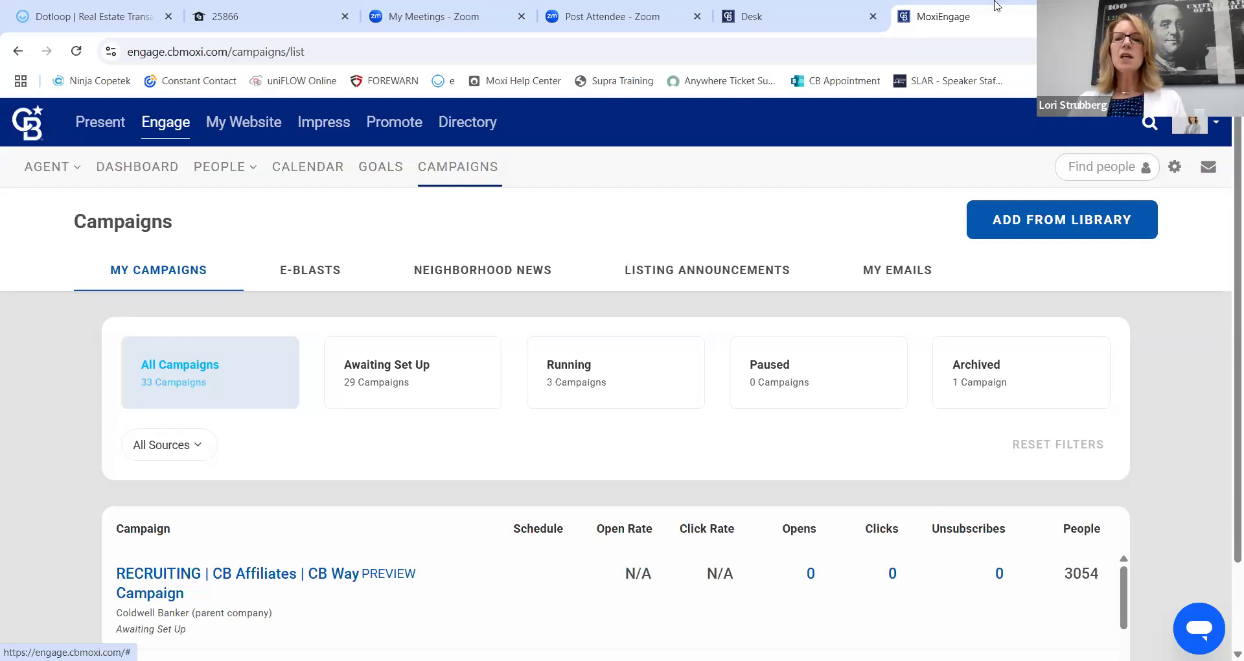
Browse the campaign Library and preview the CB | HOLIDAY | 2025 Campaign.
{"action": "left_click", "coordinate": [1064, 215]}
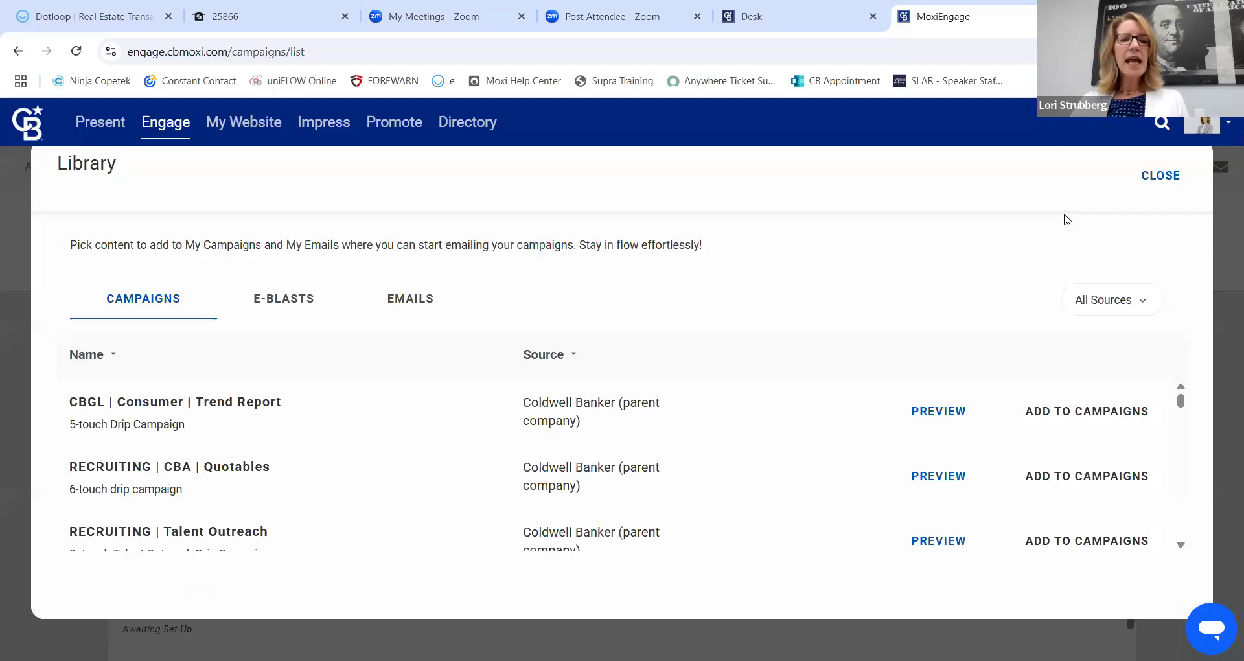
{"action": "scroll", "coordinate": [298, 401], "scroll_direction": "down", "scroll_amount": 1}
{"action": "scroll", "coordinate": [298, 400], "scroll_direction": "down", "scroll_amount": 3}
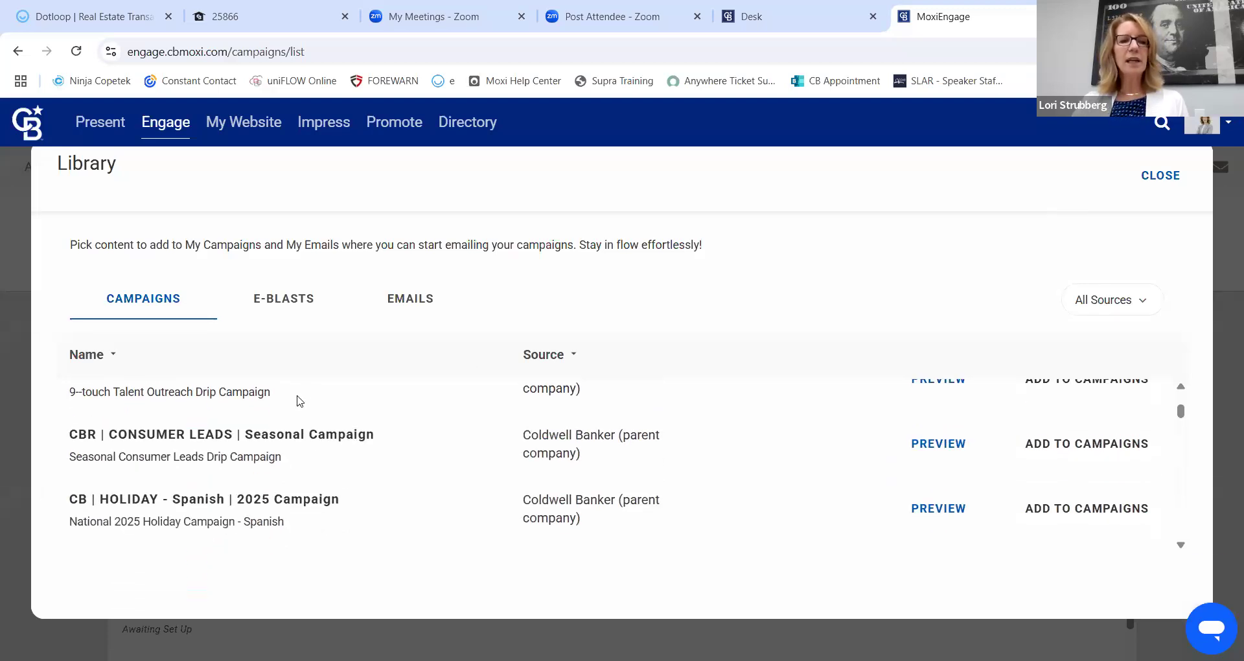
{"action": "scroll", "coordinate": [298, 400], "scroll_direction": "down", "scroll_amount": 1}
{"action": "scroll", "coordinate": [298, 400], "scroll_direction": "up", "scroll_amount": 3}
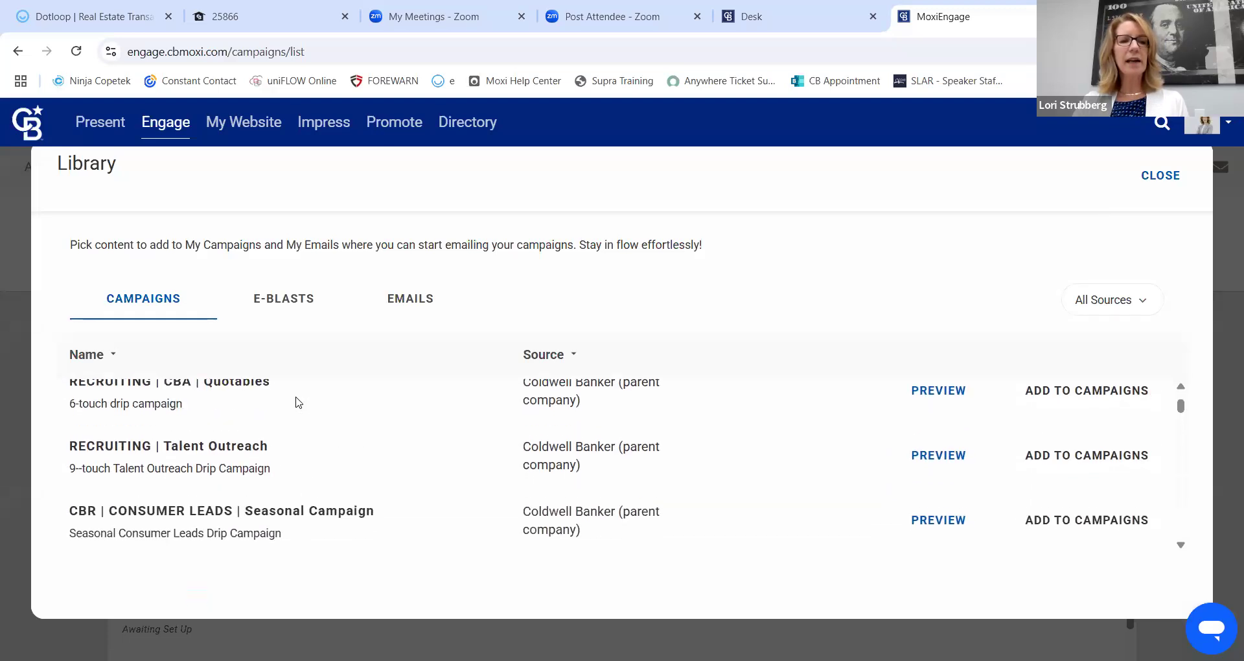
{"action": "scroll", "coordinate": [296, 402], "scroll_direction": "down", "scroll_amount": 3}
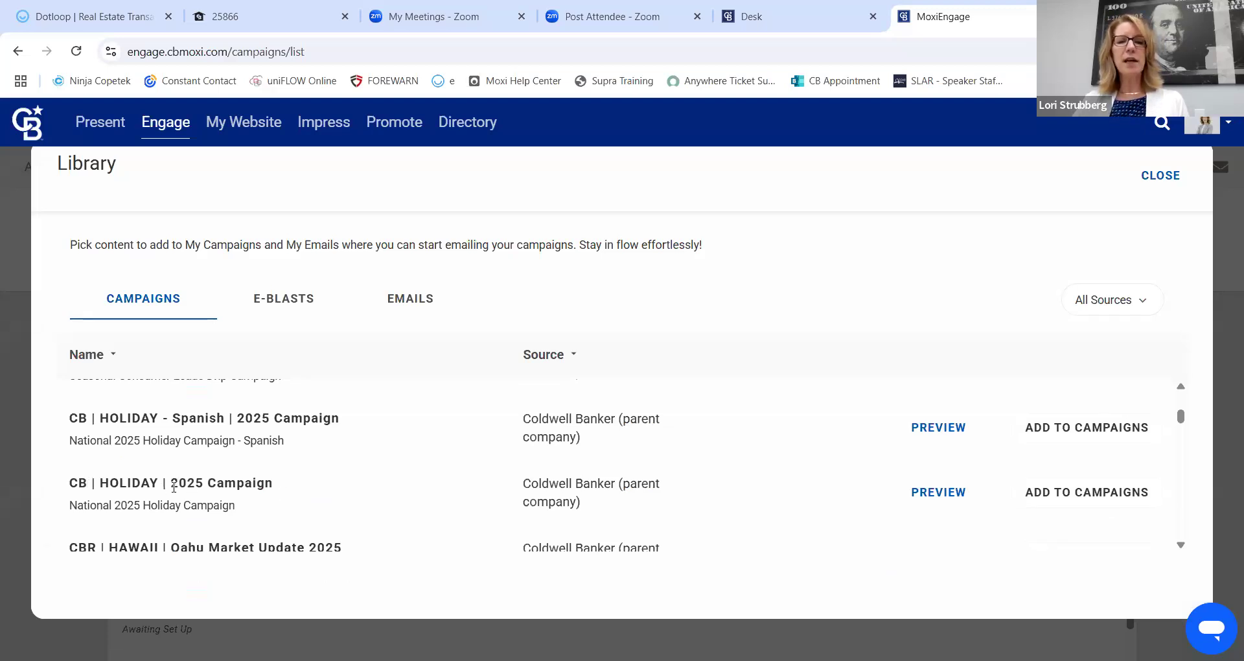
{"action": "left_click", "coordinate": [933, 493]}
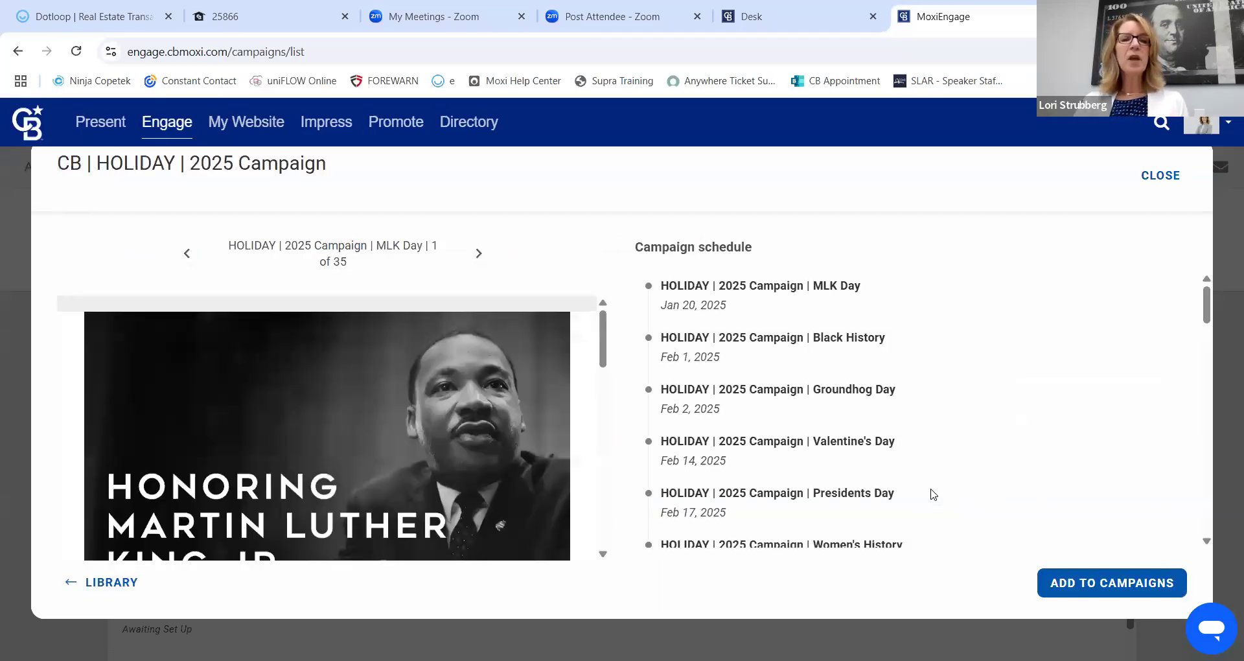
Scroll through the holiday campaign's 35-email schedule.
{"action": "scroll", "coordinate": [883, 327], "scroll_direction": "down", "scroll_amount": 3}
{"action": "scroll", "coordinate": [888, 324], "scroll_direction": "up", "scroll_amount": 3}
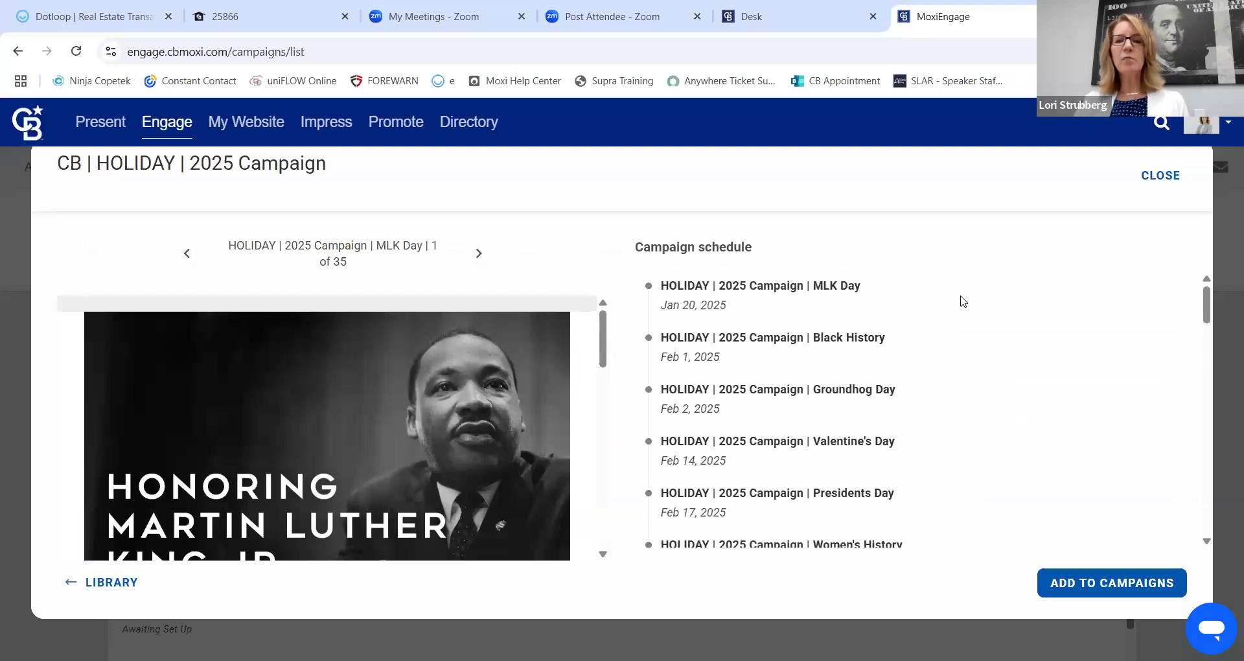
{"action": "scroll", "coordinate": [959, 316], "scroll_direction": "down", "scroll_amount": 2}
{"action": "scroll", "coordinate": [957, 319], "scroll_direction": "down", "scroll_amount": 4}
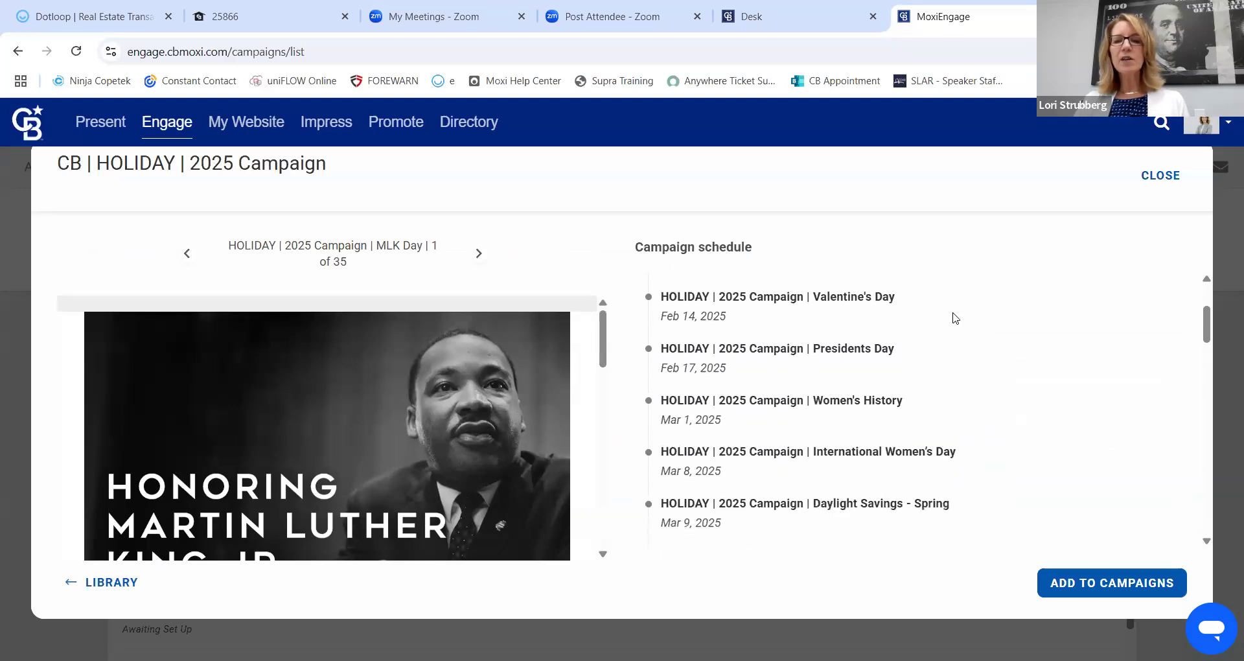
{"action": "scroll", "coordinate": [953, 320], "scroll_direction": "down", "scroll_amount": 10}
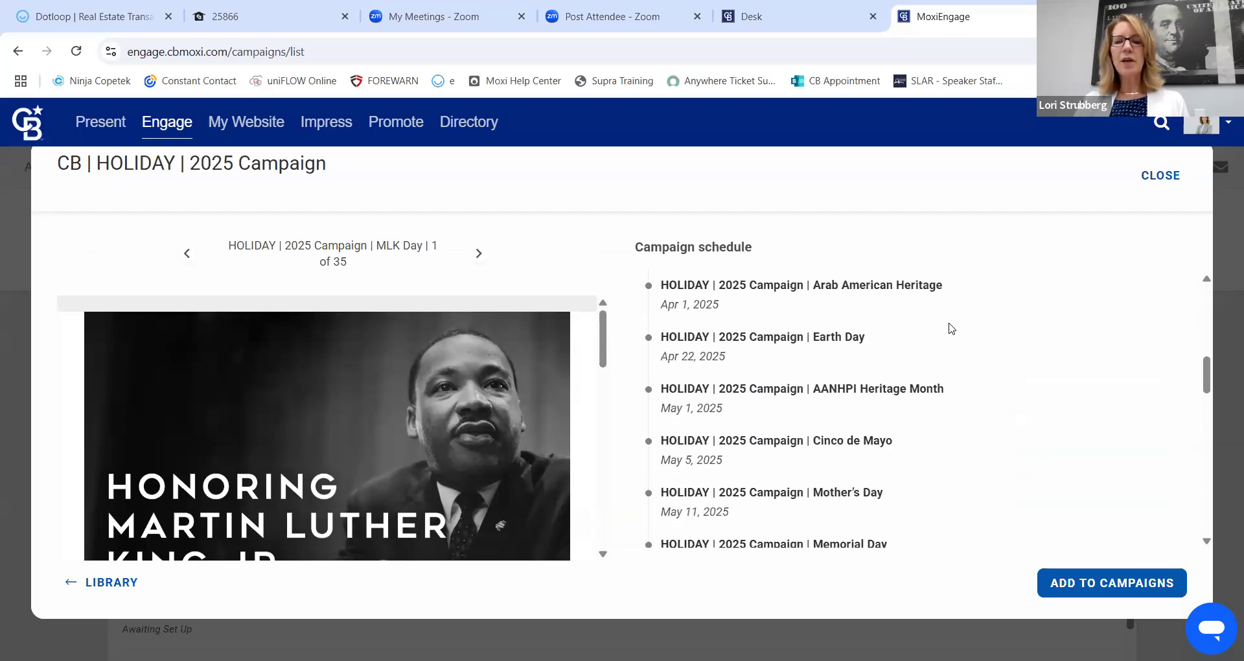
{"action": "scroll", "coordinate": [940, 386], "scroll_direction": "down", "scroll_amount": 10}
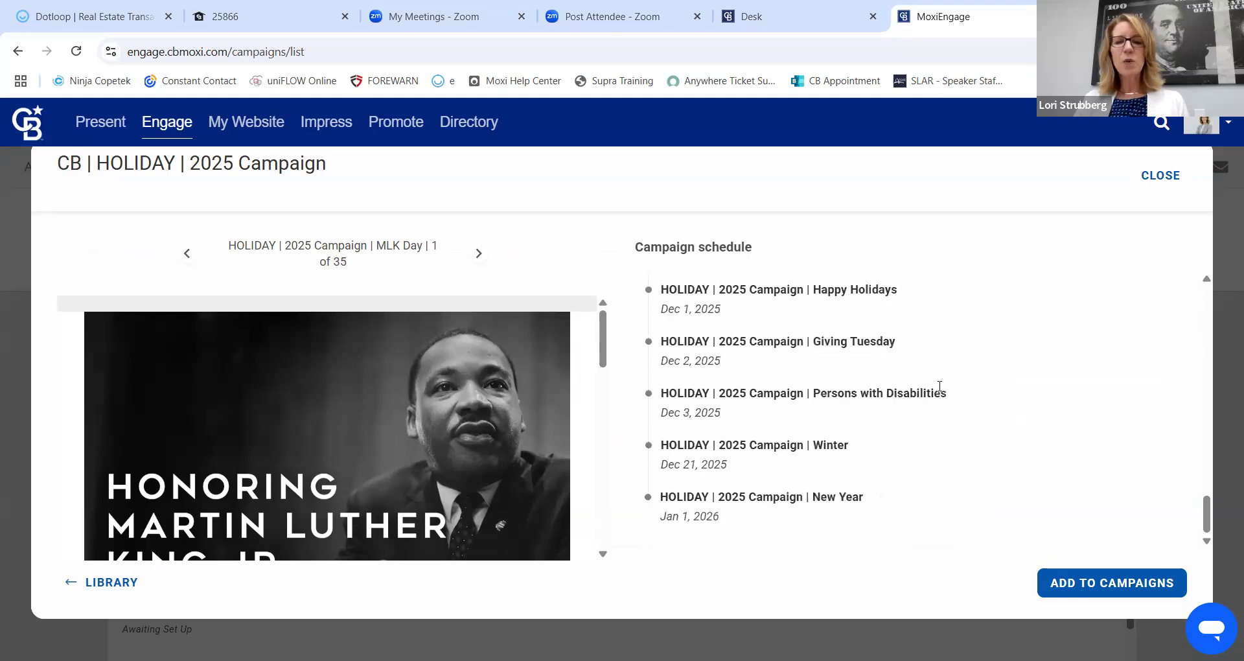
{"action": "scroll", "coordinate": [896, 436], "scroll_direction": "up", "scroll_amount": 15}
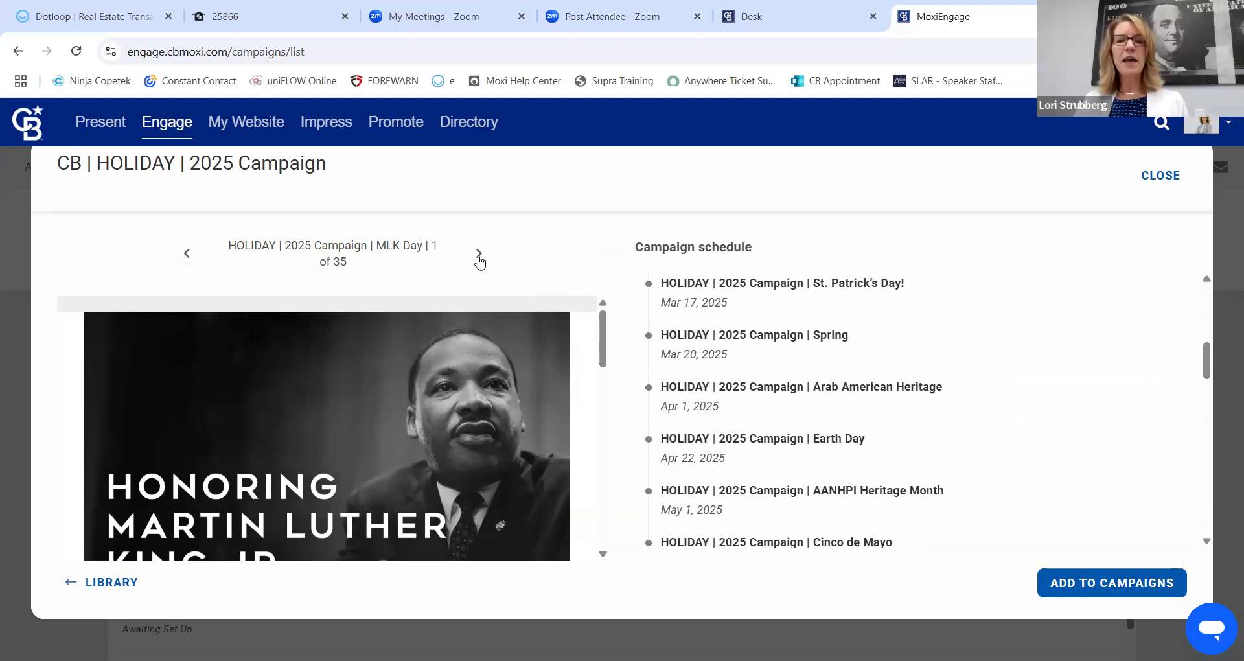
Page from the Black History email to the Women's History Month email, 6 of 35.
{"action": "left_click", "coordinate": [479, 254]}
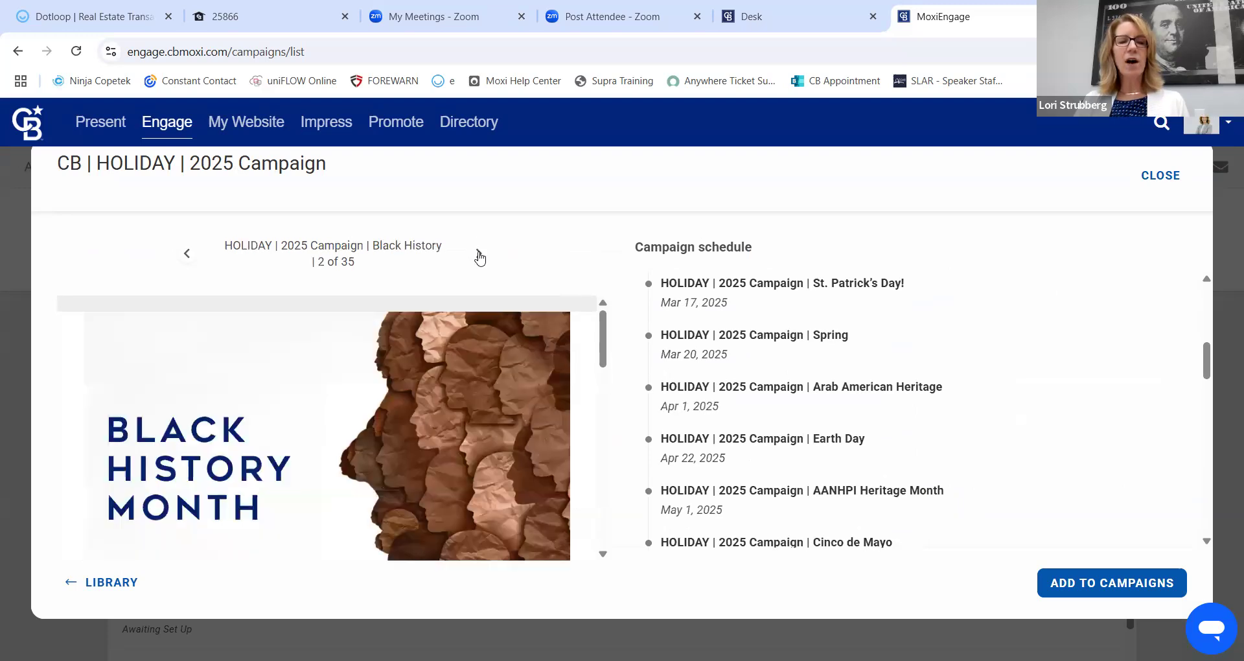
{"action": "left_click", "coordinate": [479, 255]}
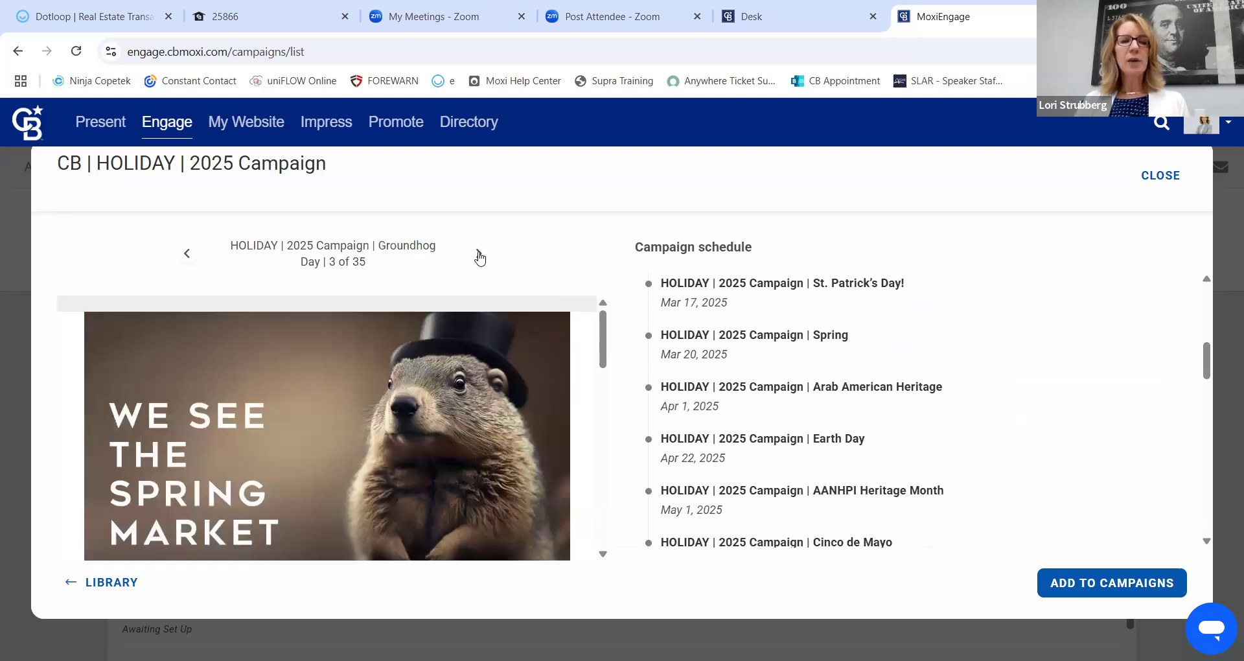
{"action": "left_click", "coordinate": [479, 254]}
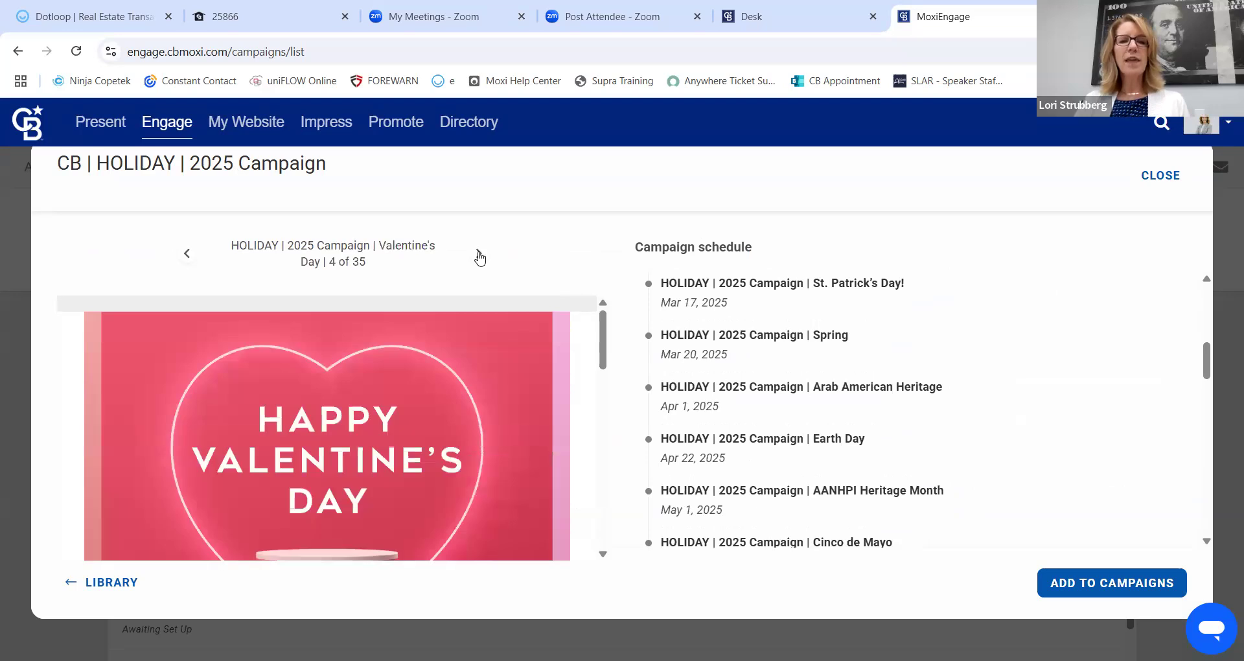
{"action": "left_click", "coordinate": [479, 255]}
{"action": "left_click", "coordinate": [479, 254]}
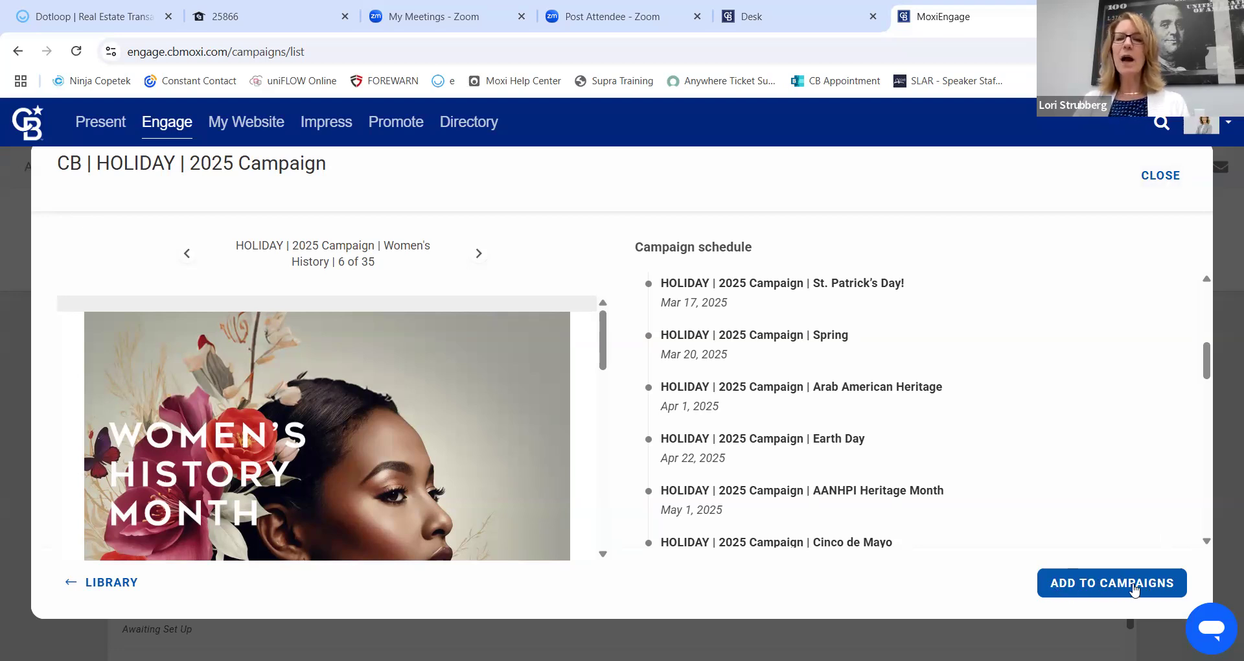
Close the holiday preview, reopen the Library and browse to Global Luxury Recruiting and Move Meter Matchup.
{"action": "left_click", "coordinate": [1161, 178]}
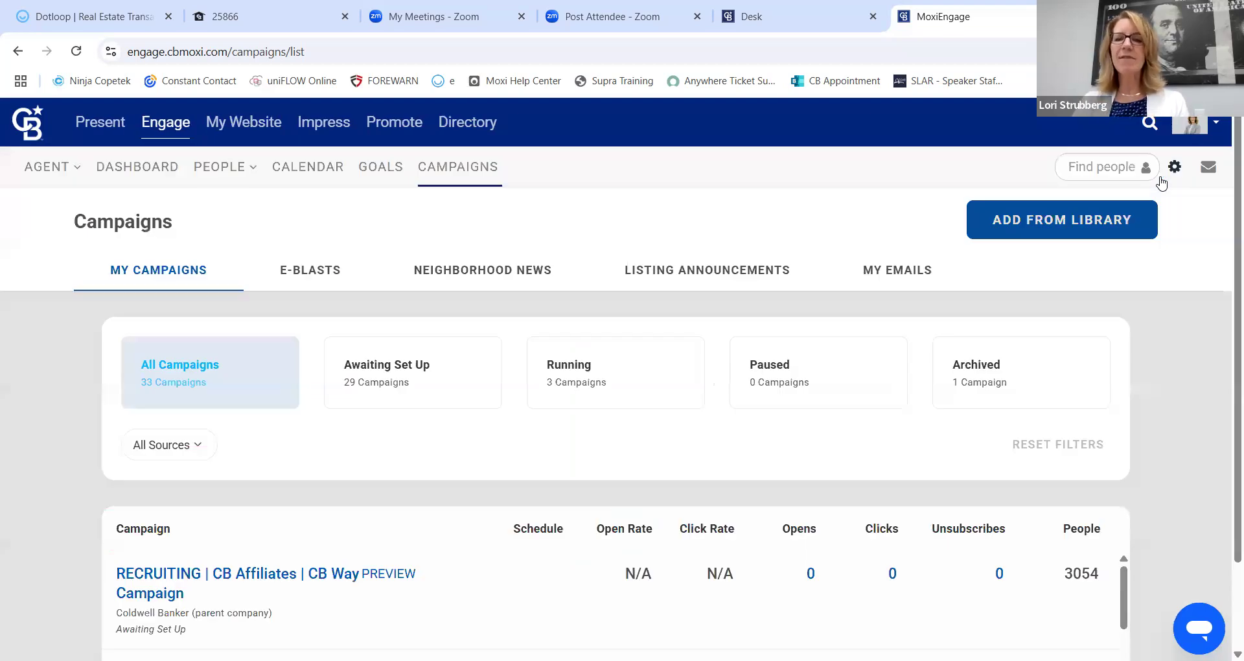
{"action": "left_click", "coordinate": [1056, 218]}
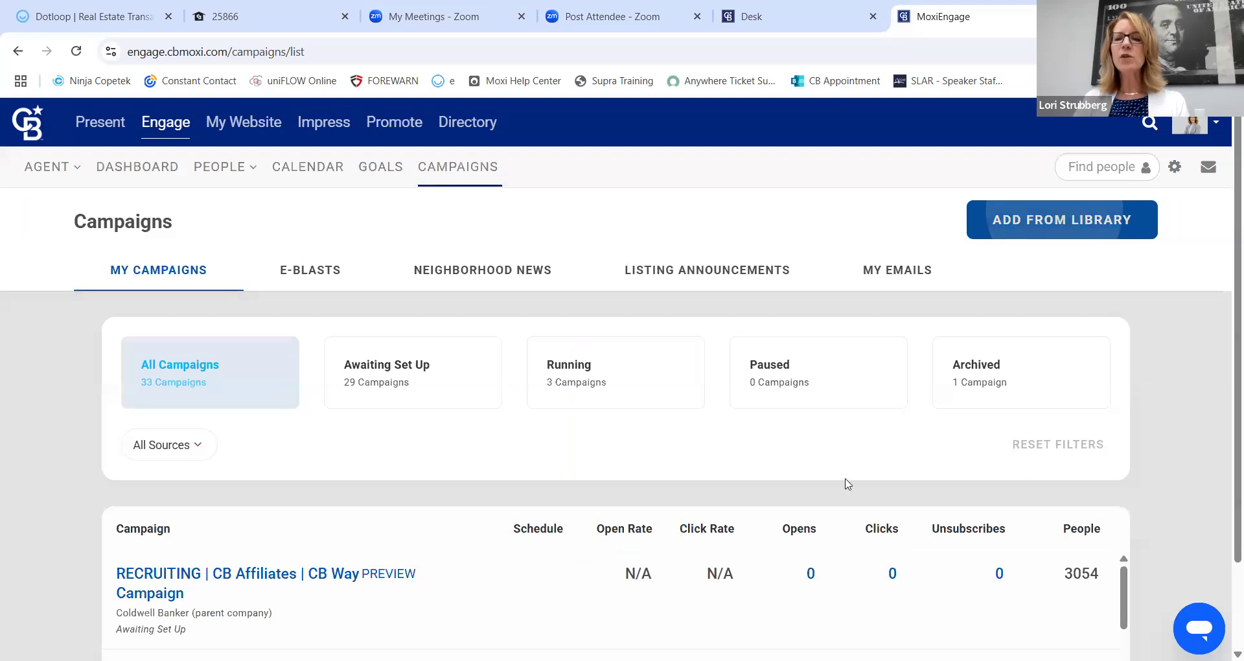
{"action": "scroll", "coordinate": [285, 445], "scroll_direction": "down", "scroll_amount": 5}
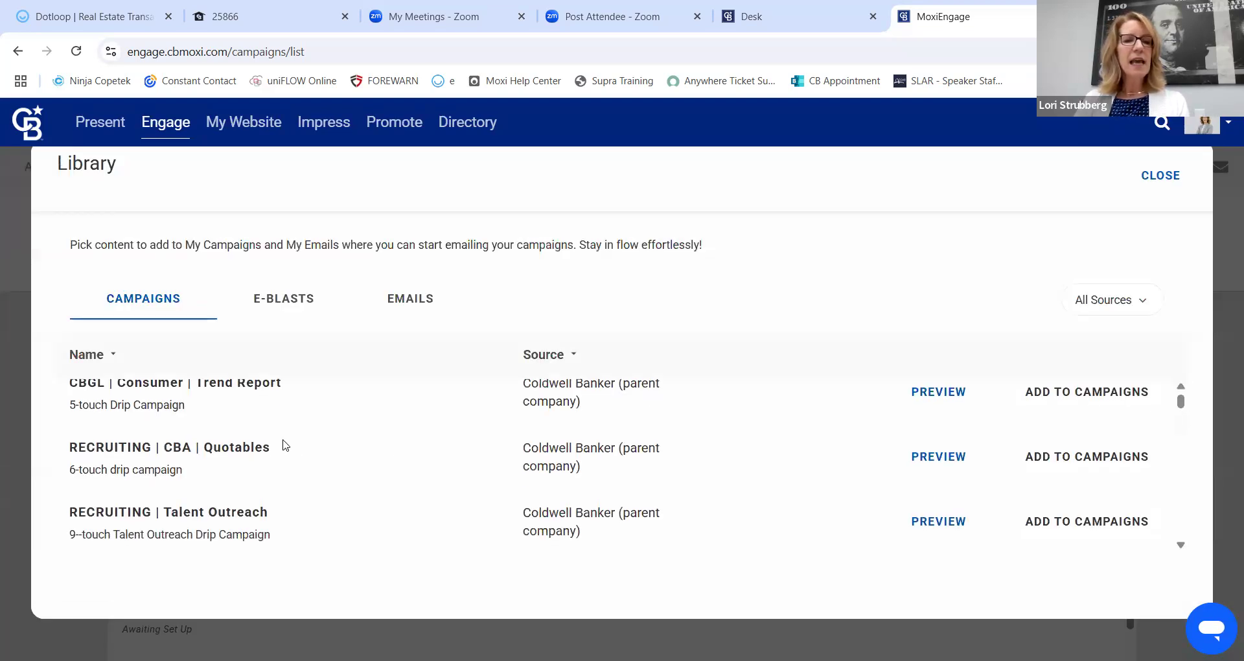
{"action": "scroll", "coordinate": [270, 449], "scroll_direction": "down", "scroll_amount": 3}
{"action": "scroll", "coordinate": [269, 448], "scroll_direction": "down", "scroll_amount": 3}
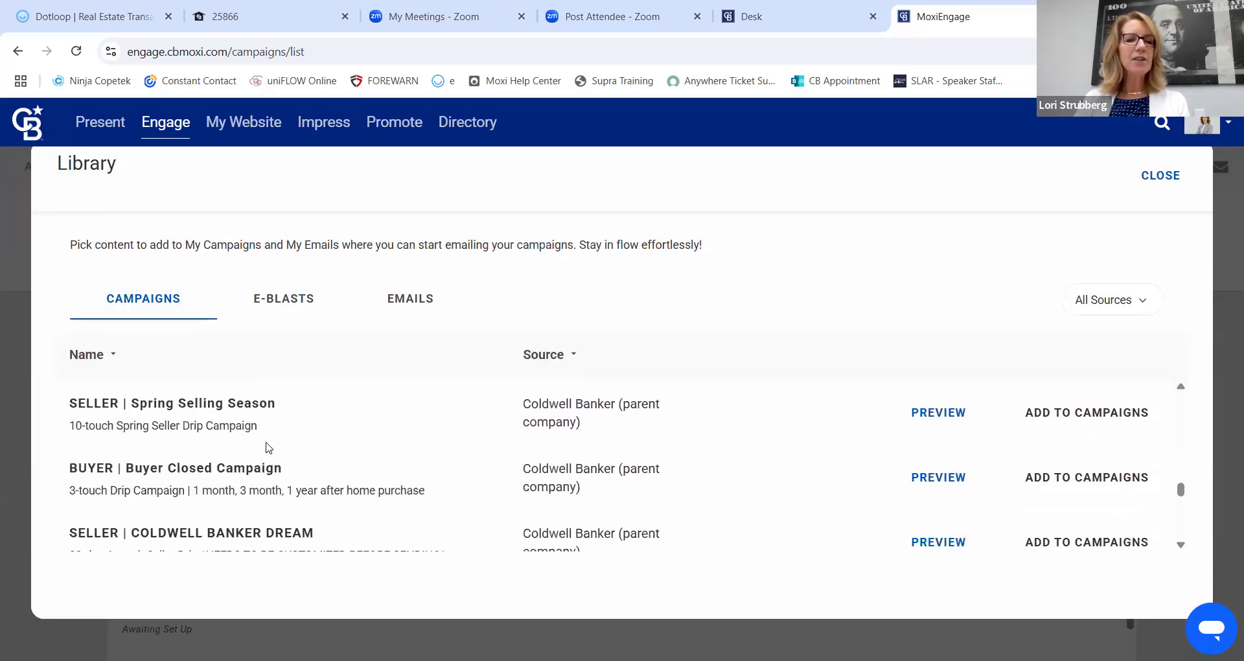
{"action": "scroll", "coordinate": [250, 442], "scroll_direction": "down", "scroll_amount": 3}
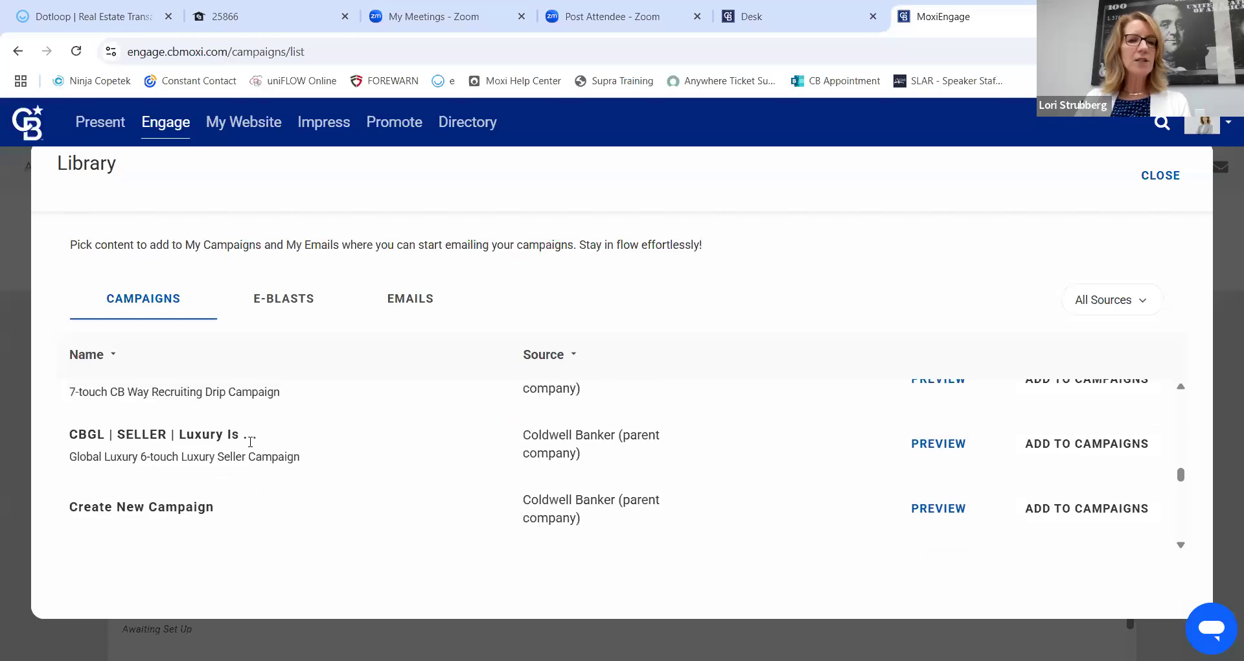
{"action": "scroll", "coordinate": [250, 442], "scroll_direction": "up", "scroll_amount": 3}
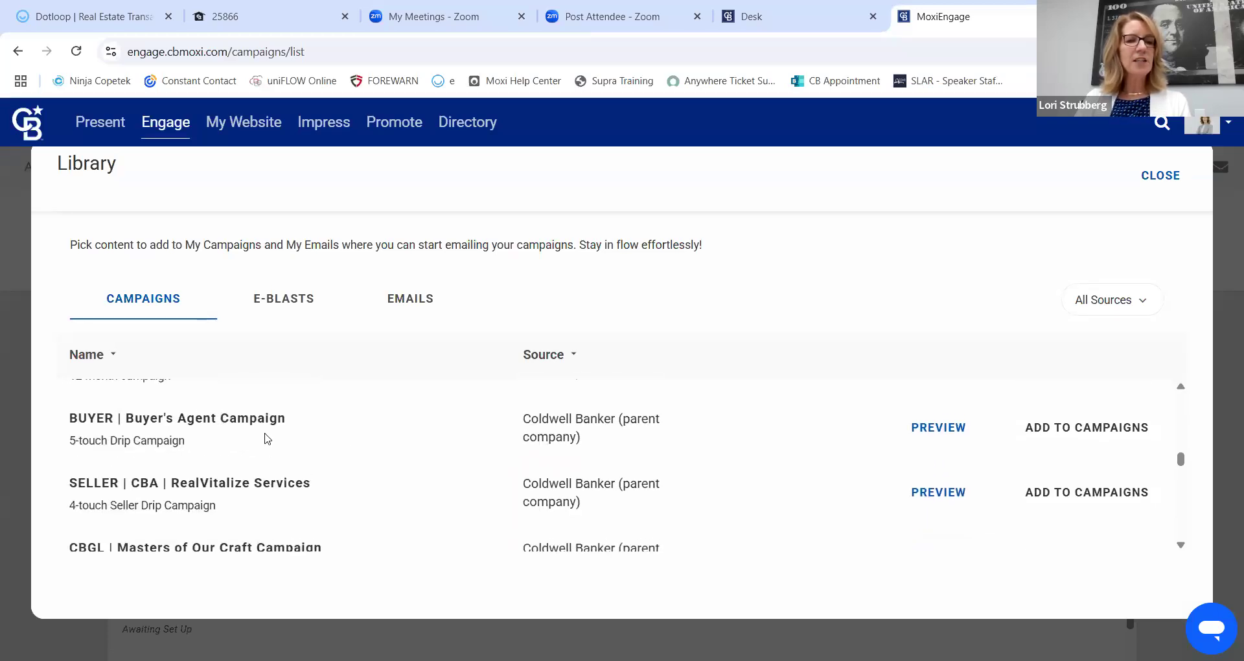
{"action": "scroll", "coordinate": [233, 437], "scroll_direction": "up", "scroll_amount": 1}
{"action": "scroll", "coordinate": [180, 440], "scroll_direction": "up", "scroll_amount": 1}
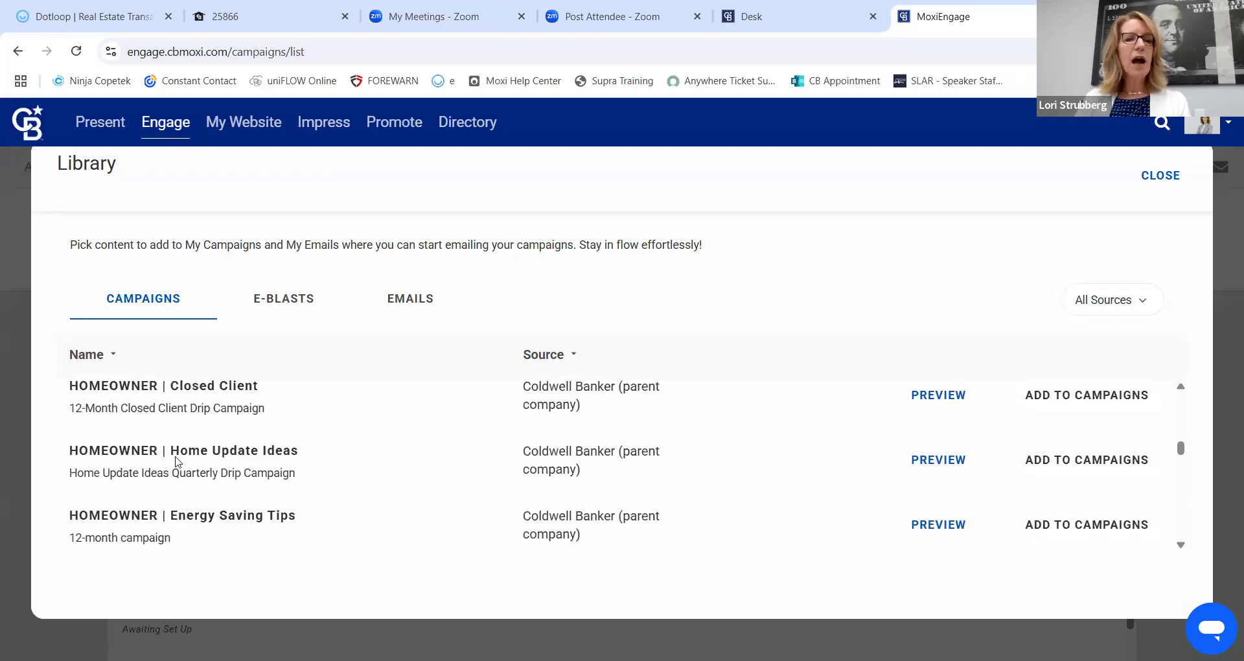
{"action": "scroll", "coordinate": [303, 467], "scroll_direction": "up", "scroll_amount": 1}
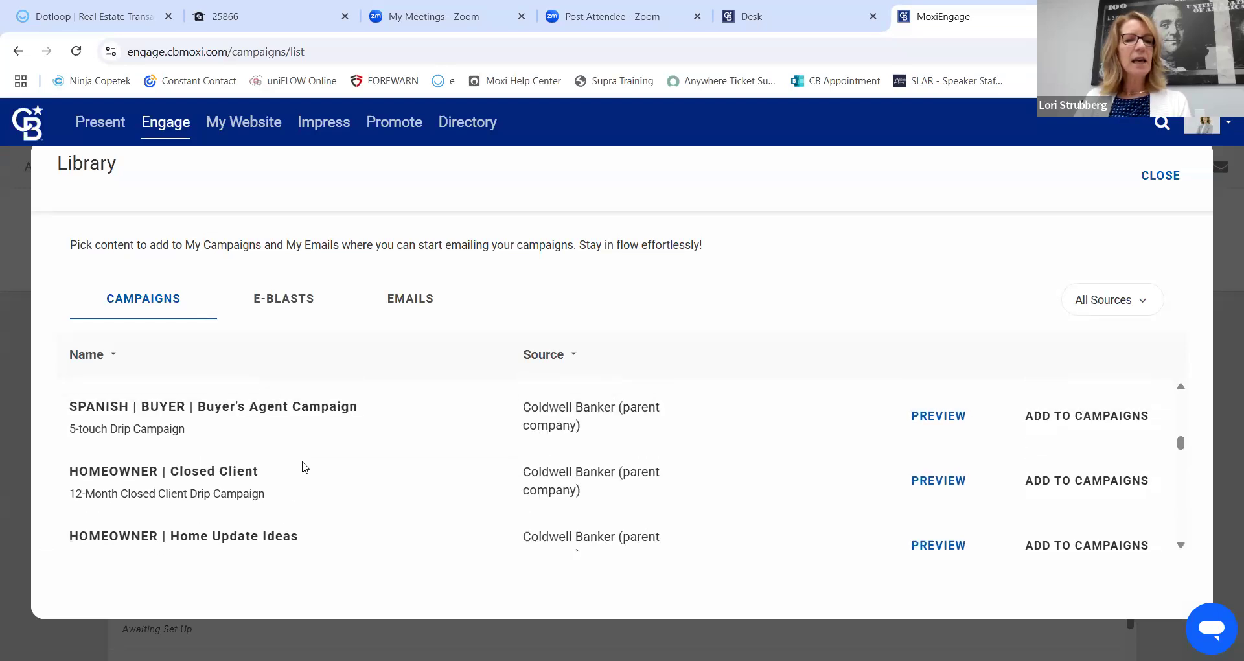
{"action": "scroll", "coordinate": [188, 479], "scroll_direction": "up", "scroll_amount": 3}
{"action": "scroll", "coordinate": [188, 479], "scroll_direction": "down", "scroll_amount": 1}
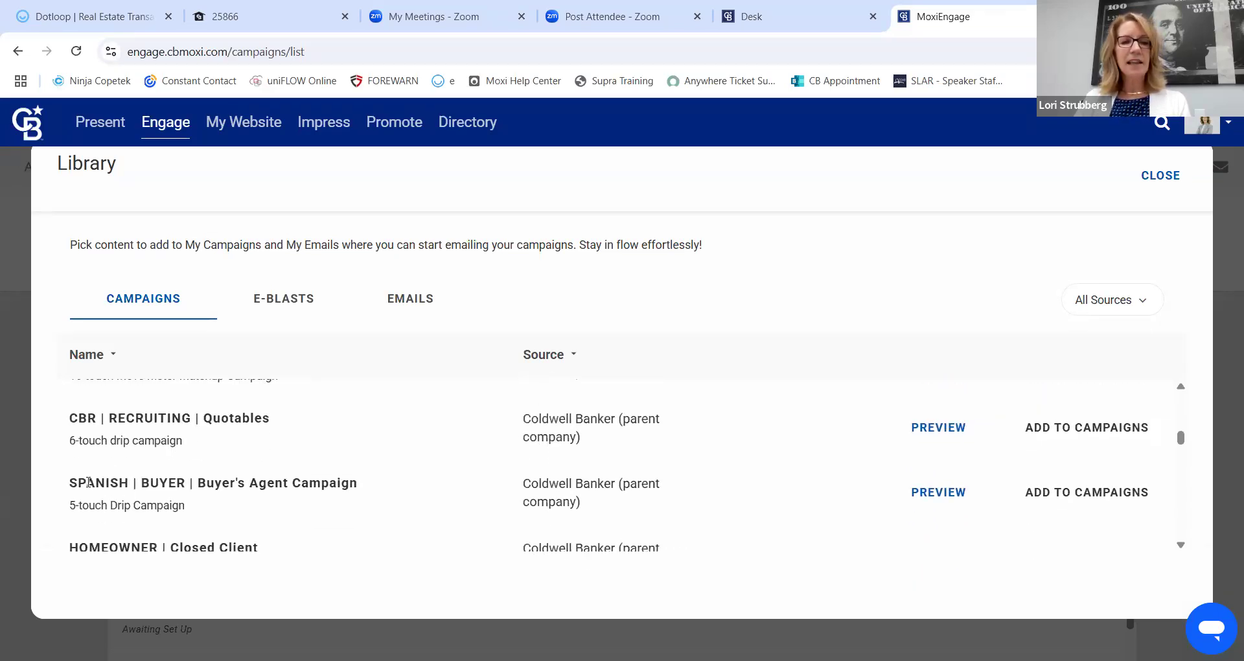
{"action": "scroll", "coordinate": [363, 494], "scroll_direction": "up", "scroll_amount": 1}
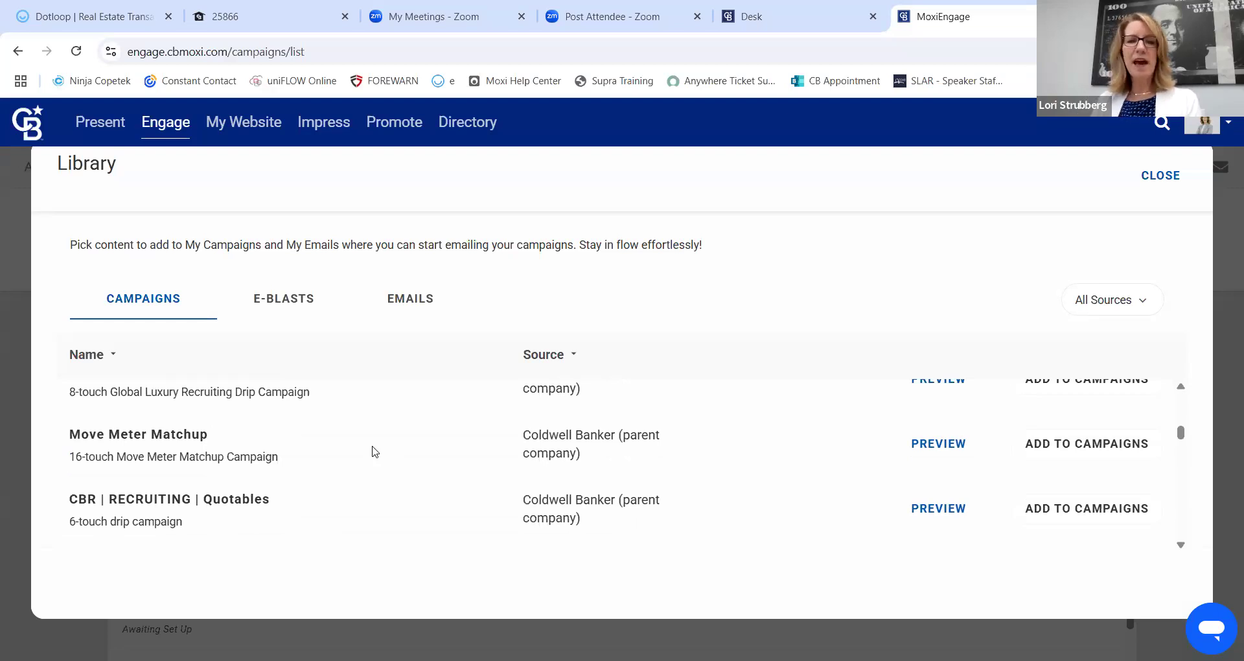
{"action": "scroll", "coordinate": [374, 452], "scroll_direction": "up", "scroll_amount": 2}
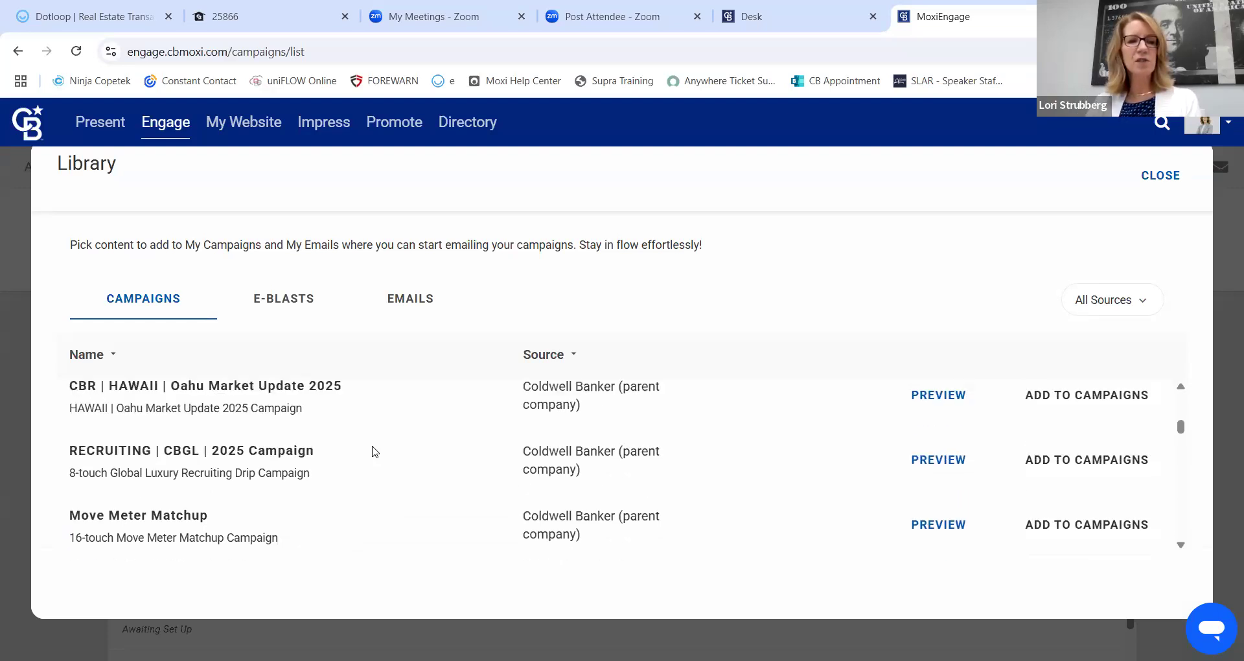
{"action": "scroll", "coordinate": [391, 447], "scroll_direction": "up", "scroll_amount": 2}
{"action": "scroll", "coordinate": [391, 447], "scroll_direction": "down", "scroll_amount": 2}
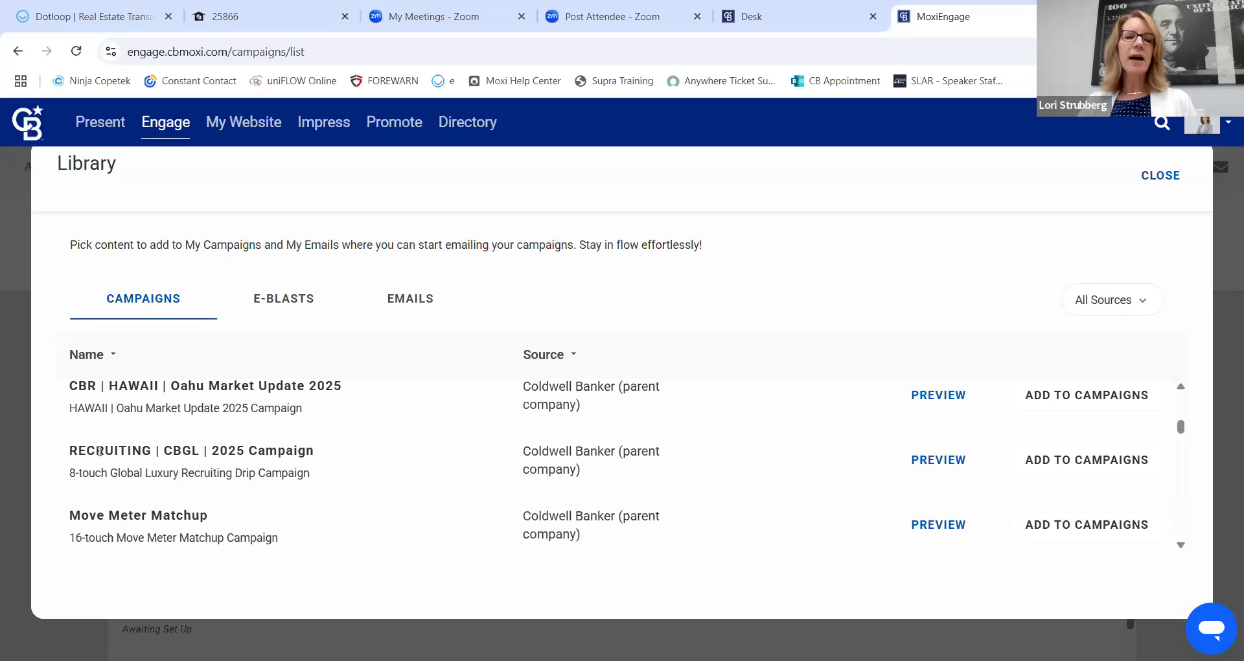
{"action": "scroll", "coordinate": [329, 445], "scroll_direction": "down", "scroll_amount": 5}
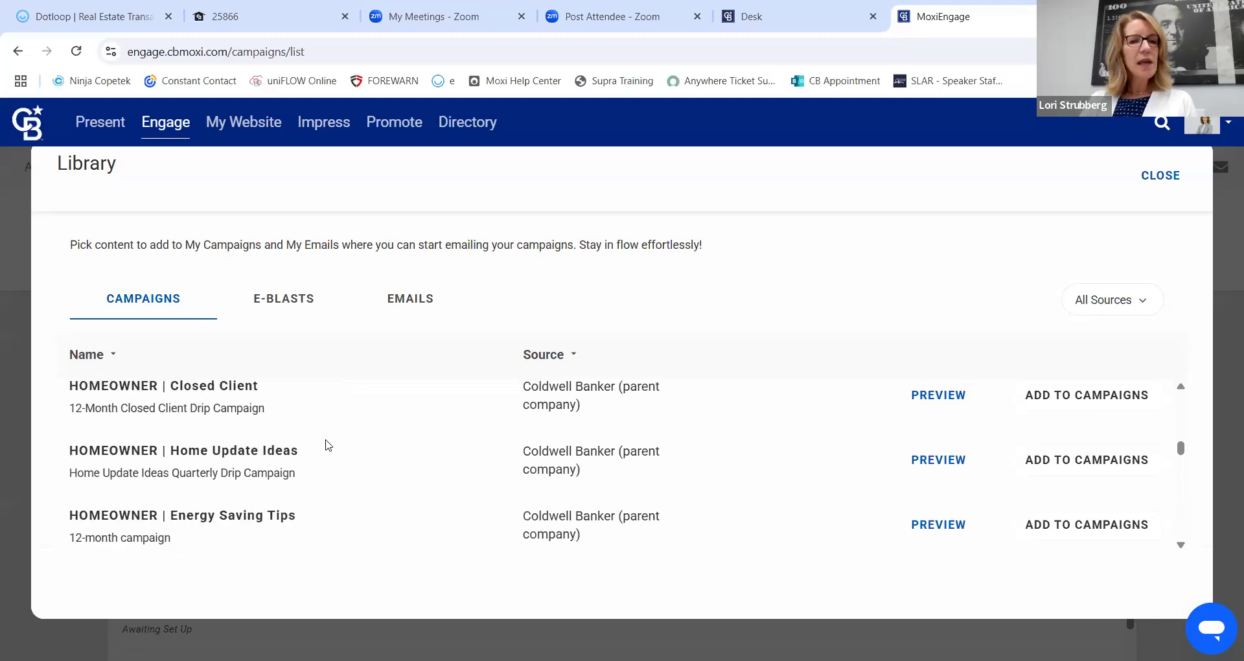
{"action": "scroll", "coordinate": [324, 445], "scroll_direction": "down", "scroll_amount": 10}
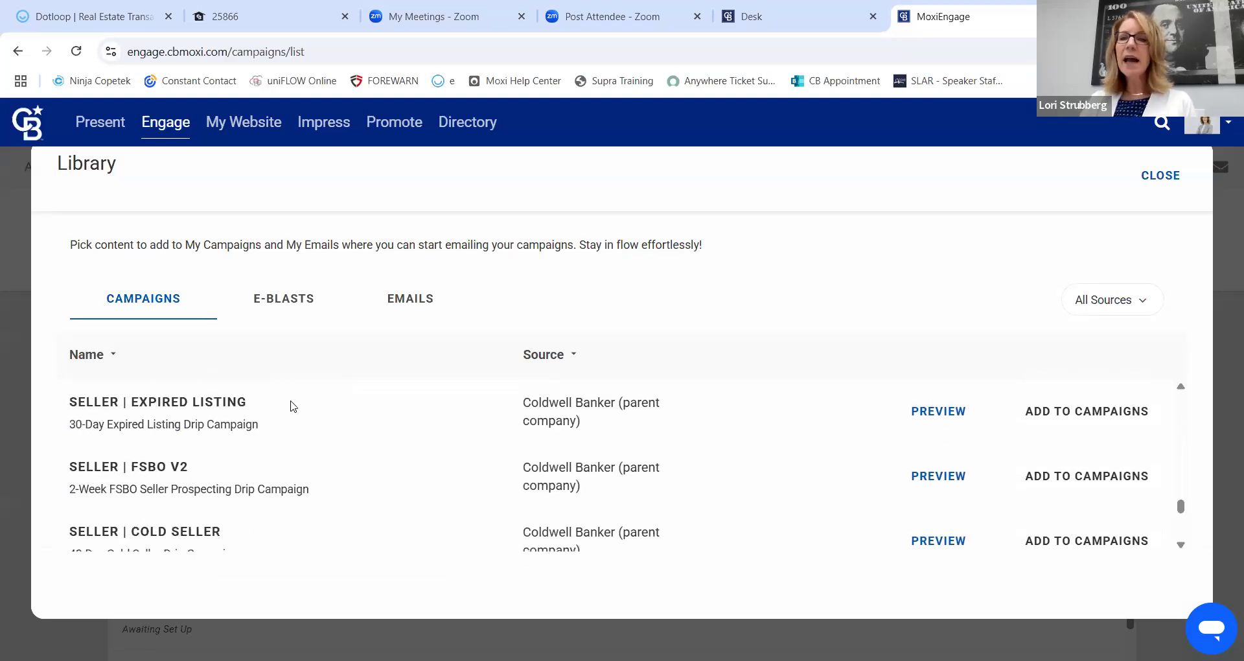
{"action": "scroll", "coordinate": [296, 465], "scroll_direction": "down", "scroll_amount": 1}
{"action": "scroll", "coordinate": [295, 465], "scroll_direction": "down", "scroll_amount": 1}
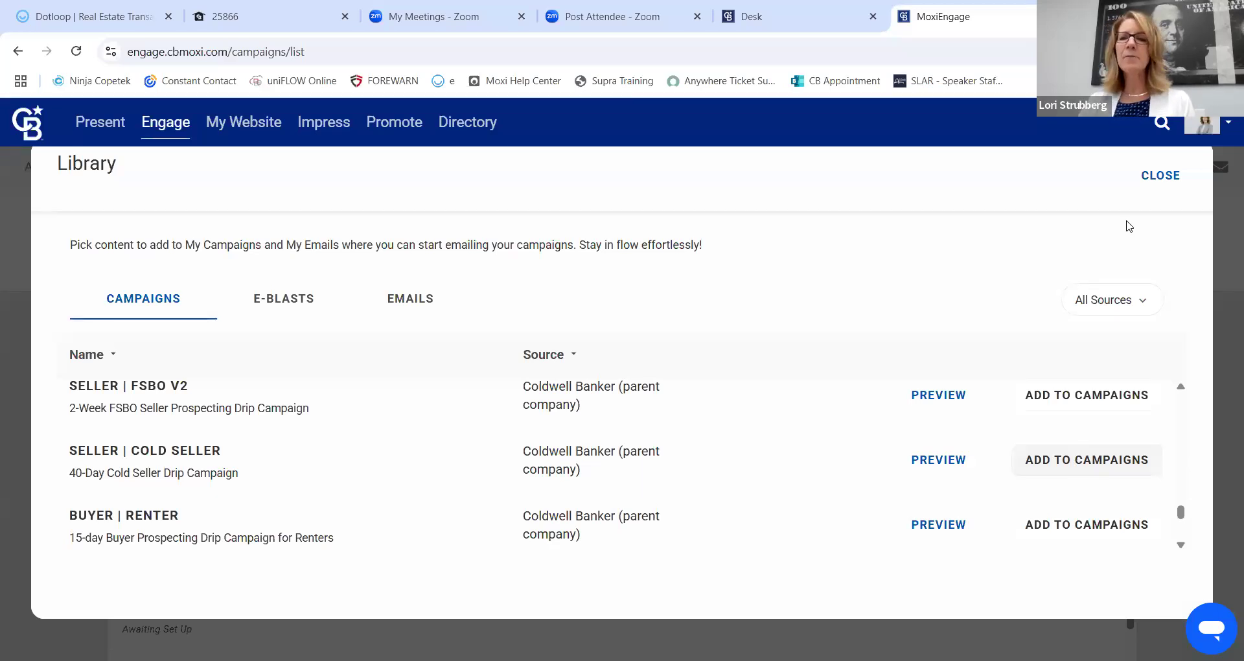
Close the Library and scroll through the 33 campaigns in My Campaigns.
{"action": "left_click", "coordinate": [1160, 175]}
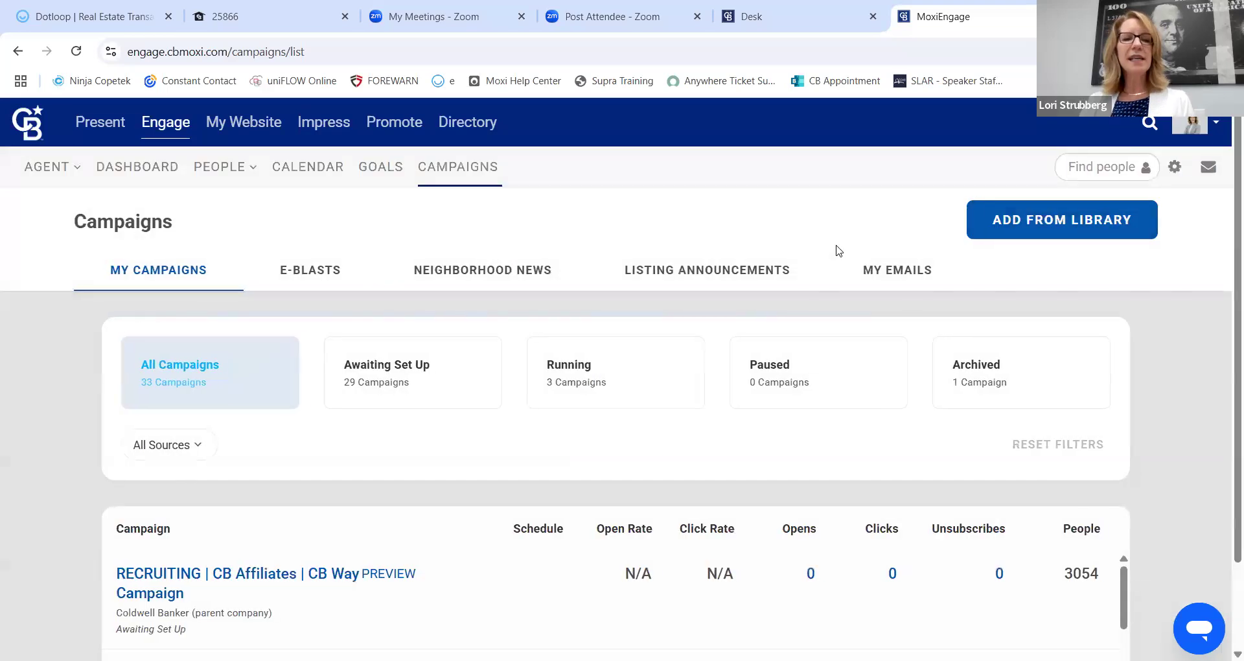
{"action": "scroll", "coordinate": [745, 506], "scroll_direction": "down", "scroll_amount": 3}
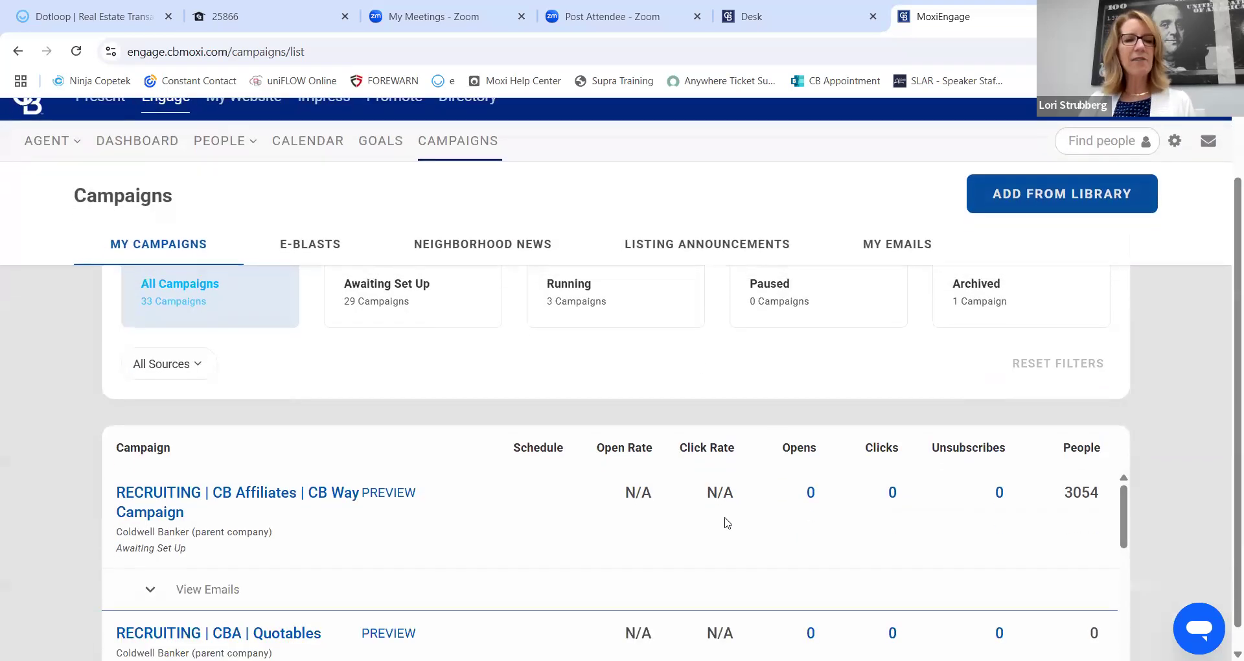
{"action": "scroll", "coordinate": [362, 532], "scroll_direction": "down", "scroll_amount": 5}
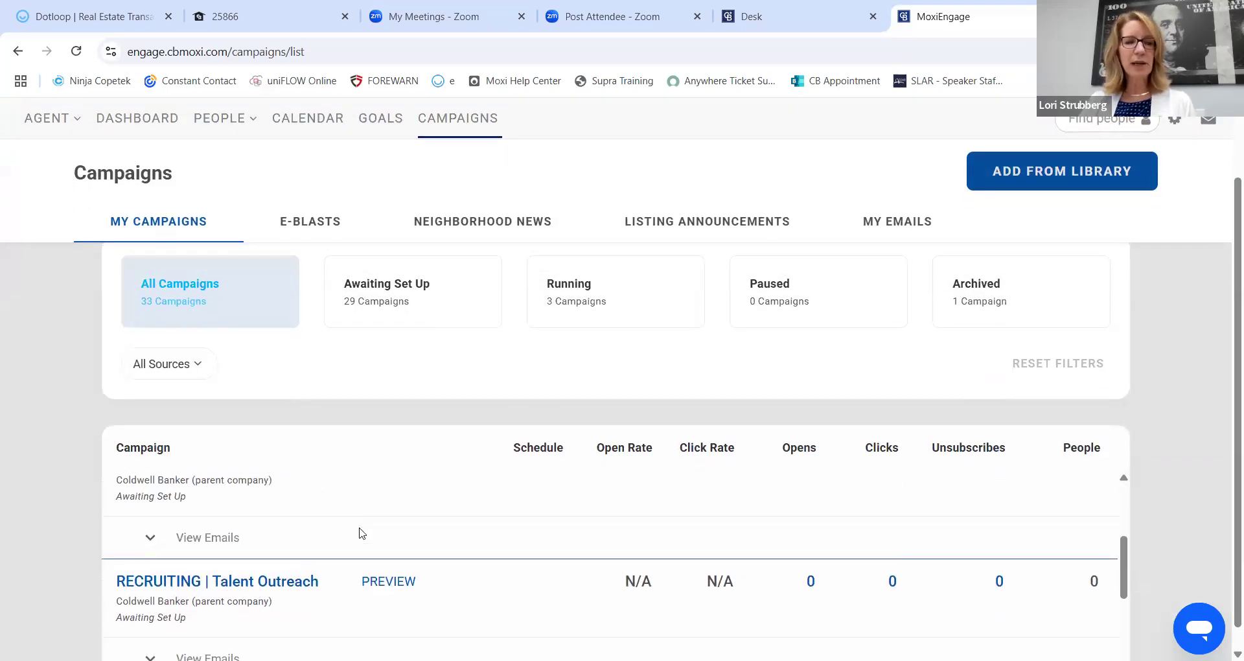
{"action": "scroll", "coordinate": [357, 528], "scroll_direction": "up", "scroll_amount": 1}
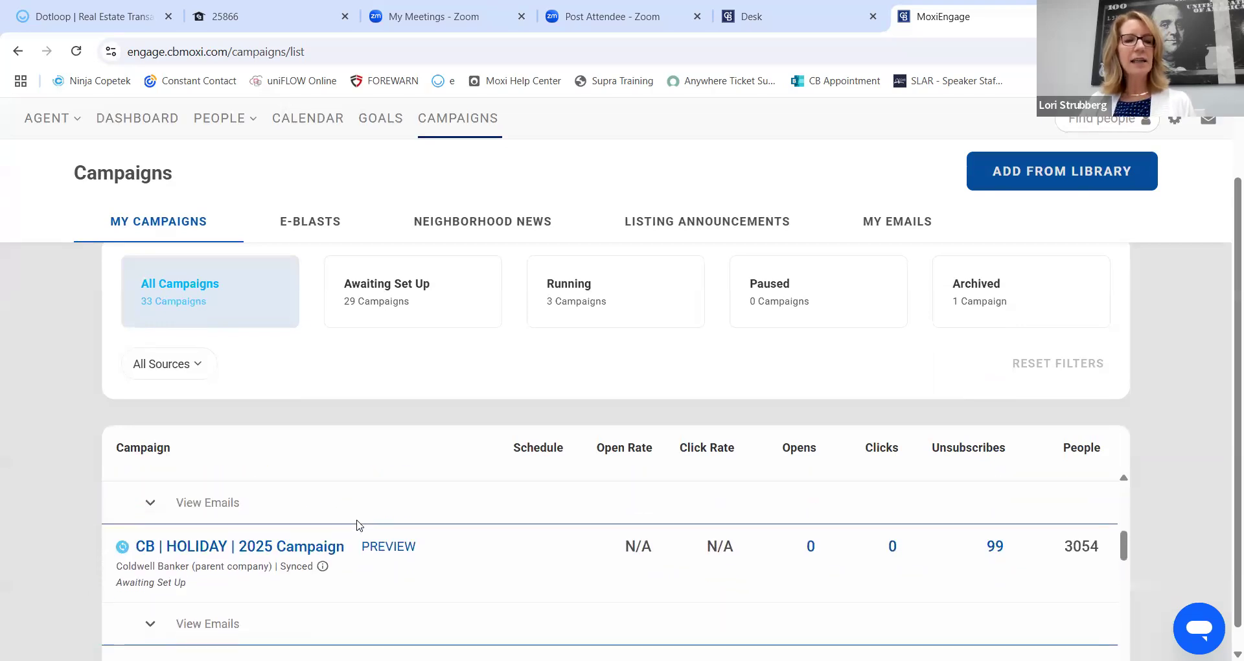
{"action": "scroll", "coordinate": [355, 524], "scroll_direction": "down", "scroll_amount": 2}
{"action": "scroll", "coordinate": [330, 528], "scroll_direction": "down", "scroll_amount": 1}
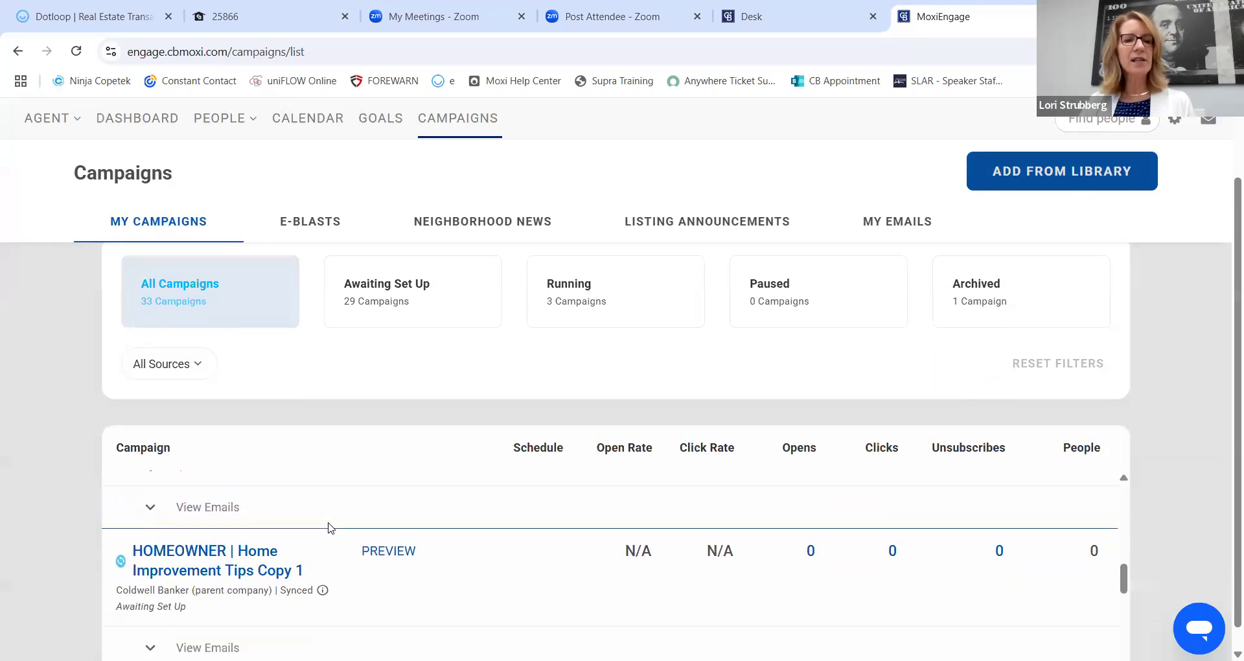
{"action": "scroll", "coordinate": [328, 527], "scroll_direction": "down", "scroll_amount": 1}
{"action": "scroll", "coordinate": [332, 518], "scroll_direction": "up", "scroll_amount": 5}
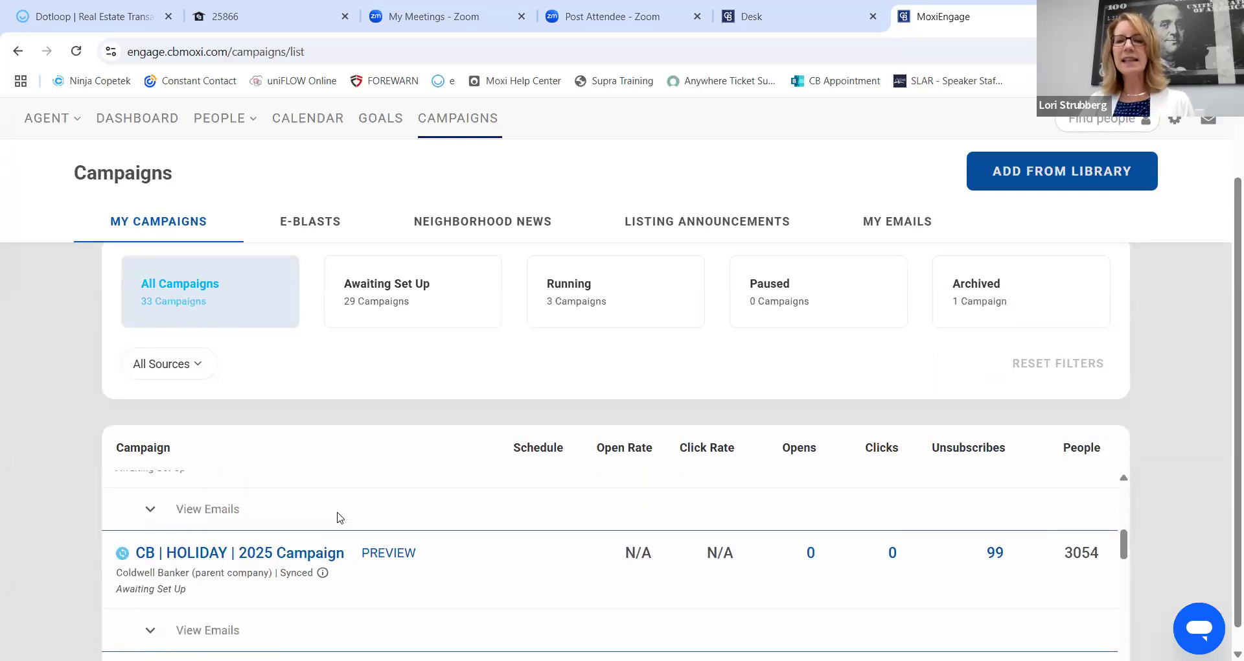
{"action": "scroll", "coordinate": [338, 517], "scroll_direction": "up", "scroll_amount": 2}
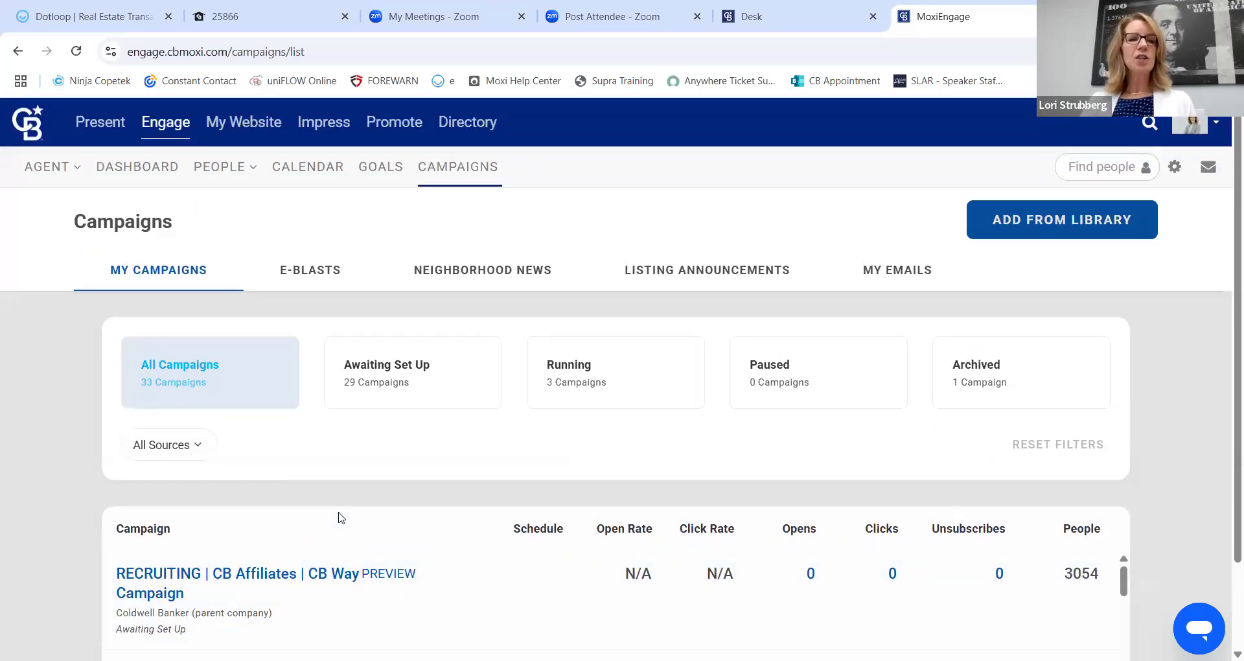
{"action": "mouse_move", "coordinate": [226, 175]}
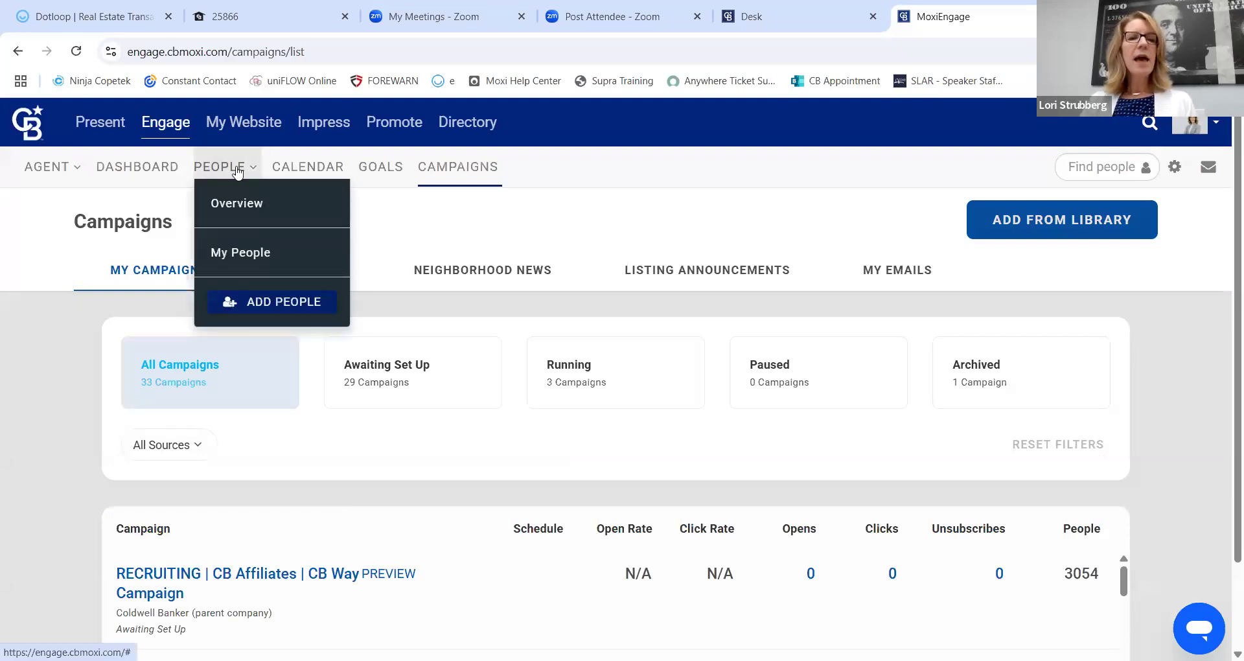
Open My People and choose Import Contacts under ADD PEOPLE.
{"action": "left_click", "coordinate": [241, 253]}
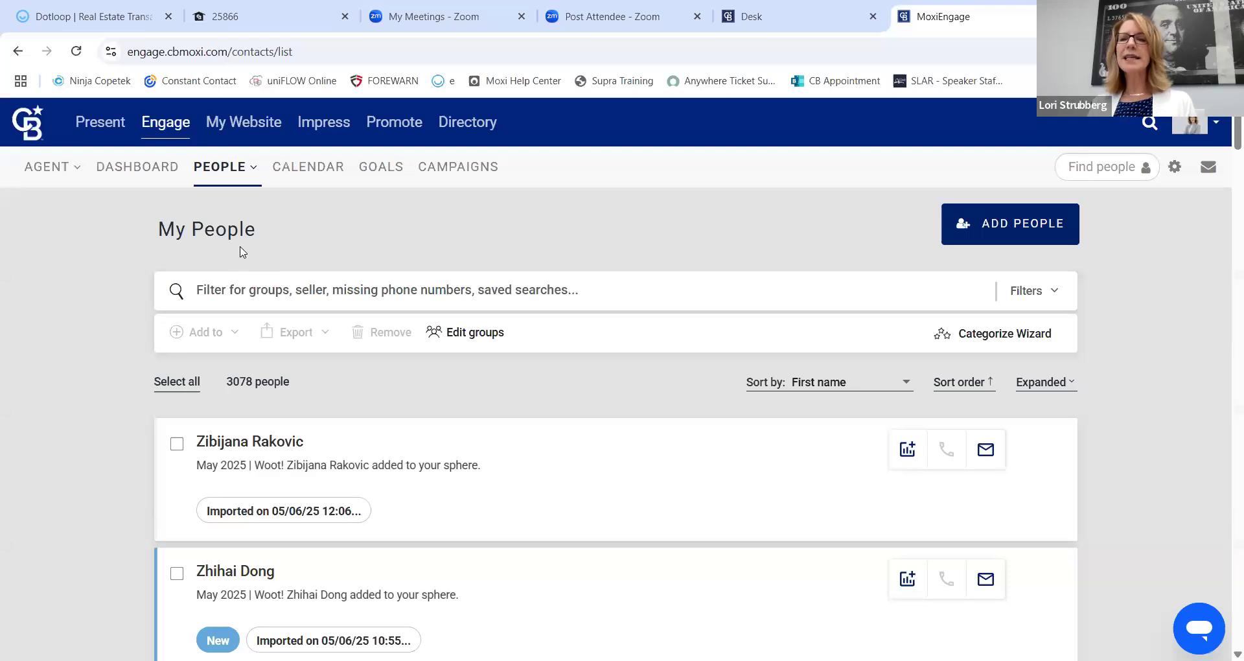
{"action": "left_click", "coordinate": [1045, 229]}
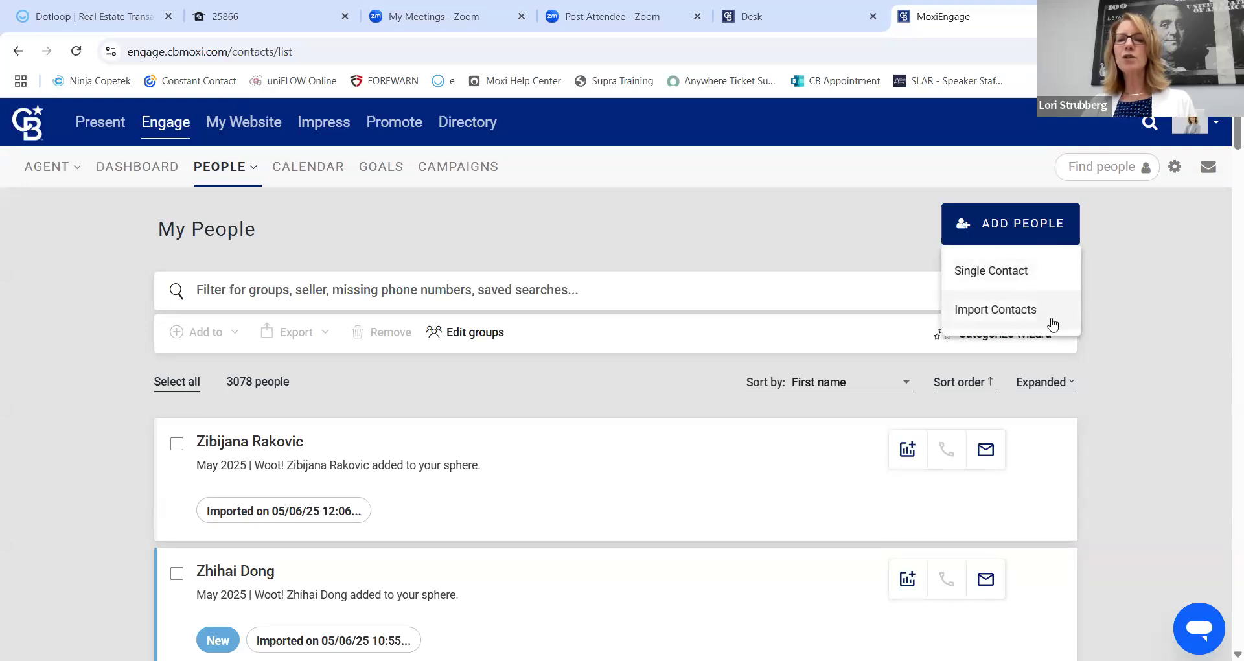
{"action": "left_click", "coordinate": [1015, 311]}
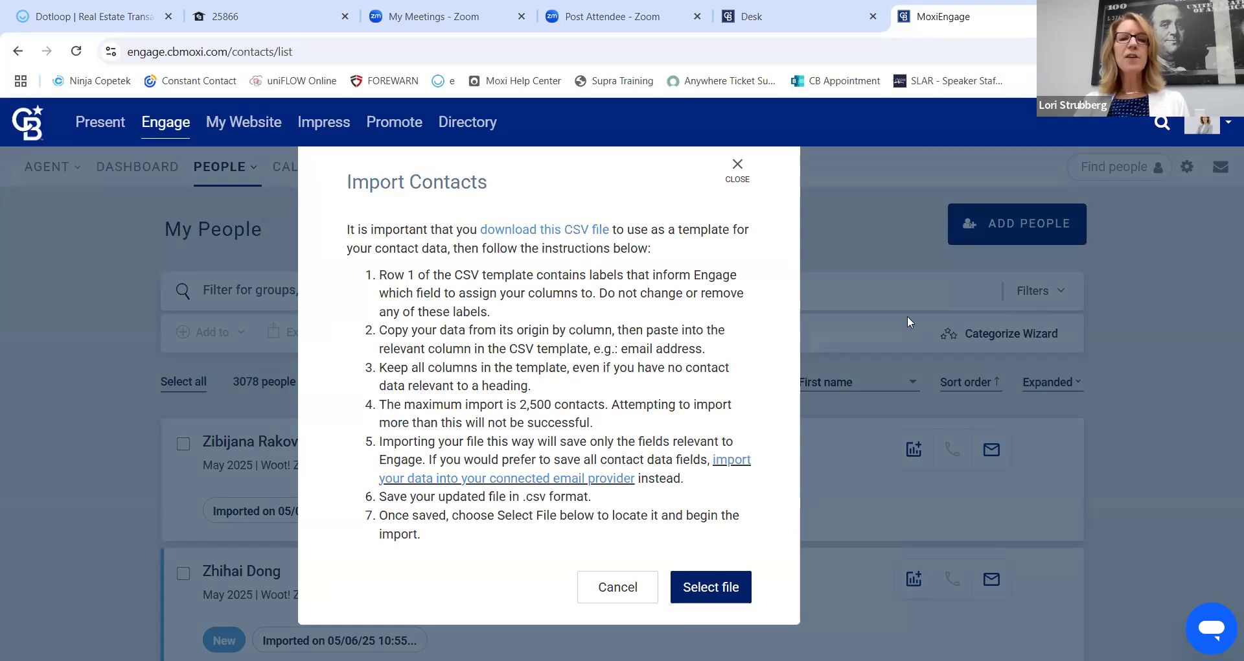
Download the contact import CSV template and open the downloaded file.
{"action": "left_click_drag", "start_coordinate": [347, 231], "coordinate": [449, 232]}
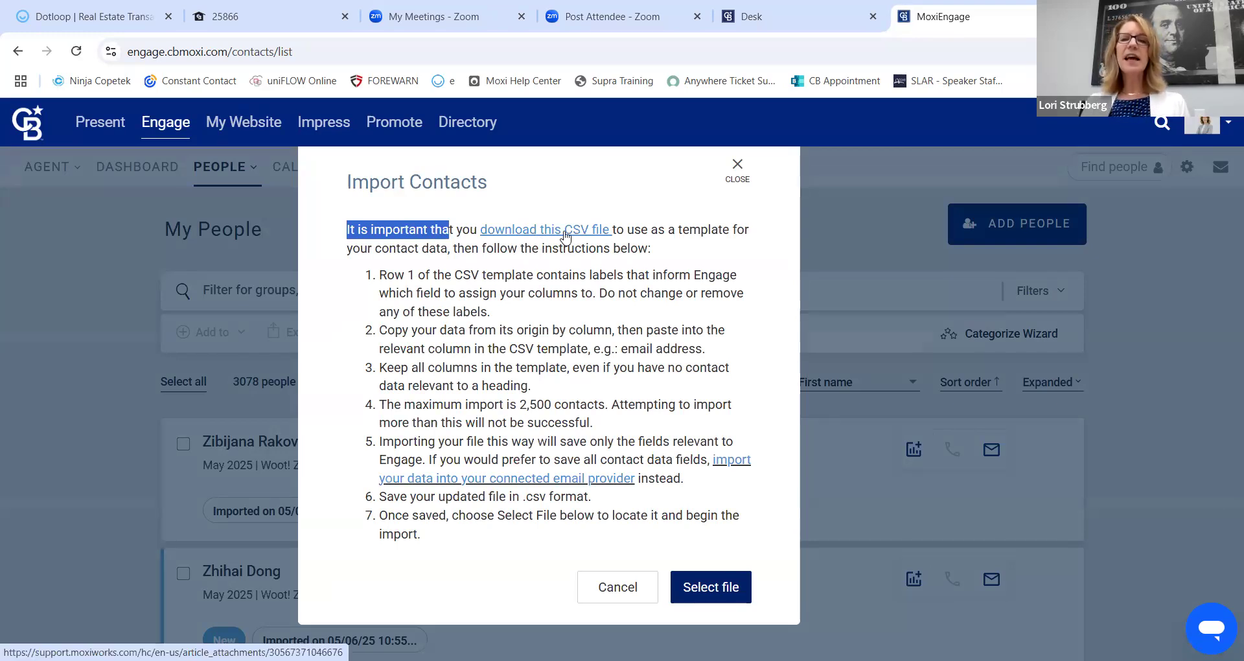
{"action": "left_click", "coordinate": [565, 232]}
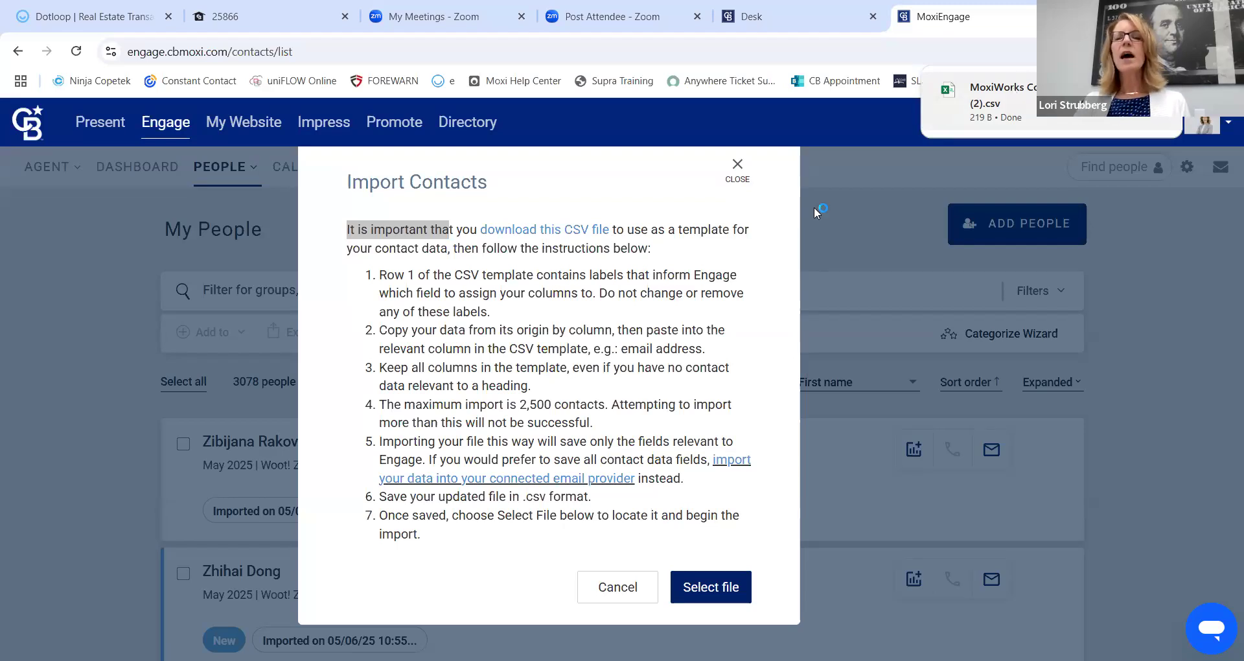
{"action": "left_click", "coordinate": [975, 101]}
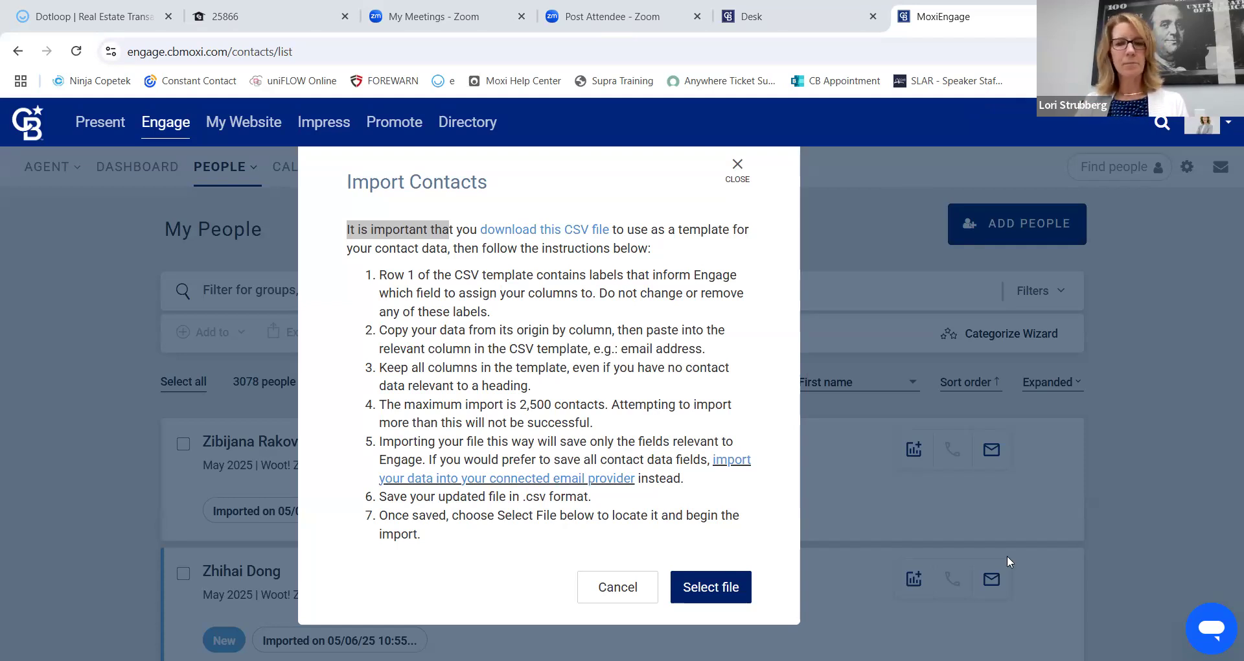
{"action": "left_click", "coordinate": [570, 230]}
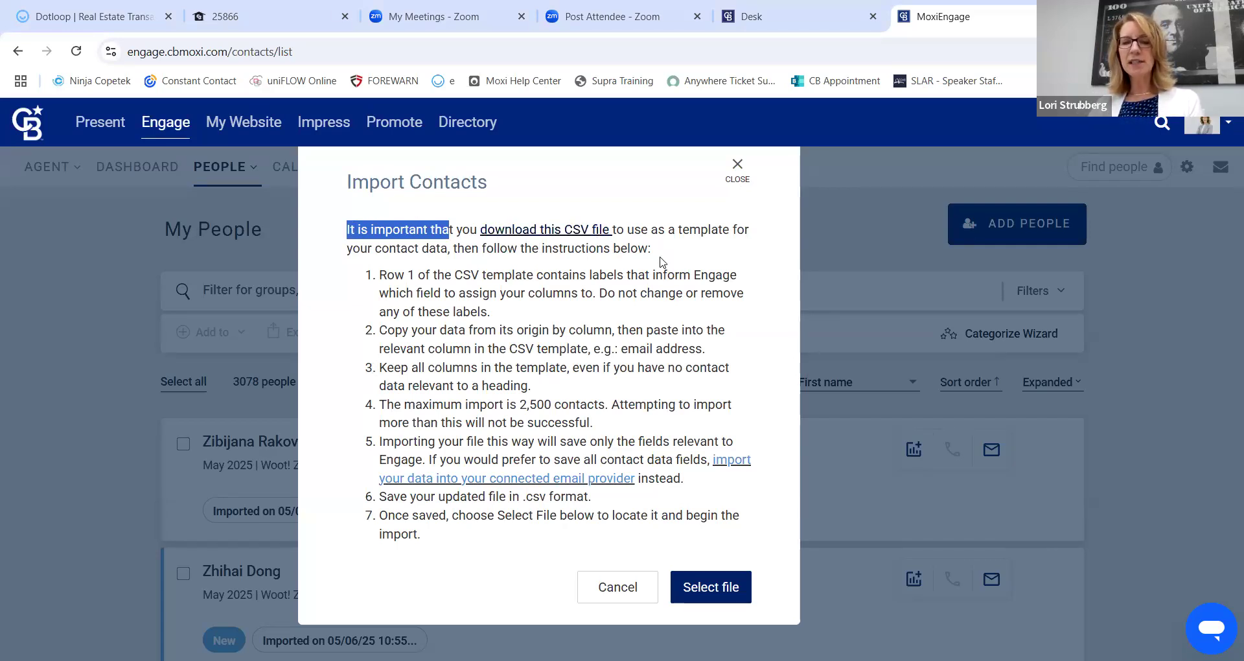
Close Import Contacts and start a blank Single Contact New Person form.
{"action": "left_click", "coordinate": [737, 165]}
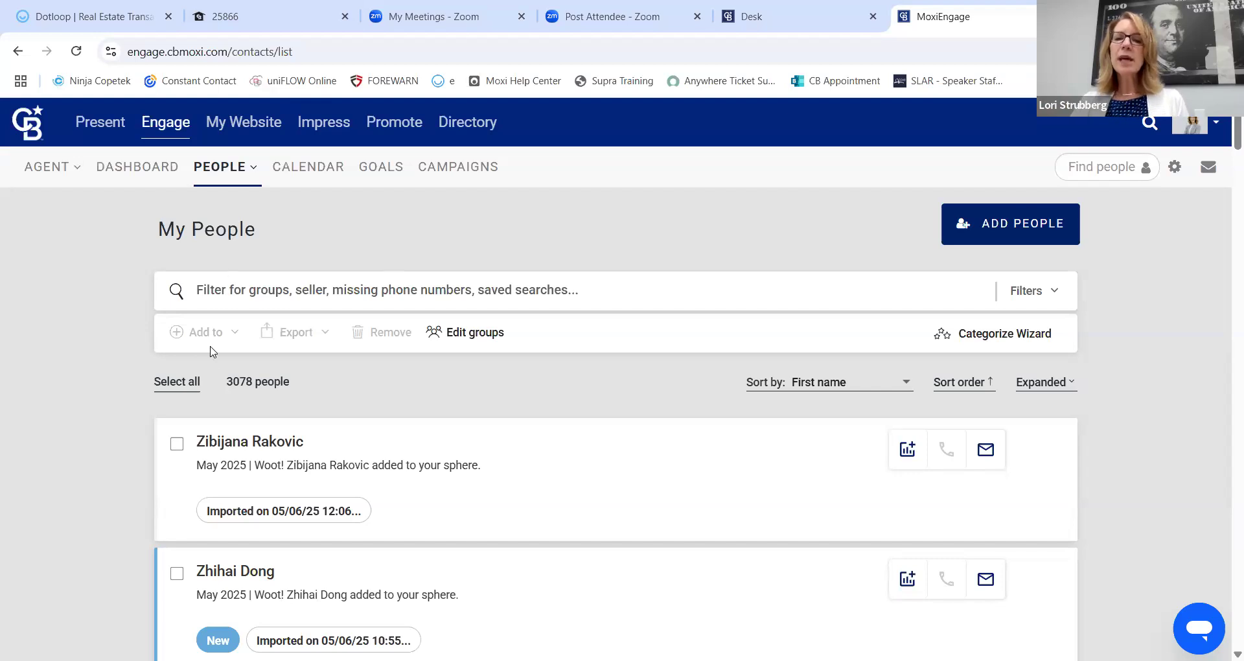
{"action": "left_click", "coordinate": [1006, 224]}
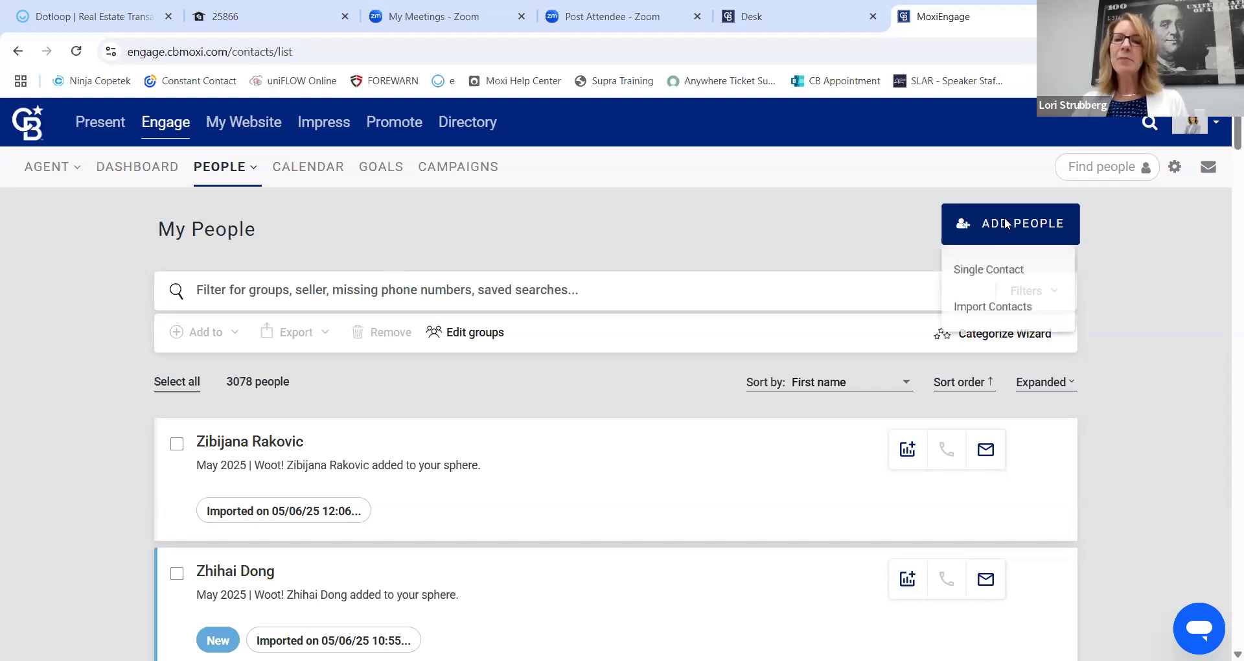
{"action": "left_click", "coordinate": [1029, 270]}
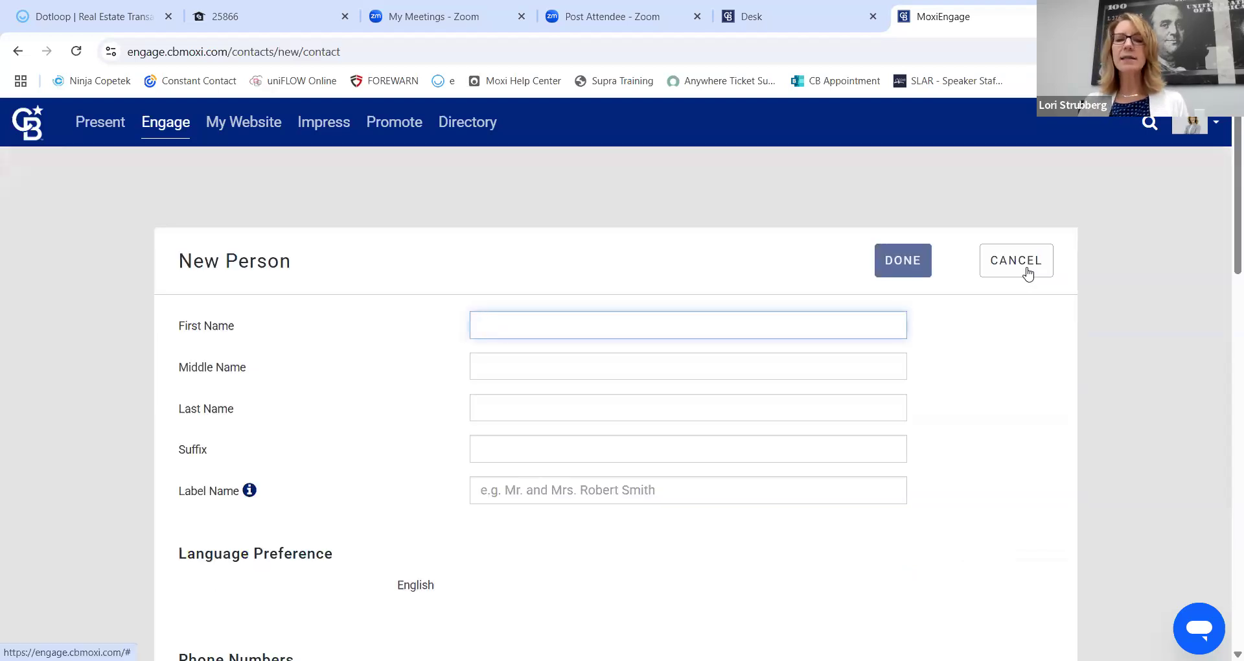
Enter the contact's first and last name on the New Person form.
{"action": "key", "text": "Tab"}
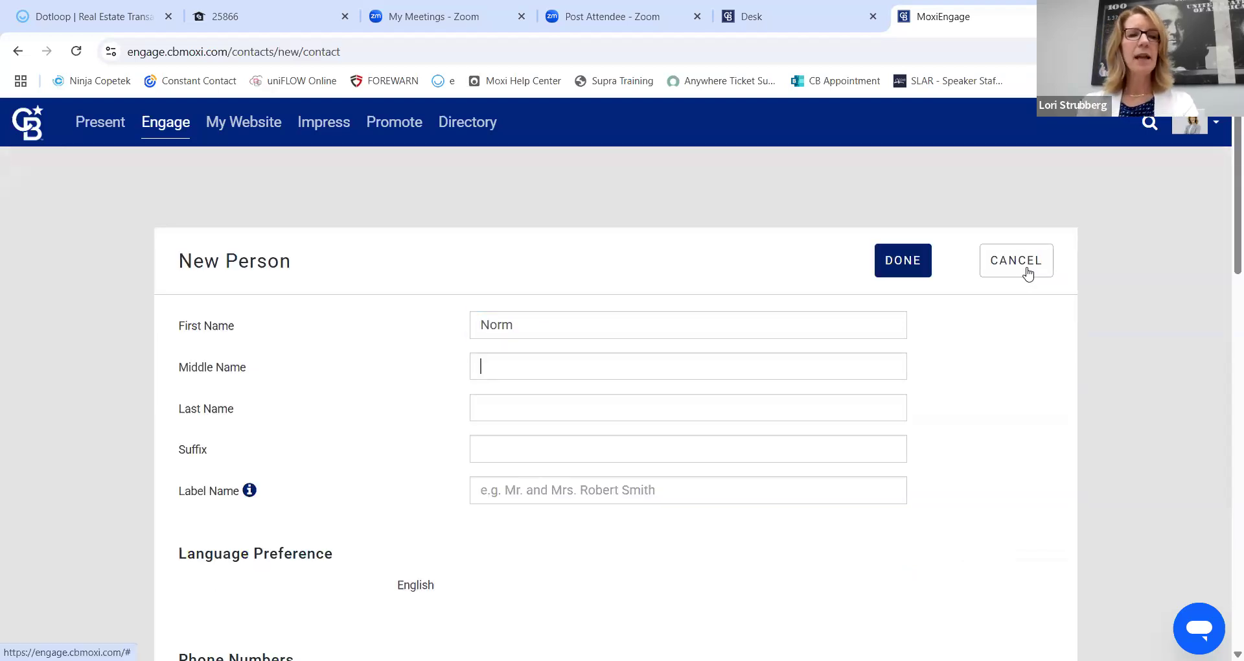
{"action": "key", "text": "Tab"}
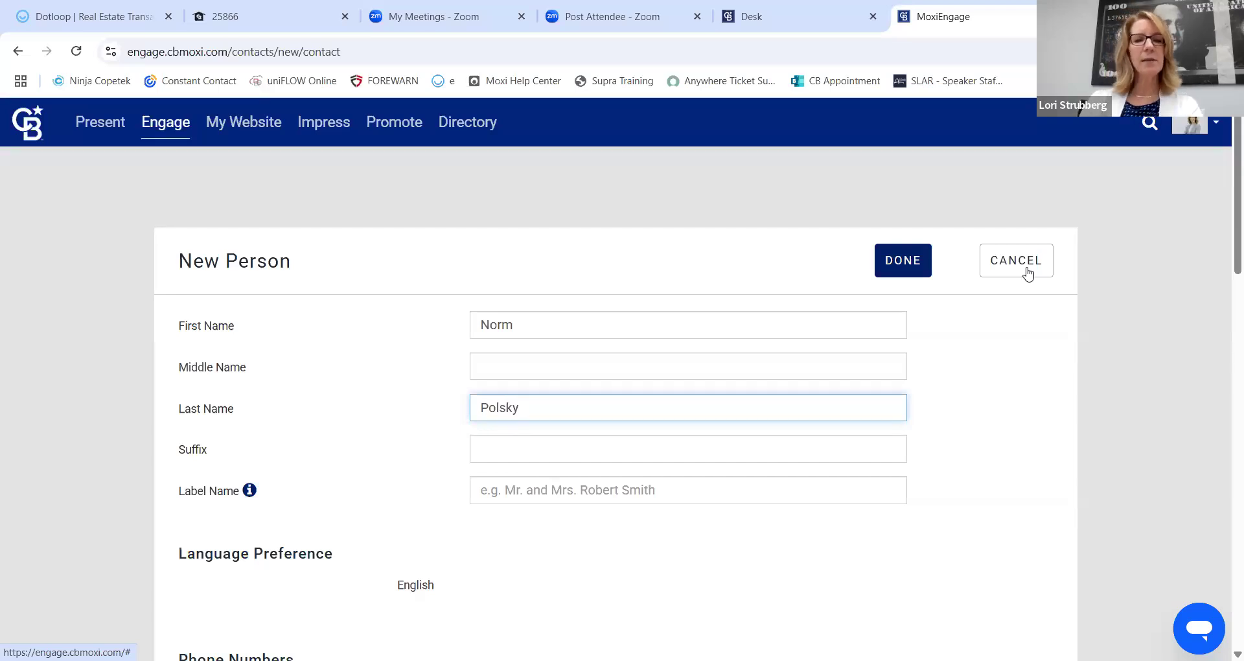
Add the contact's mobile phone number and primary e-mail address.
{"action": "scroll", "coordinate": [326, 395], "scroll_direction": "down", "scroll_amount": 2}
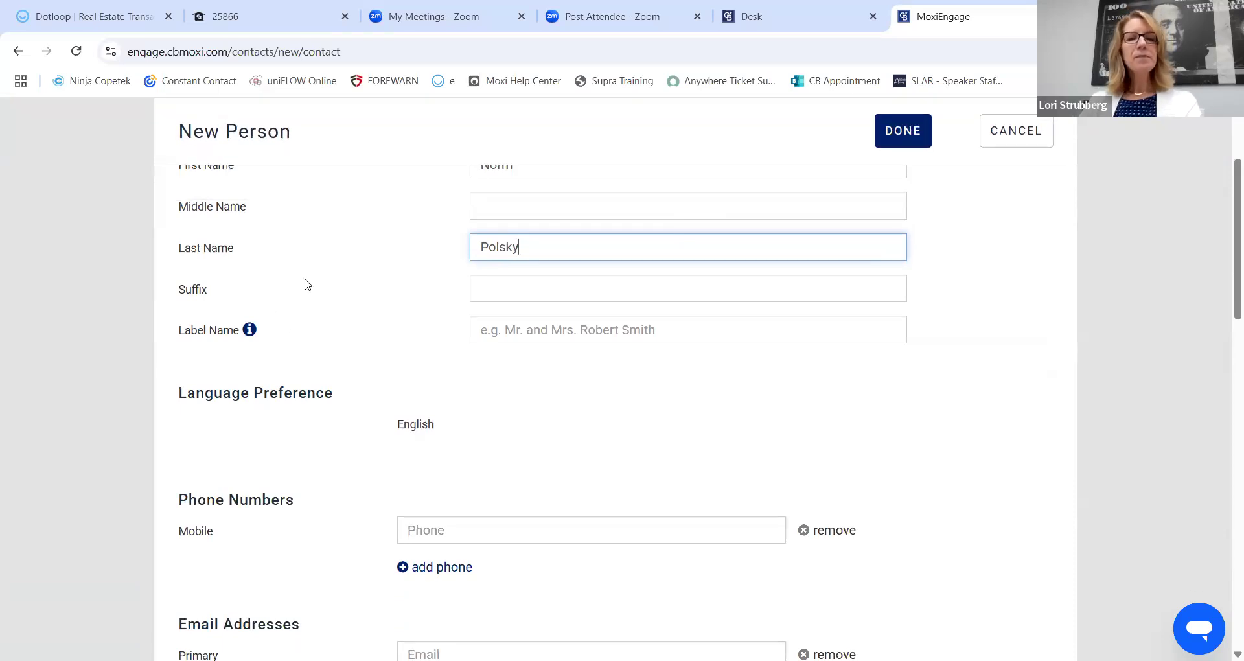
{"action": "scroll", "coordinate": [481, 302], "scroll_direction": "down", "scroll_amount": 1}
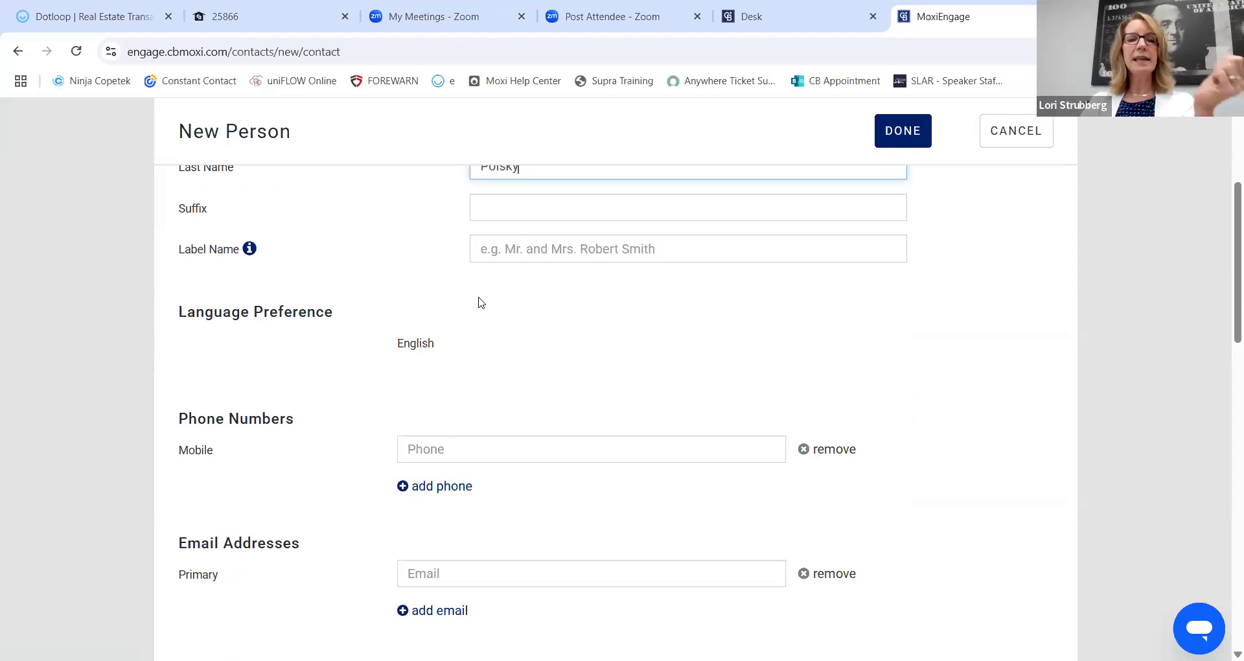
{"action": "scroll", "coordinate": [453, 310], "scroll_direction": "down", "scroll_amount": 1}
{"action": "left_click", "coordinate": [473, 365]}
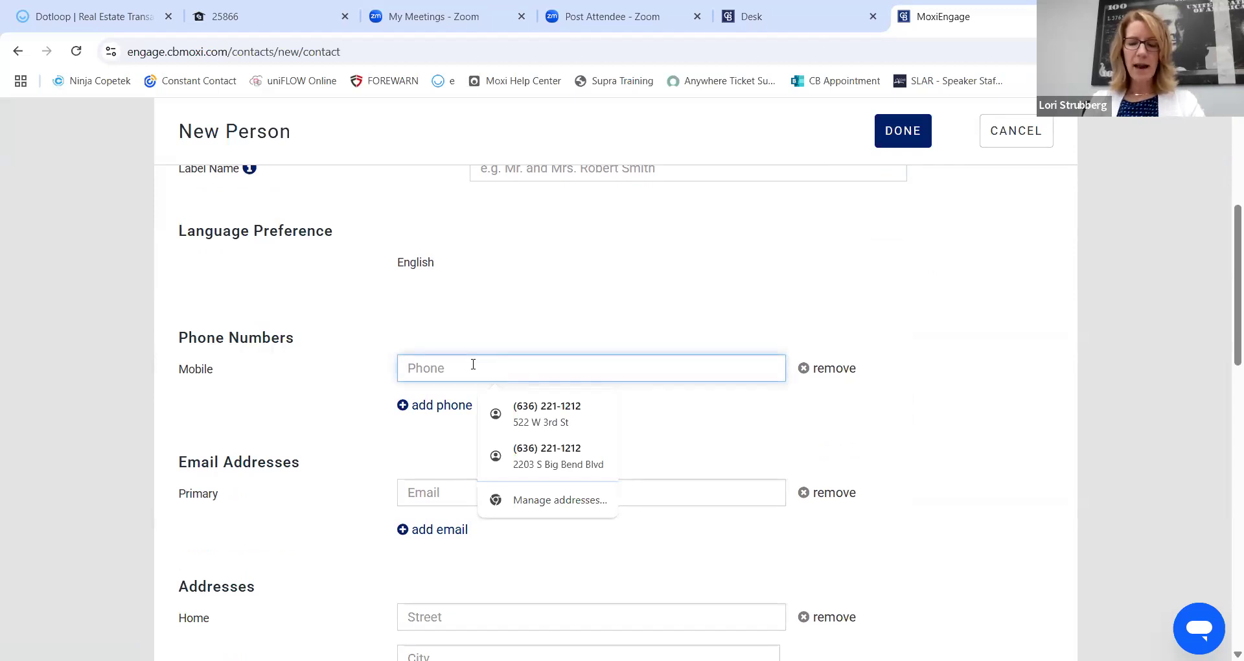
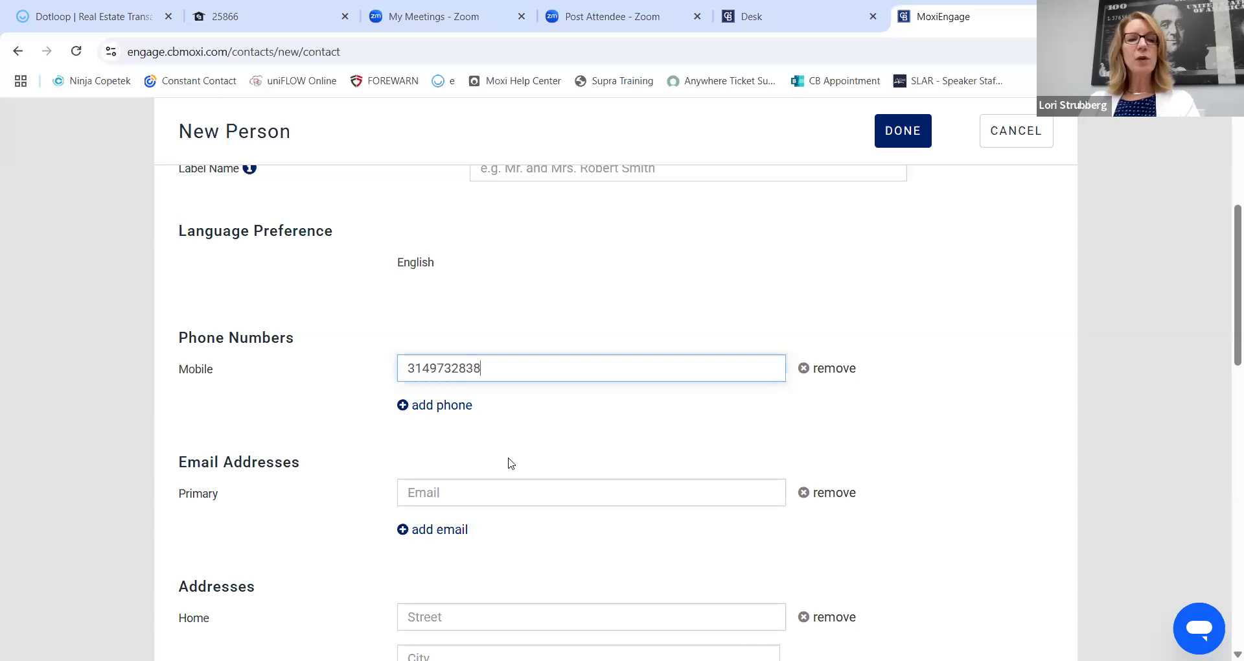
{"action": "left_click", "coordinate": [505, 496]}
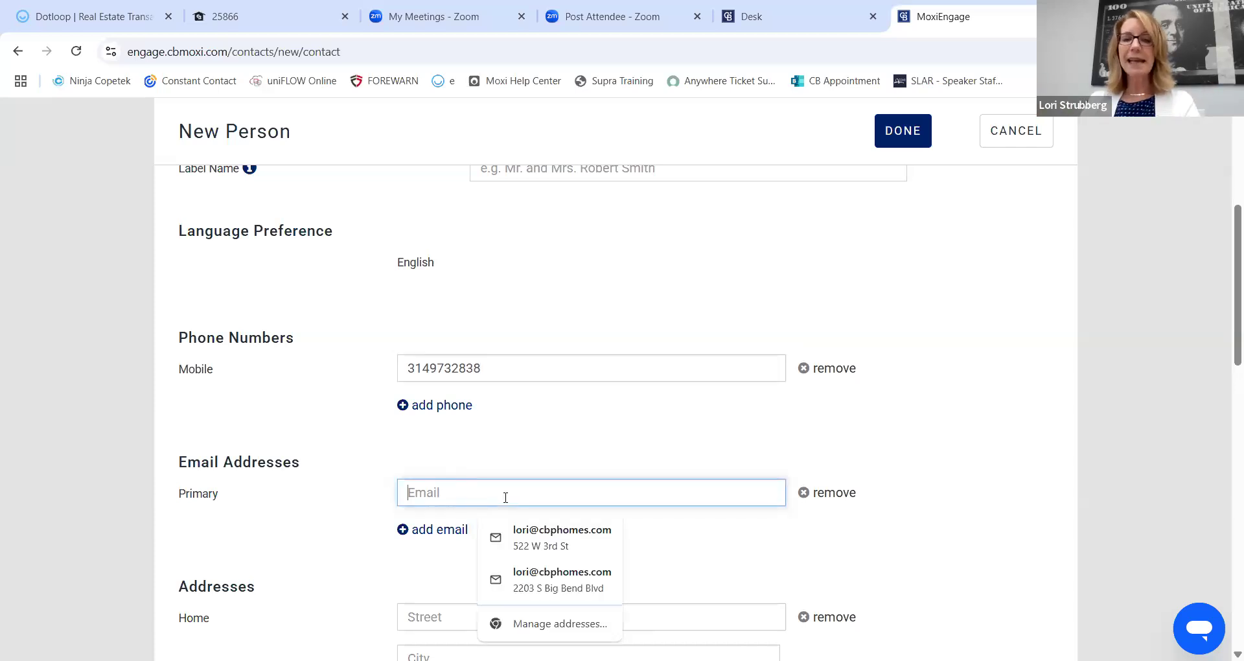
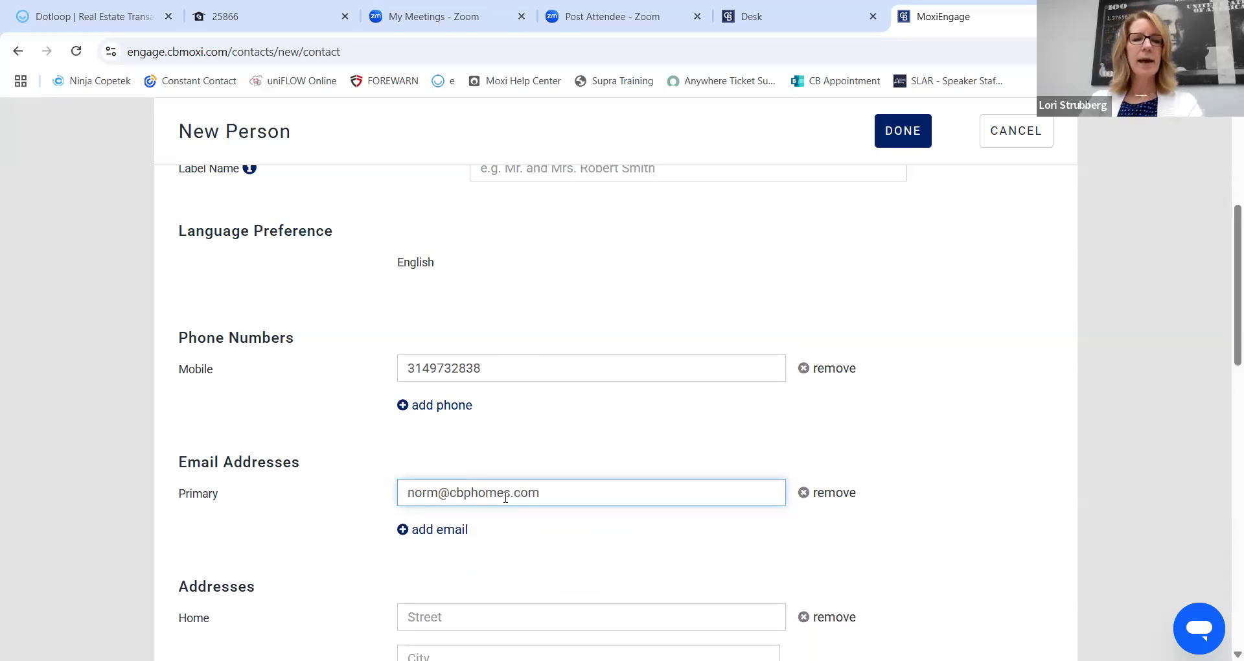
{"action": "scroll", "coordinate": [983, 411], "scroll_direction": "down", "scroll_amount": 6}
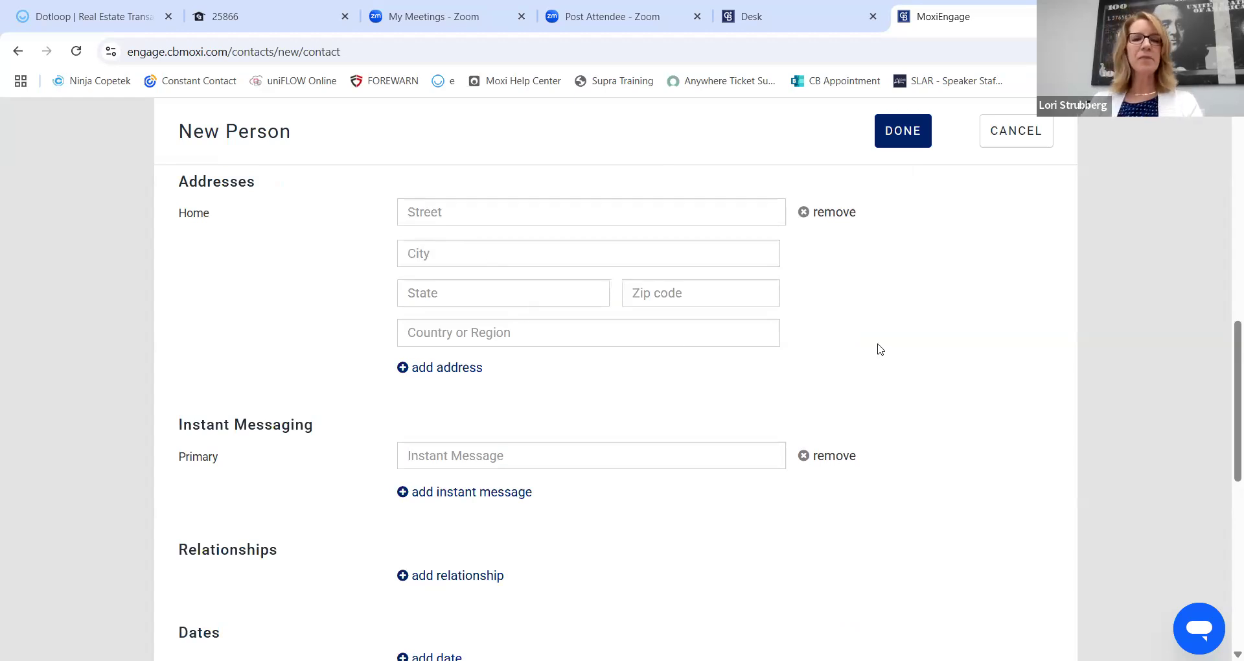
Review the rest of the New Person form, then save the new contact with DONE.
{"action": "scroll", "coordinate": [878, 349], "scroll_direction": "down", "scroll_amount": 1}
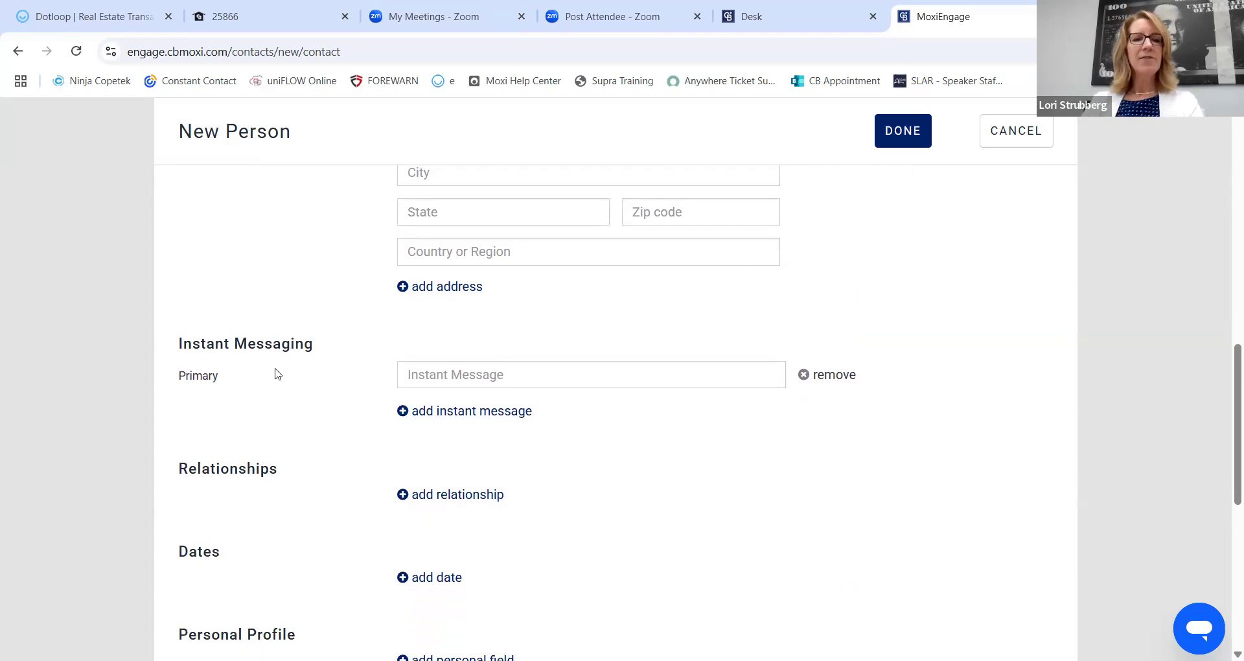
{"action": "scroll", "coordinate": [277, 374], "scroll_direction": "down", "scroll_amount": 2}
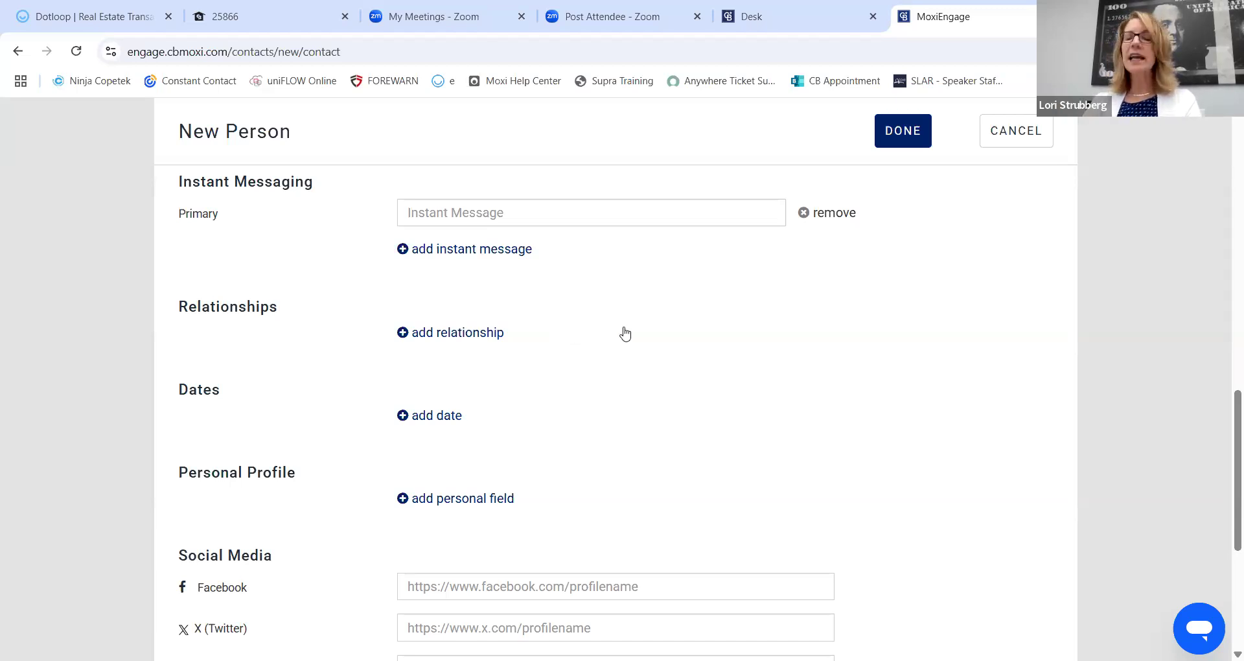
{"action": "scroll", "coordinate": [626, 333], "scroll_direction": "down", "scroll_amount": 1}
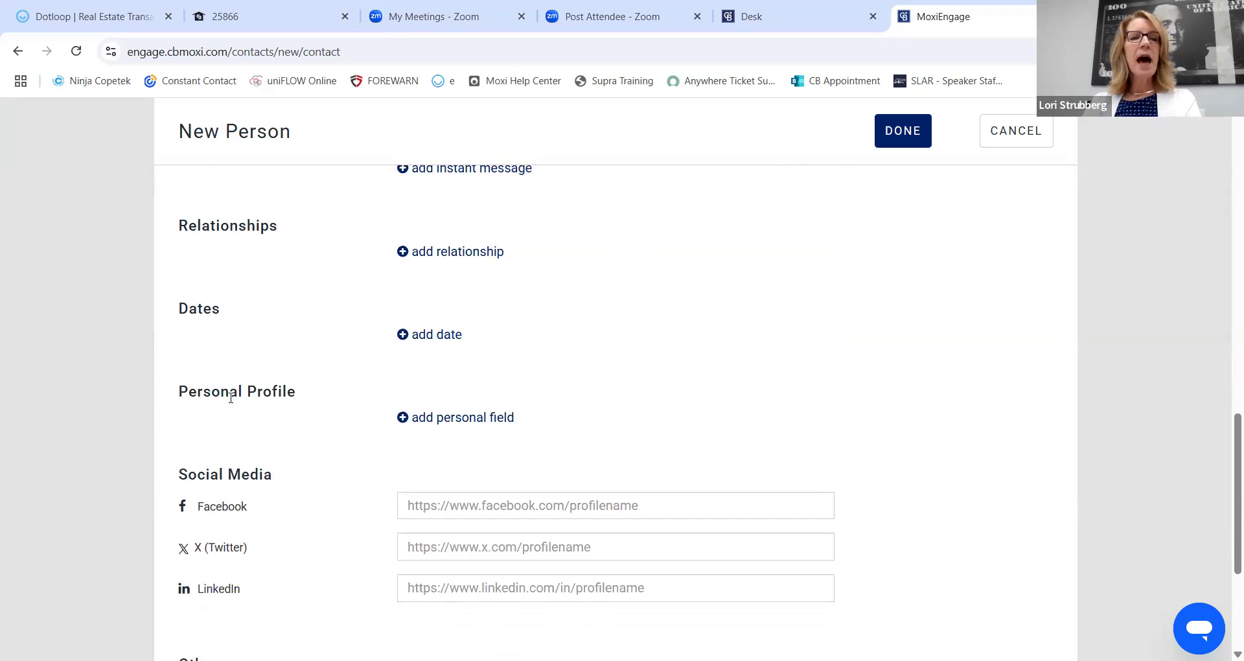
{"action": "scroll", "coordinate": [674, 353], "scroll_direction": "down", "scroll_amount": 3}
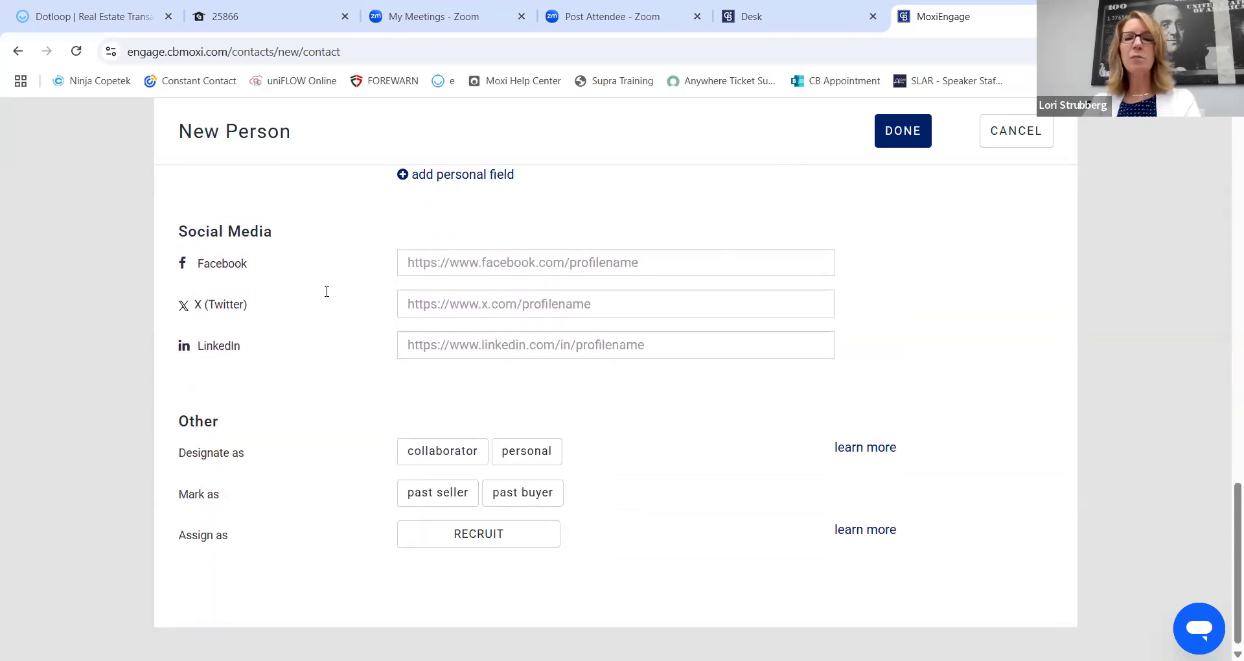
{"action": "scroll", "coordinate": [333, 295], "scroll_direction": "down", "scroll_amount": 1}
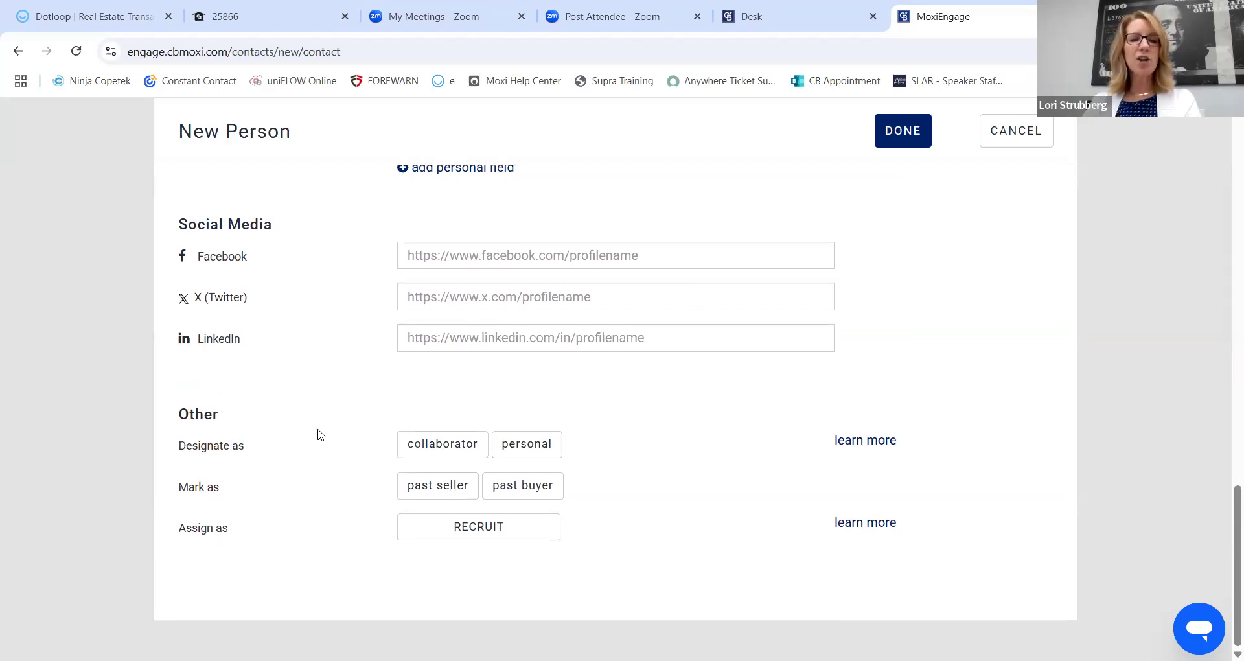
{"action": "scroll", "coordinate": [305, 426], "scroll_direction": "up", "scroll_amount": 6}
{"action": "scroll", "coordinate": [305, 426], "scroll_direction": "up", "scroll_amount": 10}
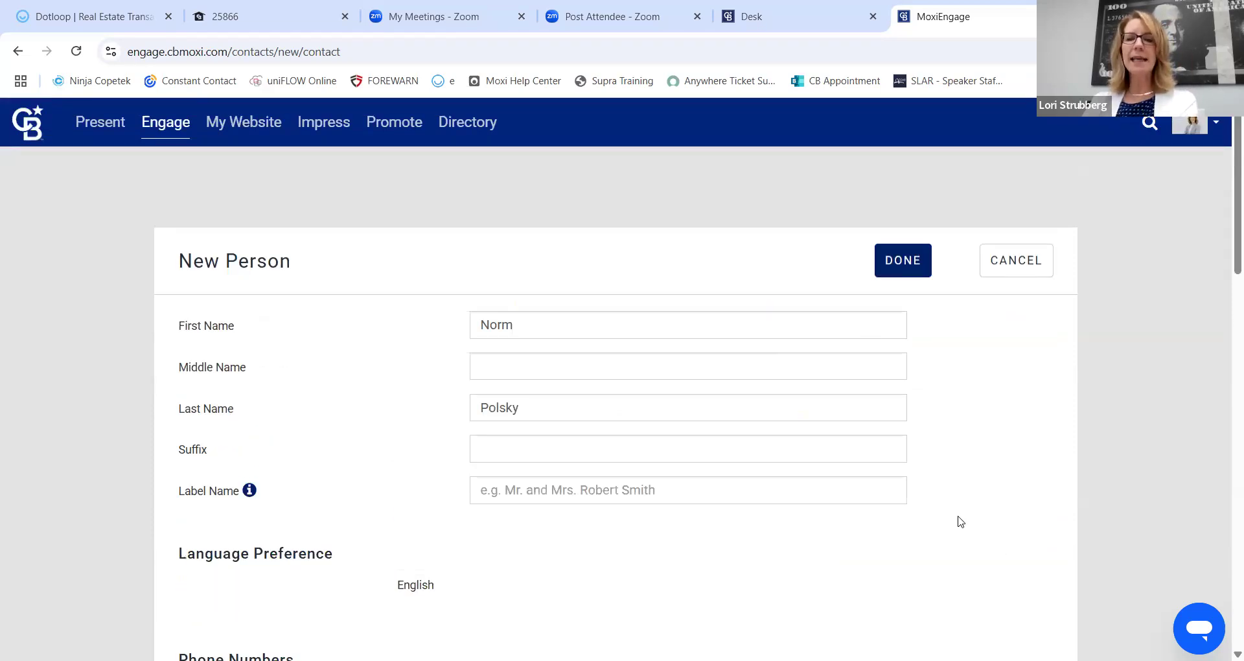
{"action": "left_click", "coordinate": [913, 268]}
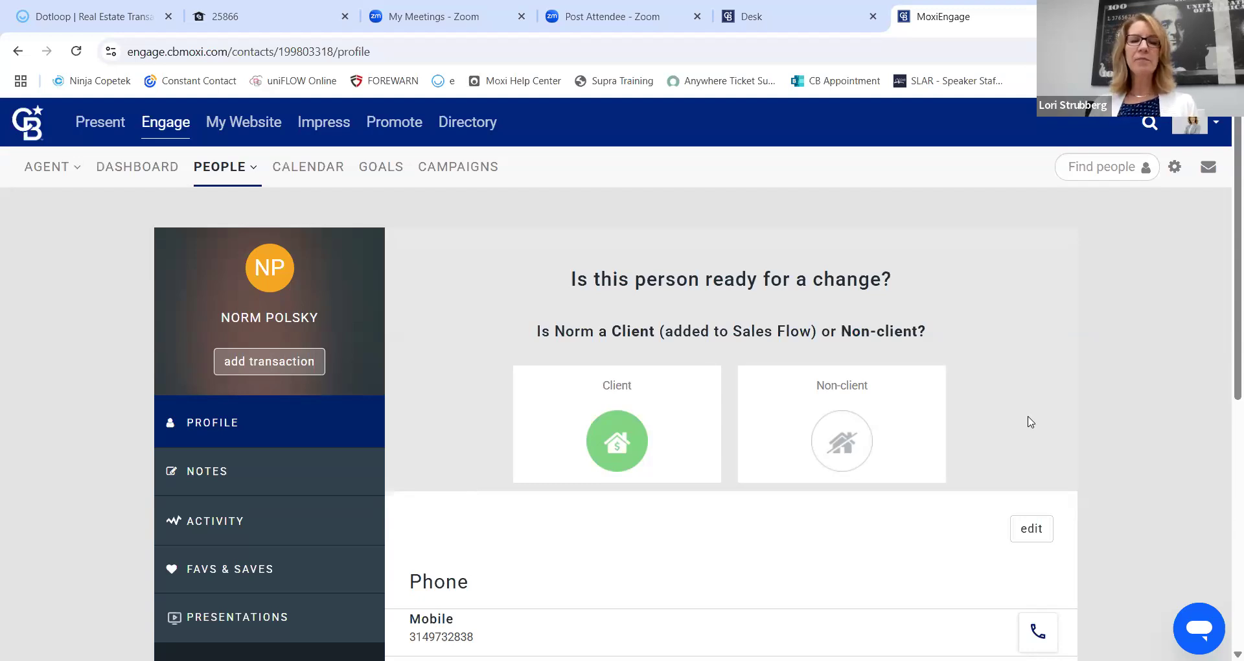
Open the contact's Edit Person form and cancel it without changes.
{"action": "scroll", "coordinate": [855, 256], "scroll_direction": "down", "scroll_amount": 4}
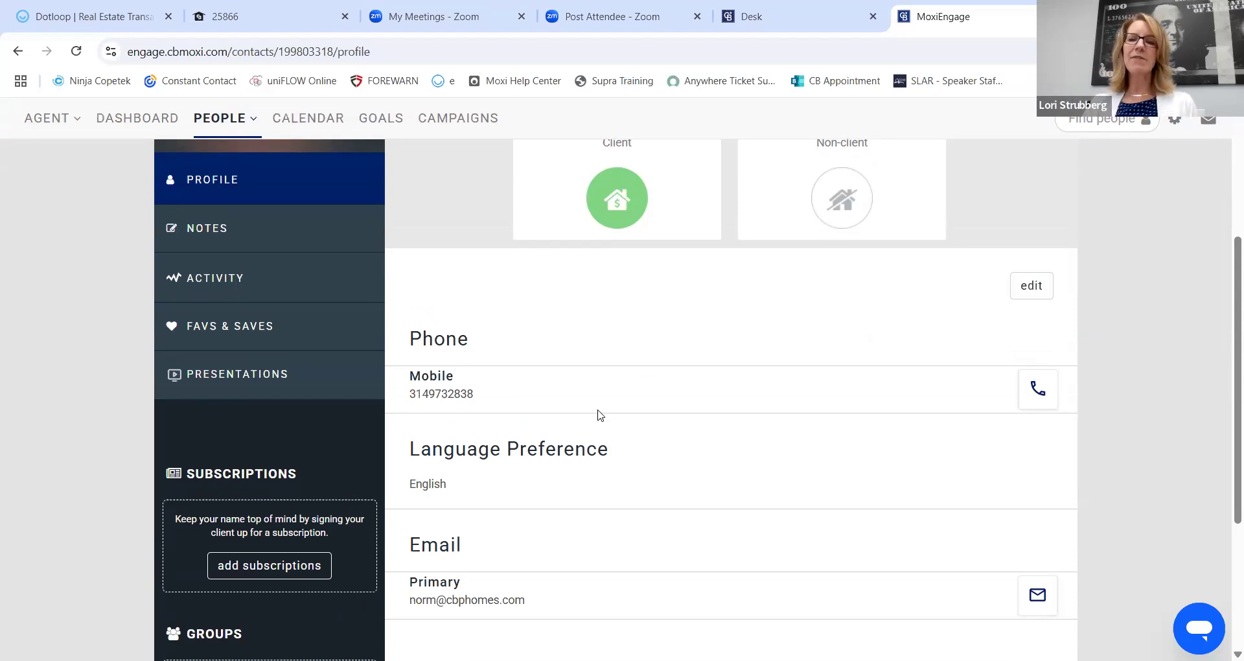
{"action": "scroll", "coordinate": [583, 292], "scroll_direction": "down", "scroll_amount": 1}
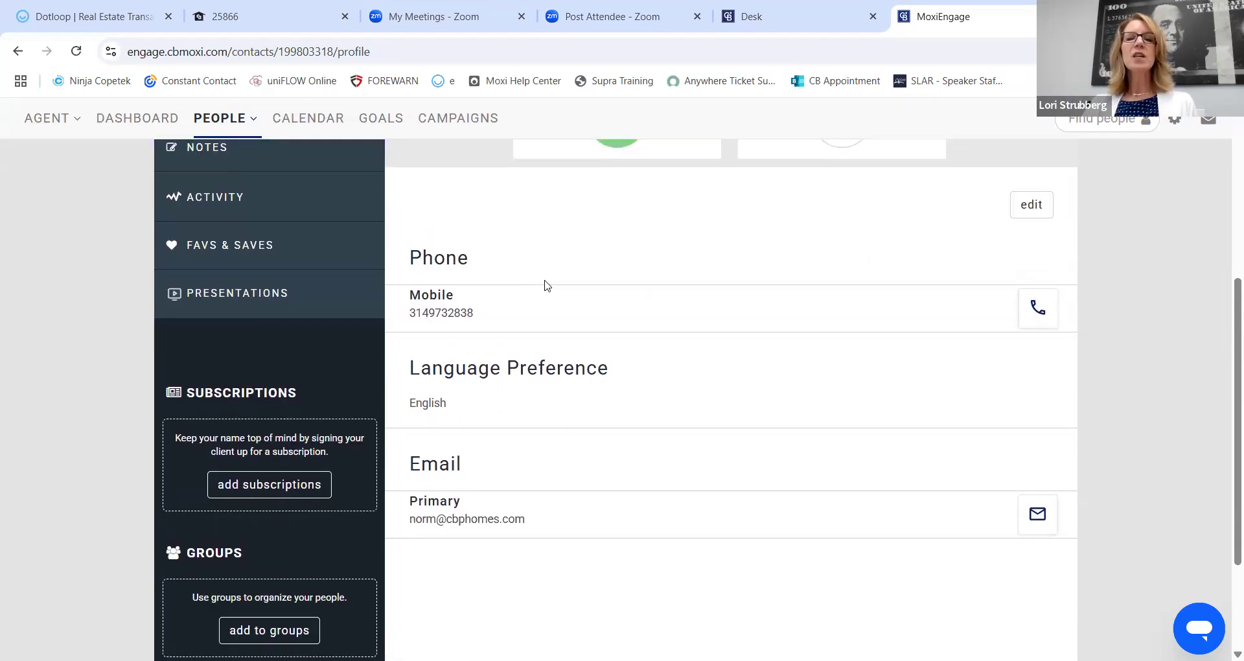
{"action": "left_click", "coordinate": [1037, 206]}
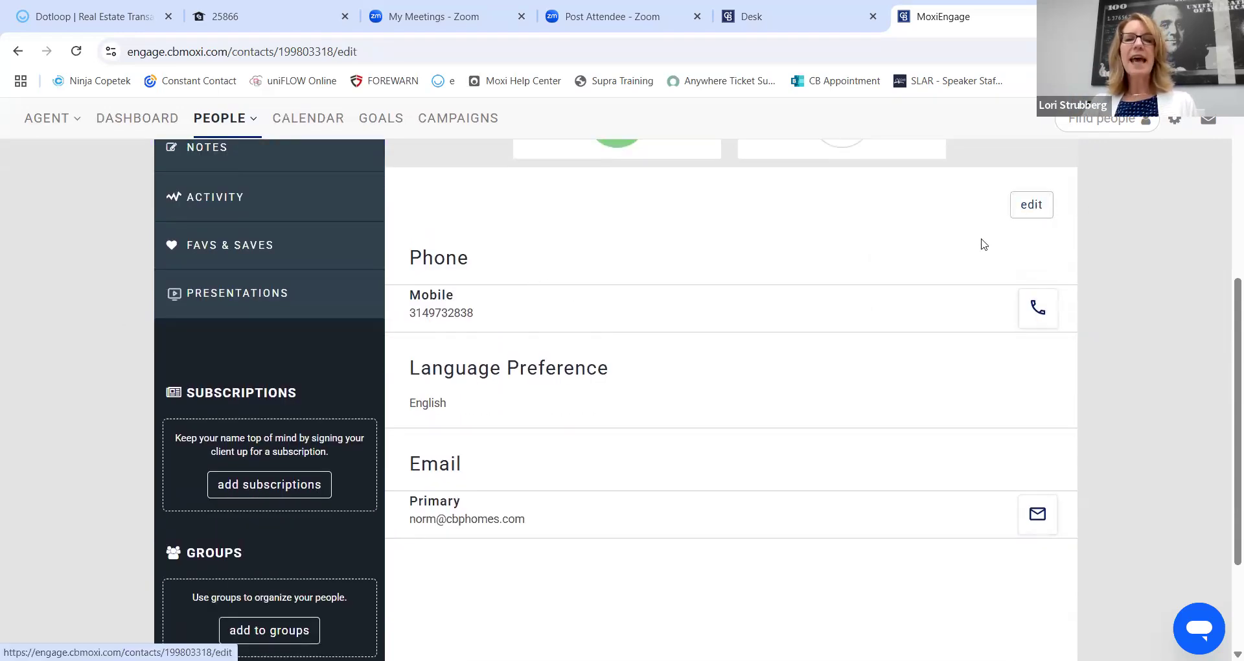
{"action": "scroll", "coordinate": [745, 356], "scroll_direction": "down", "scroll_amount": 7}
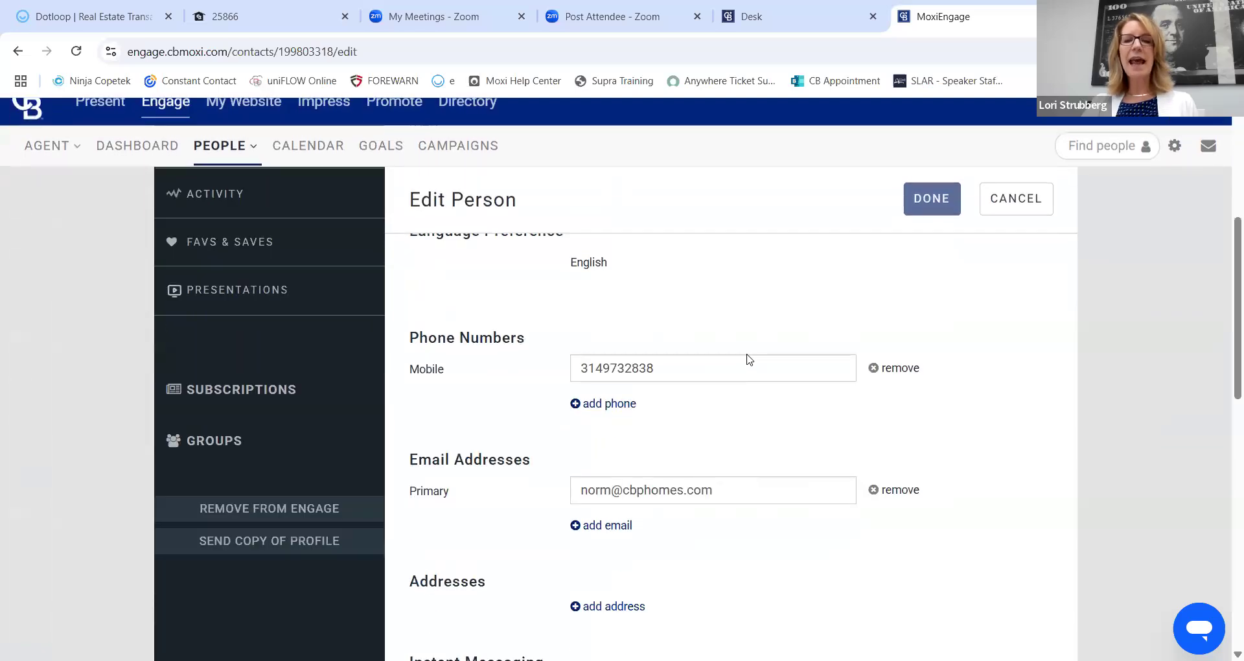
{"action": "scroll", "coordinate": [998, 221], "scroll_direction": "up", "scroll_amount": 8}
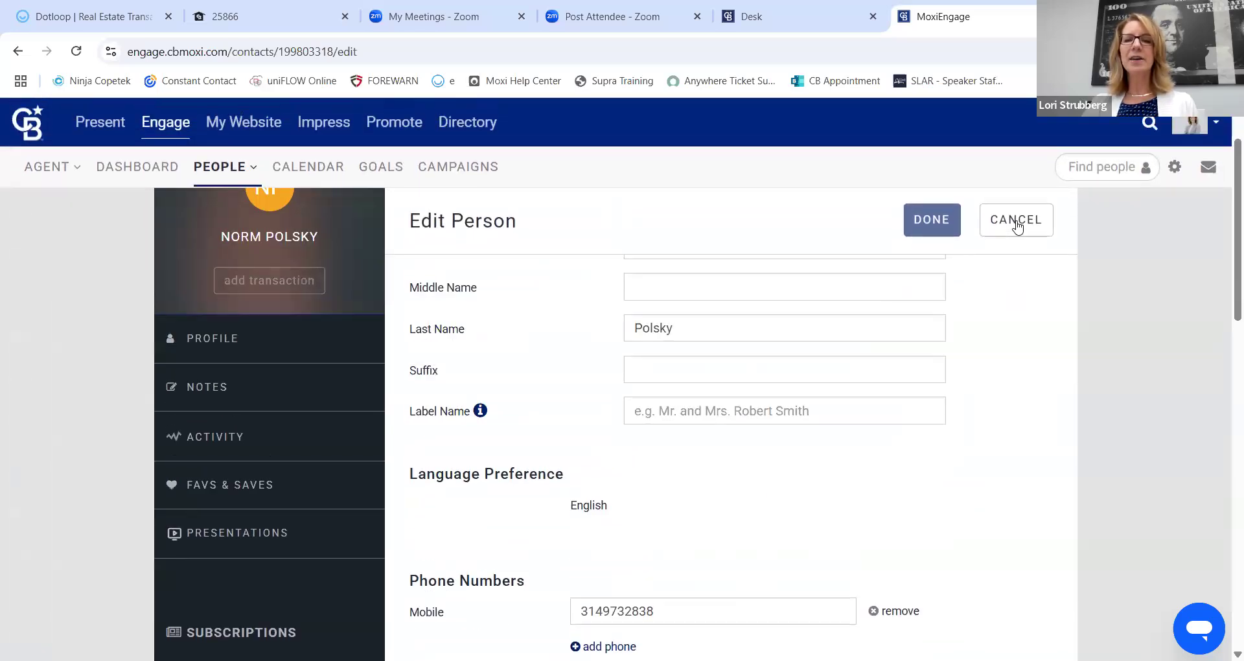
{"action": "left_click", "coordinate": [1015, 219]}
Go to the Notes page of the contact's profile.
{"action": "scroll", "coordinate": [352, 173], "scroll_direction": "down", "scroll_amount": 5}
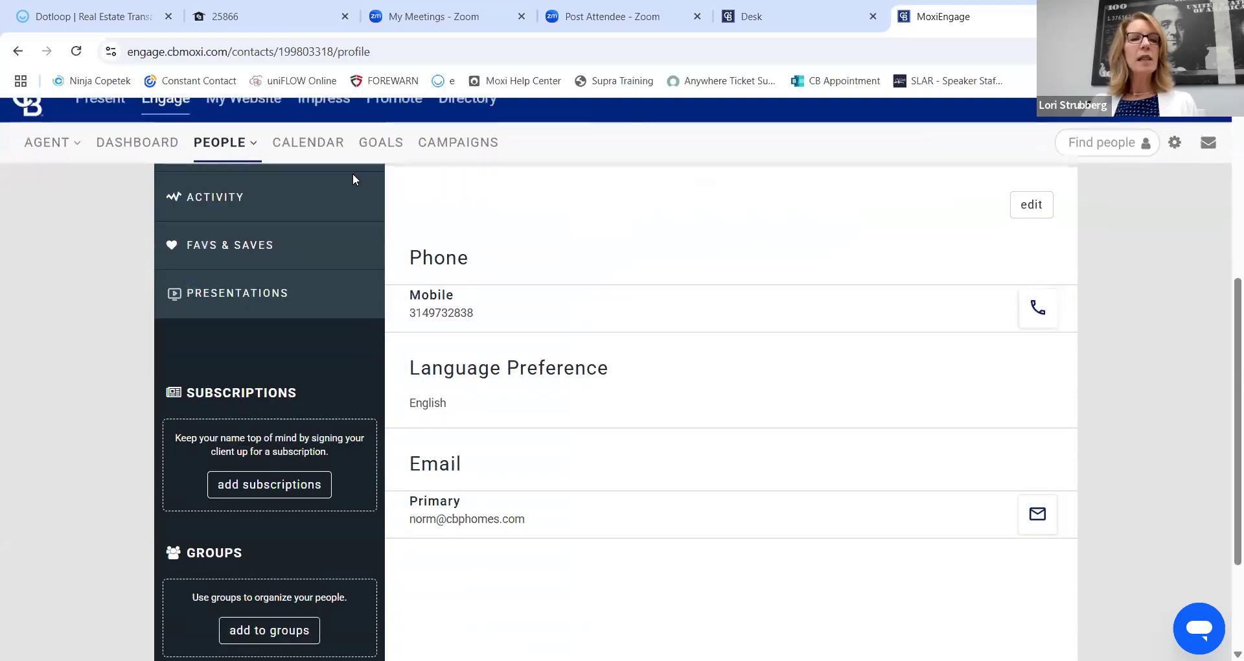
{"action": "scroll", "coordinate": [216, 188], "scroll_direction": "up", "scroll_amount": 4}
{"action": "scroll", "coordinate": [91, 350], "scroll_direction": "down", "scroll_amount": 1}
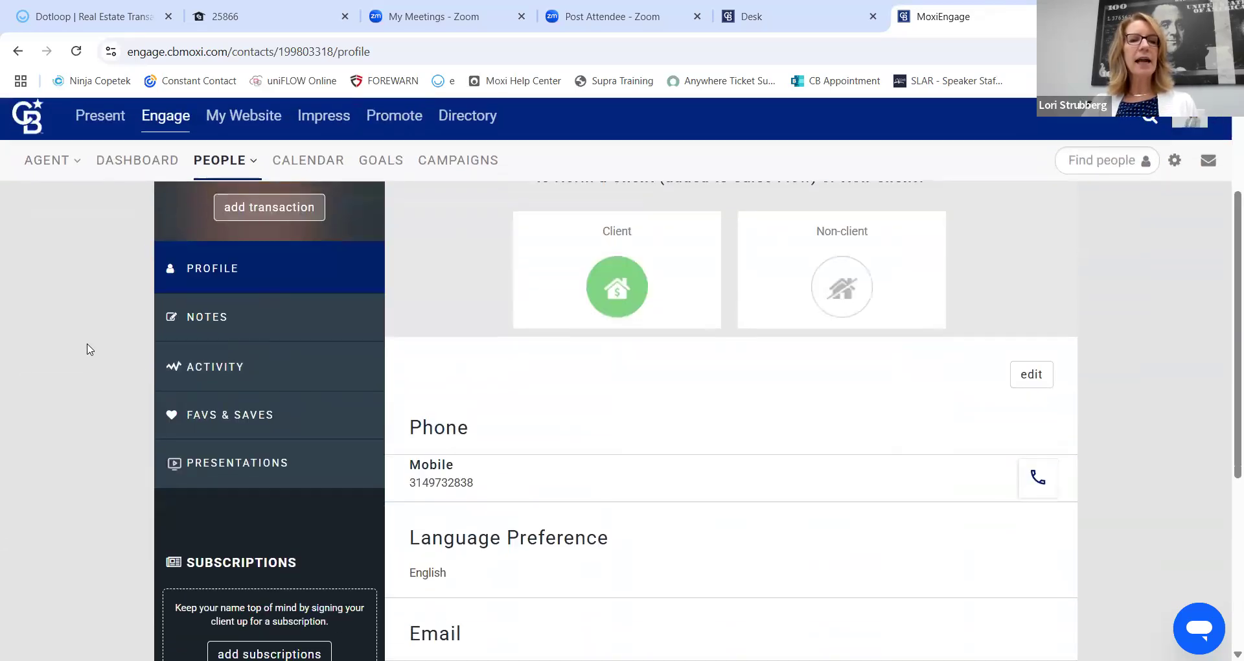
{"action": "left_click", "coordinate": [209, 308]}
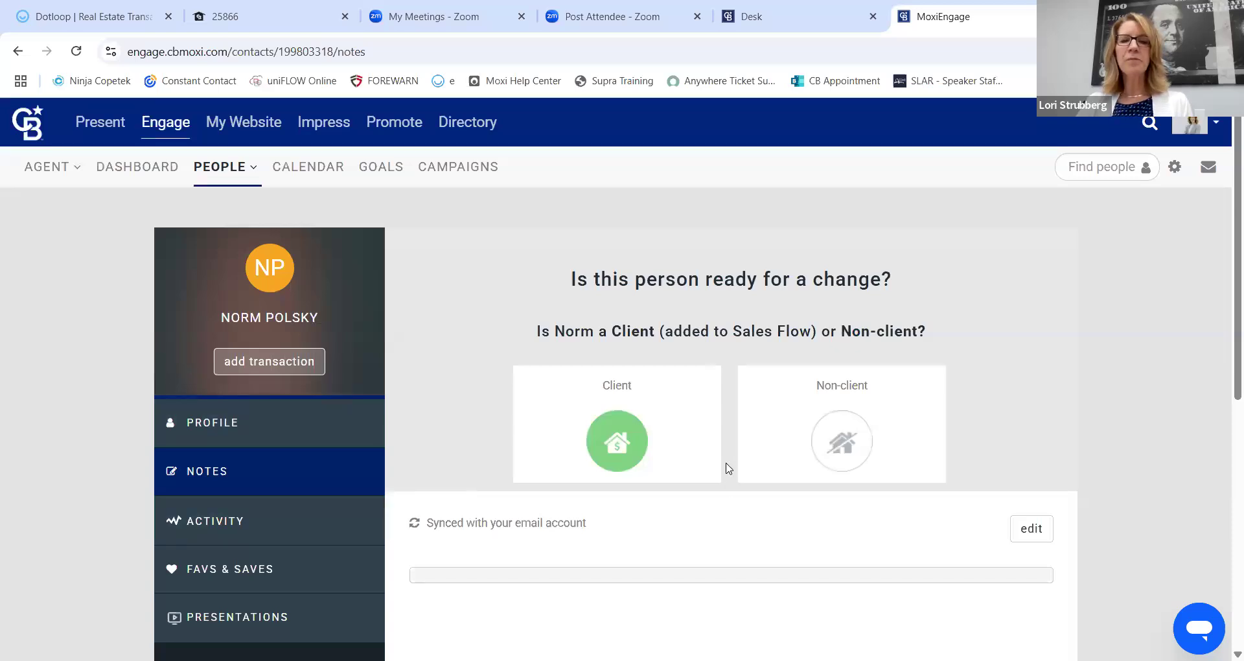
{"action": "scroll", "coordinate": [728, 467], "scroll_direction": "down", "scroll_amount": 4}
Save notes with the dog's name, the two children's names, and 'Planning to move in 3 months.'.
{"action": "left_click", "coordinate": [1031, 286]}
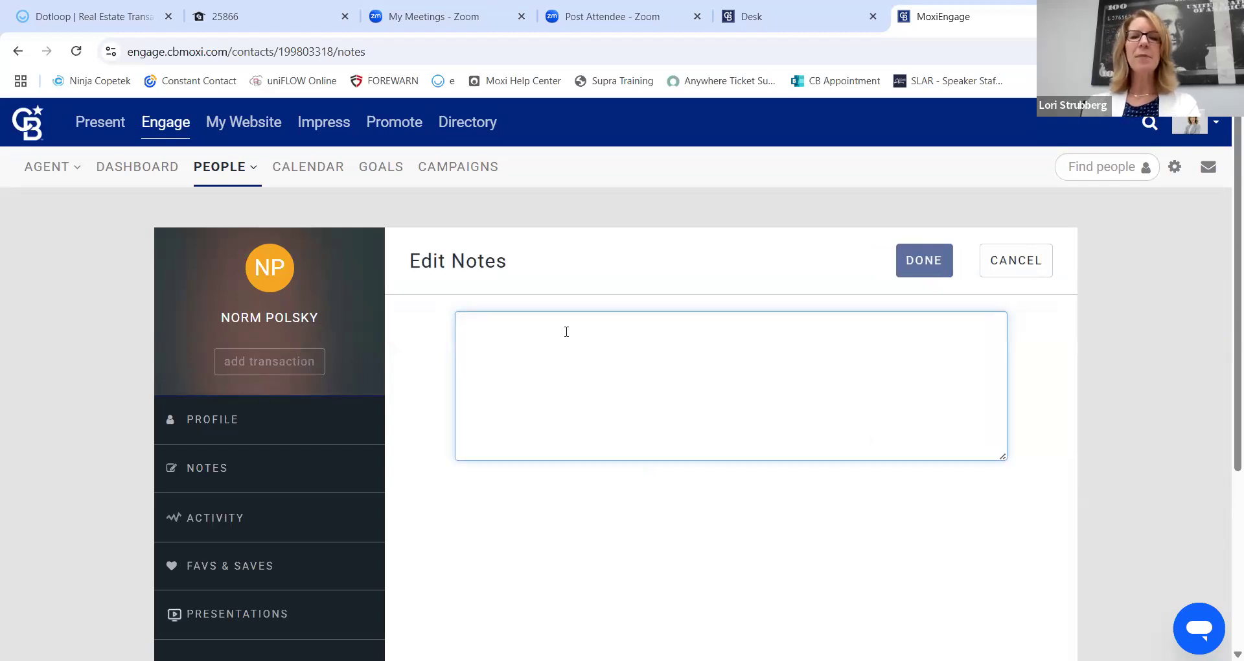
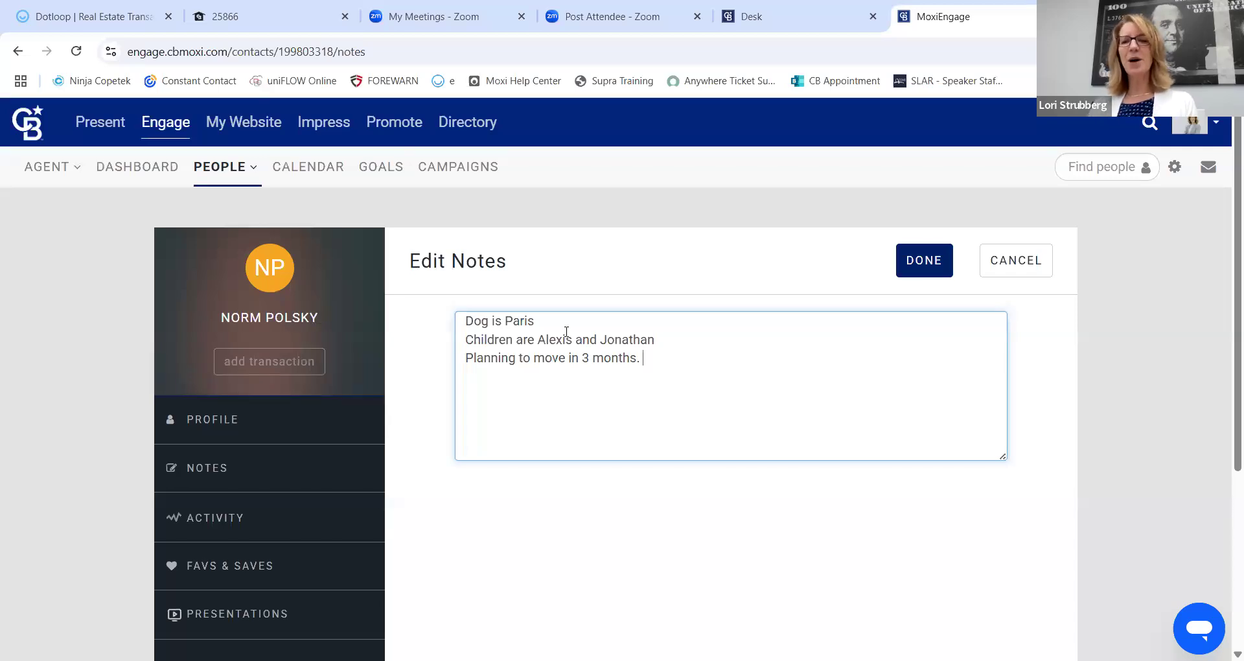
{"action": "left_click", "coordinate": [927, 275]}
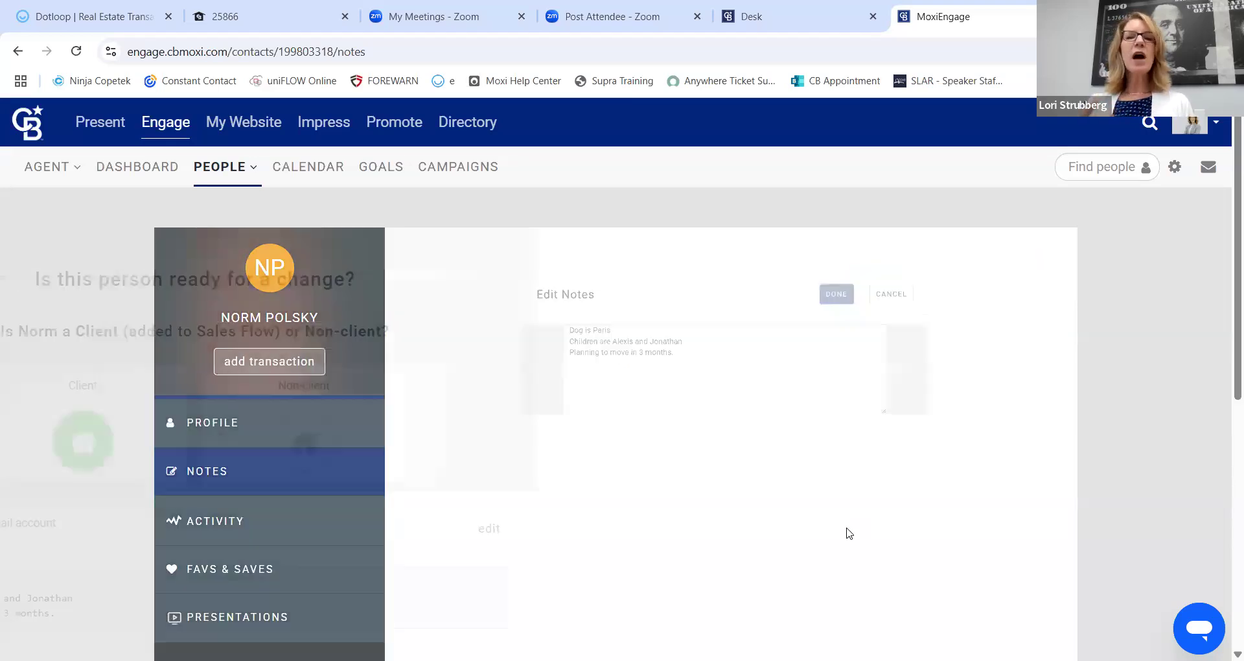
{"action": "scroll", "coordinate": [622, 463], "scroll_direction": "down", "scroll_amount": 4}
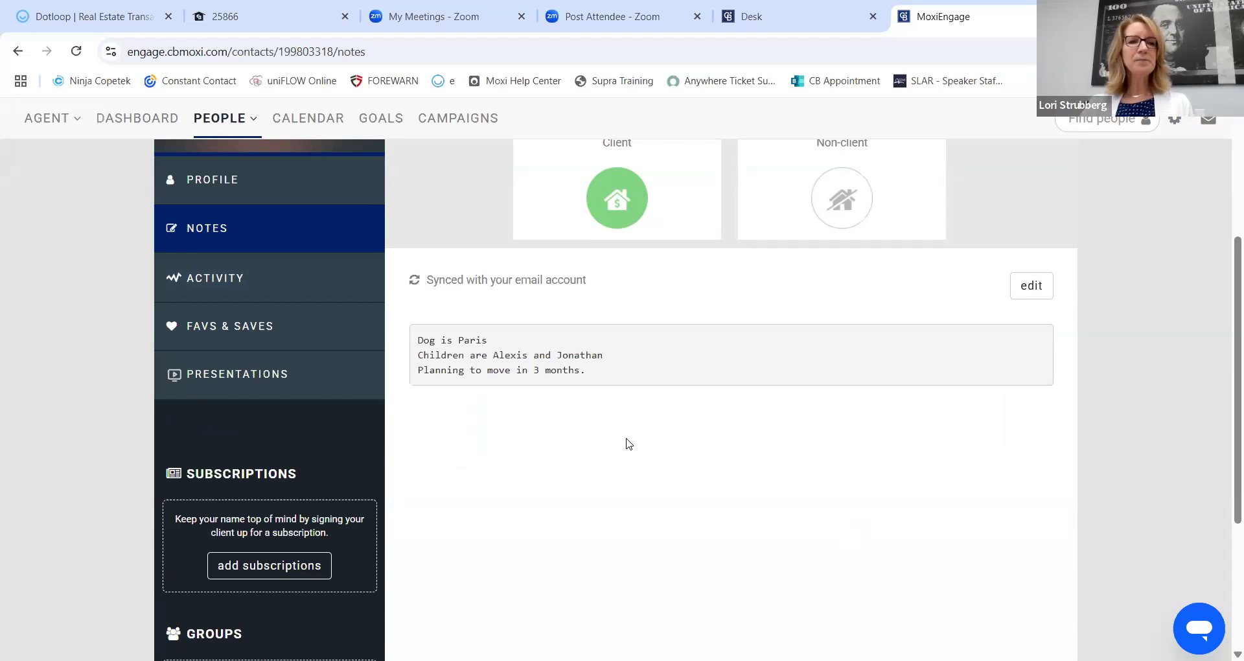
View the contact's Activity history, showing their addition to the sphere.
{"action": "left_click", "coordinate": [221, 278]}
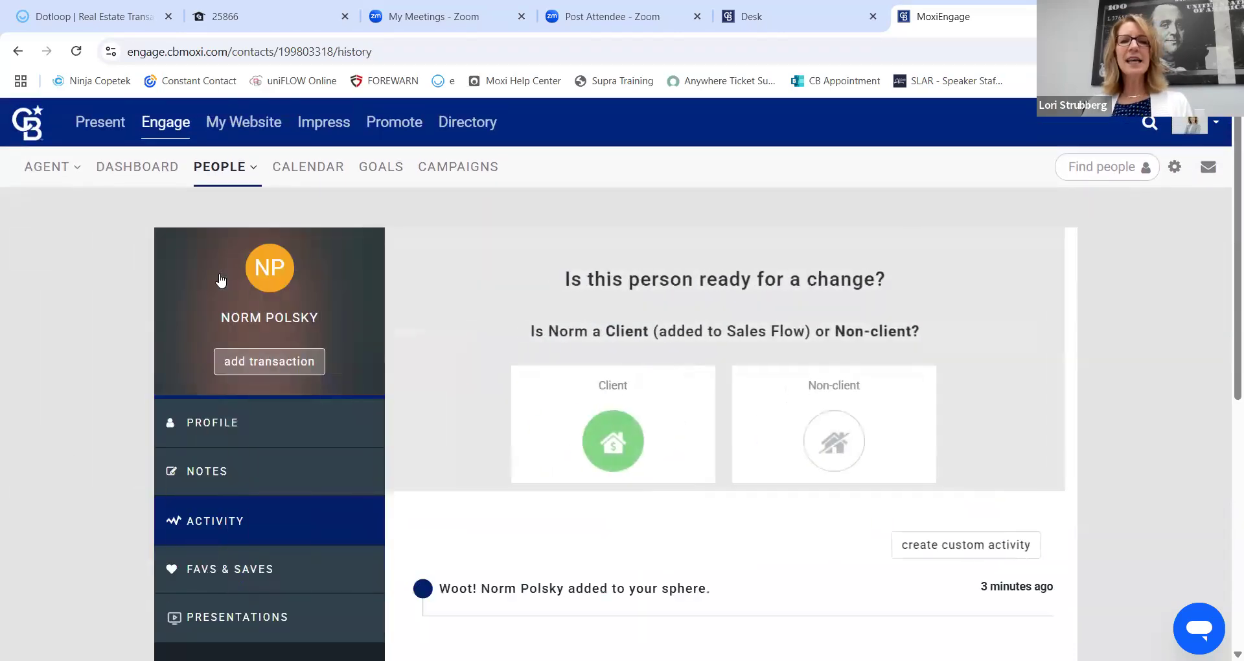
{"action": "scroll", "coordinate": [444, 248], "scroll_direction": "down", "scroll_amount": 1}
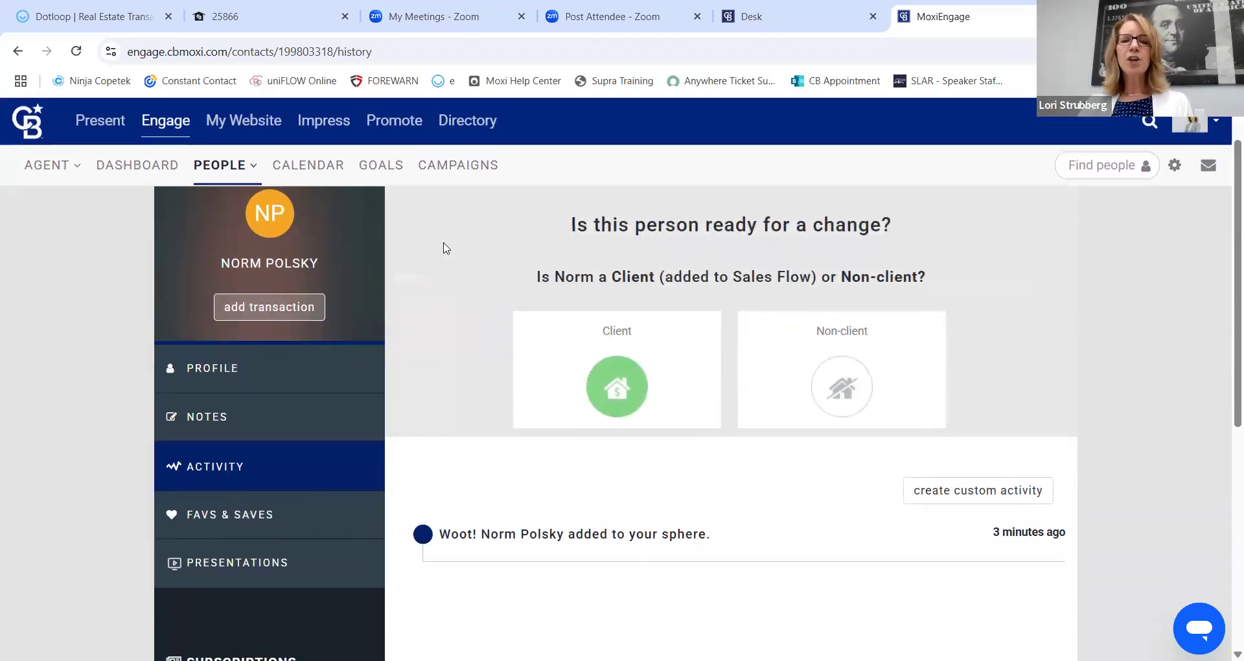
{"action": "scroll", "coordinate": [444, 248], "scroll_direction": "down", "scroll_amount": 2}
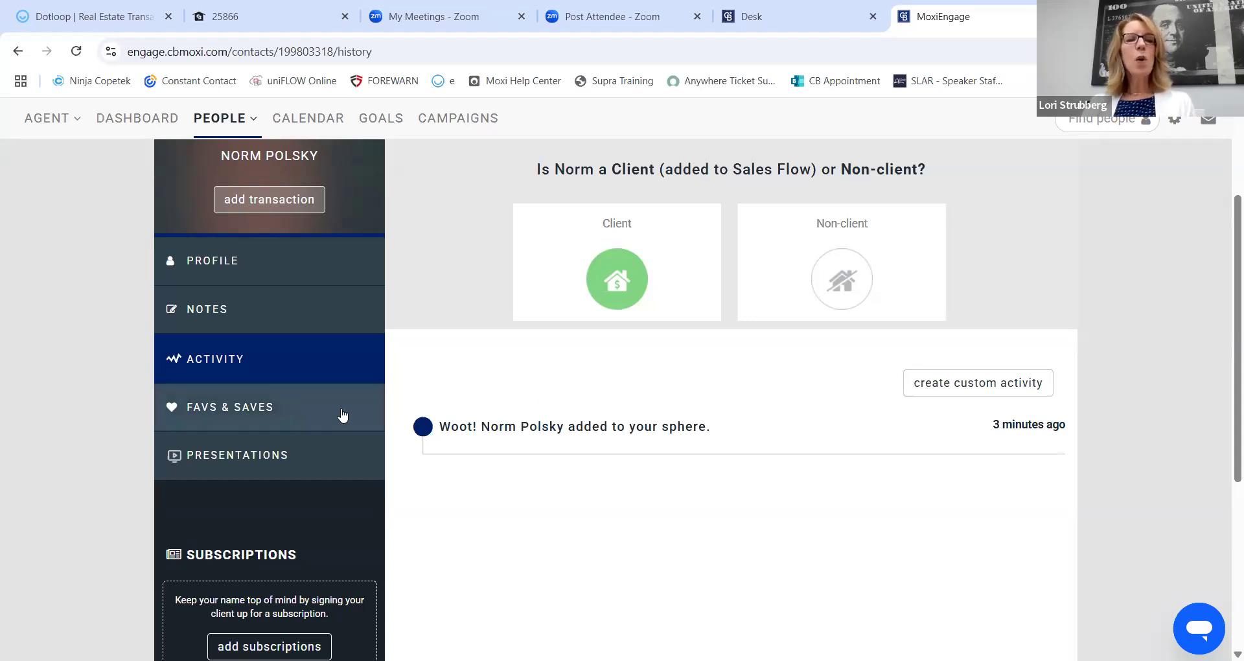
From the contact's Favs & Saves page, start a new saved search.
{"action": "left_click", "coordinate": [212, 414]}
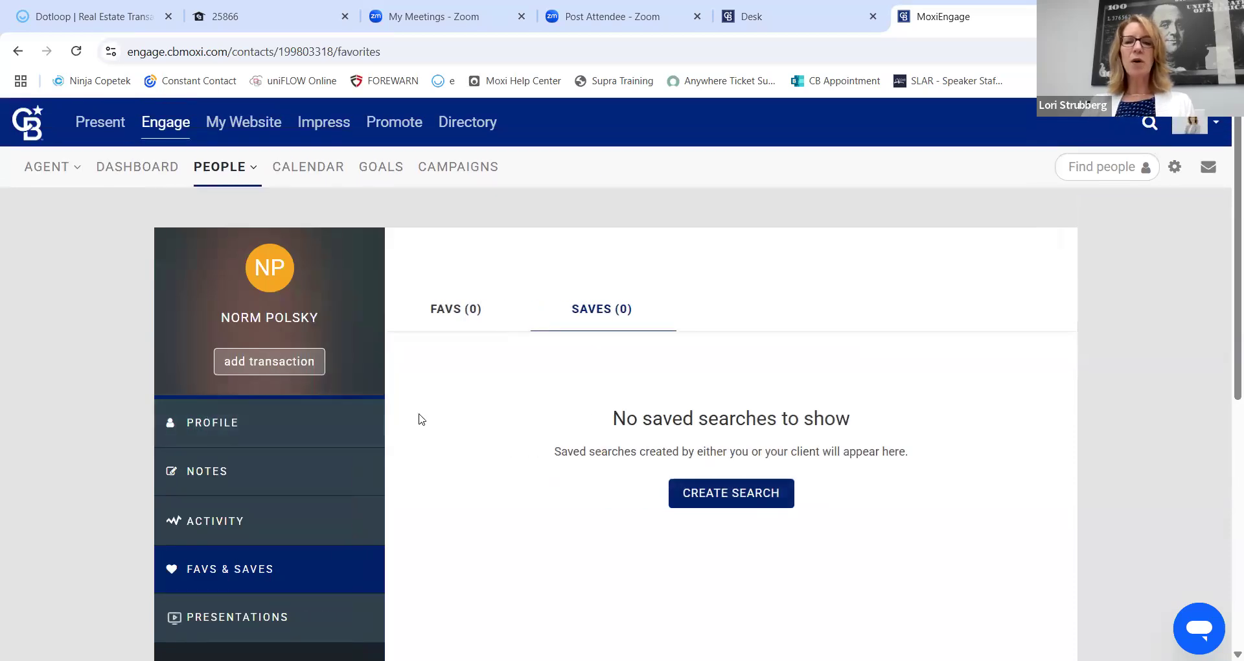
{"action": "scroll", "coordinate": [583, 421], "scroll_direction": "down", "scroll_amount": 1}
{"action": "left_click", "coordinate": [732, 423]}
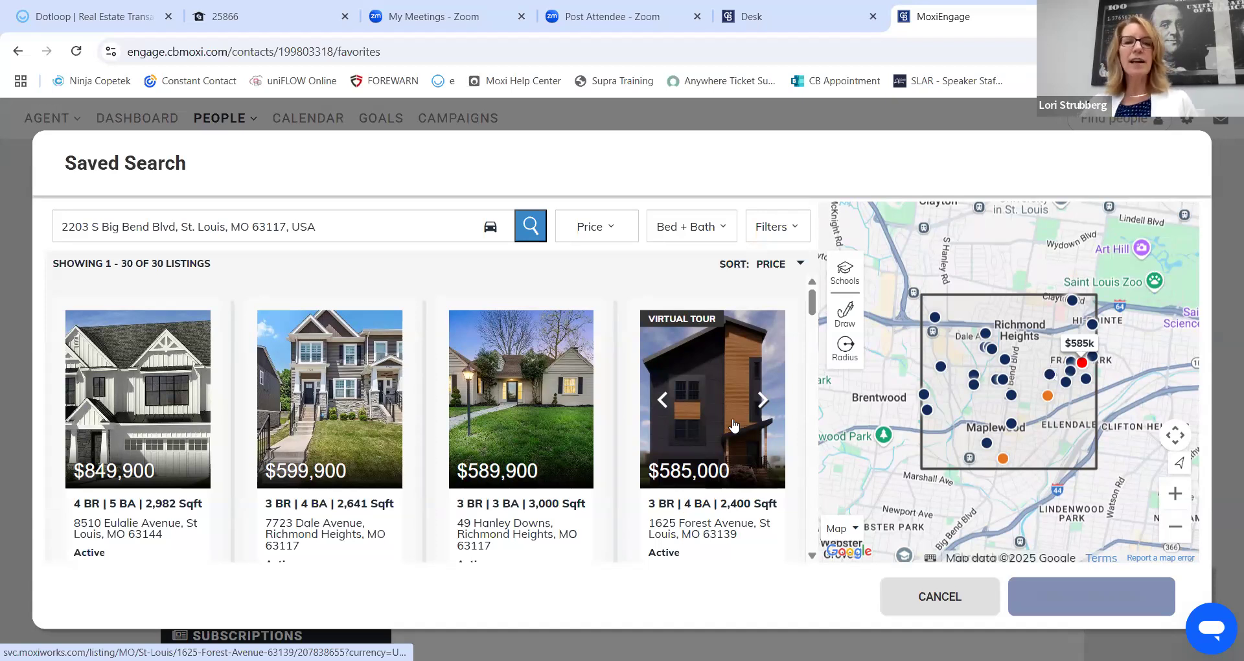
Replace the search location with 63117 St. Louis, MO and rerun it, returning 80 listings.
{"action": "left_click", "coordinate": [229, 228]}
{"action": "type", "text": "6311"}
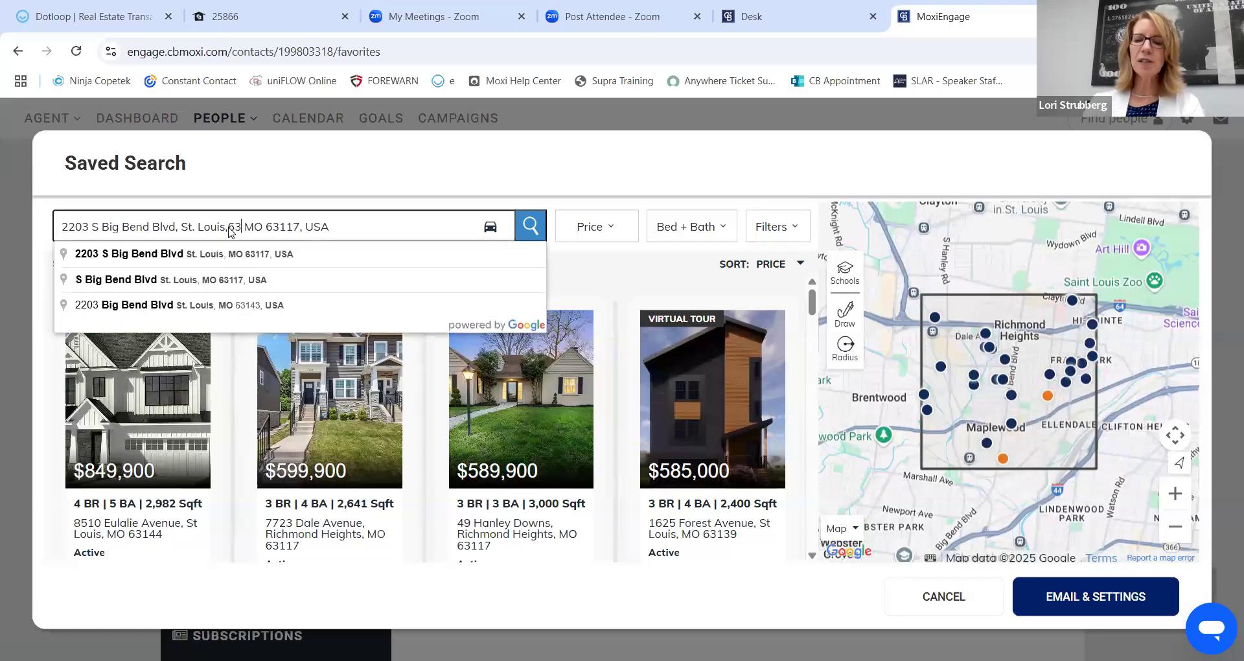
{"action": "type", "text": "7"}
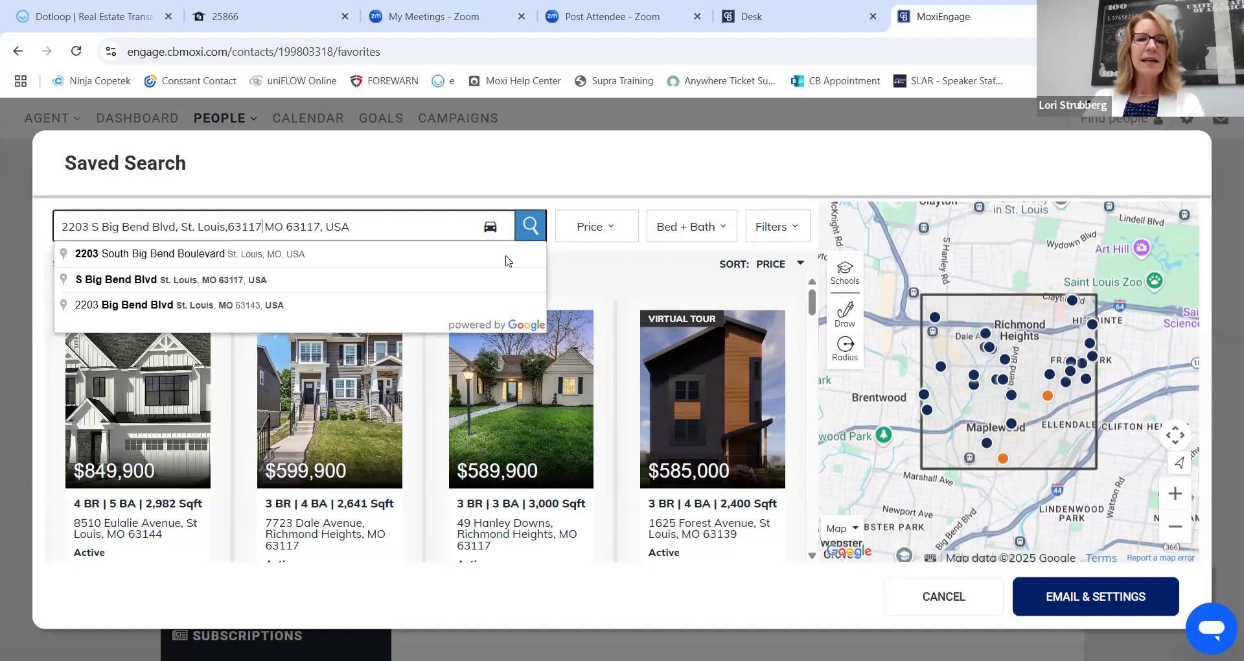
{"action": "left_click_drag", "start_coordinate": [403, 230], "coordinate": [34, 226]}
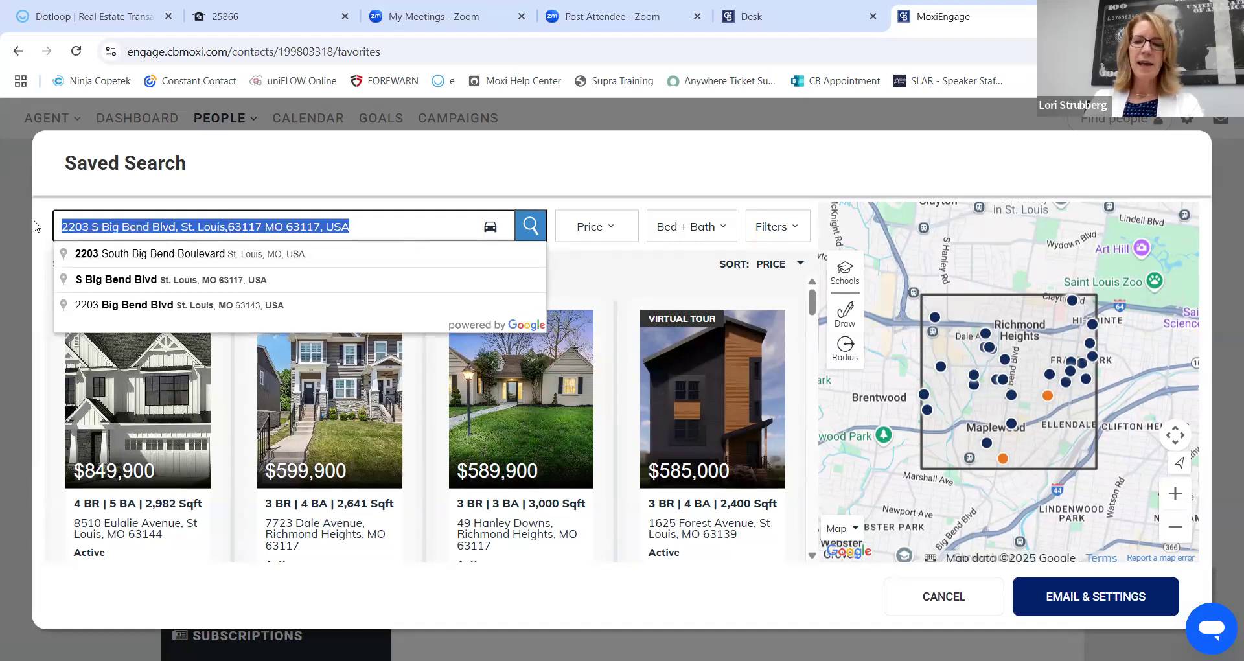
{"action": "type", "text": "63117"}
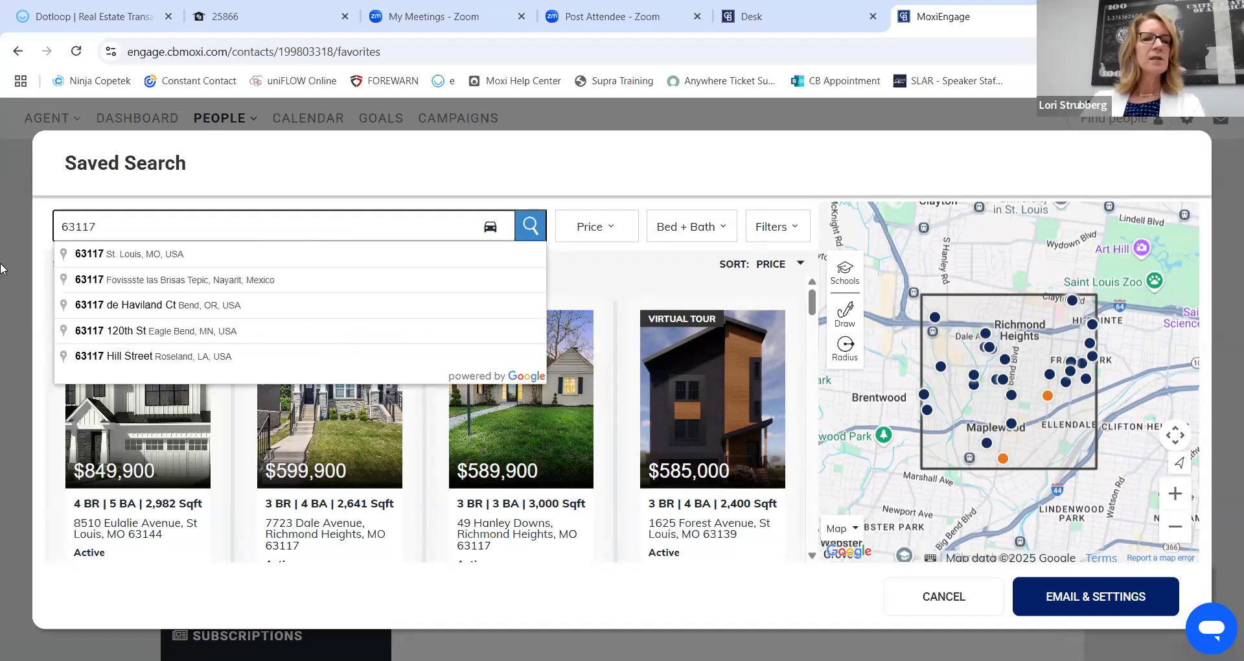
{"action": "left_click", "coordinate": [131, 255]}
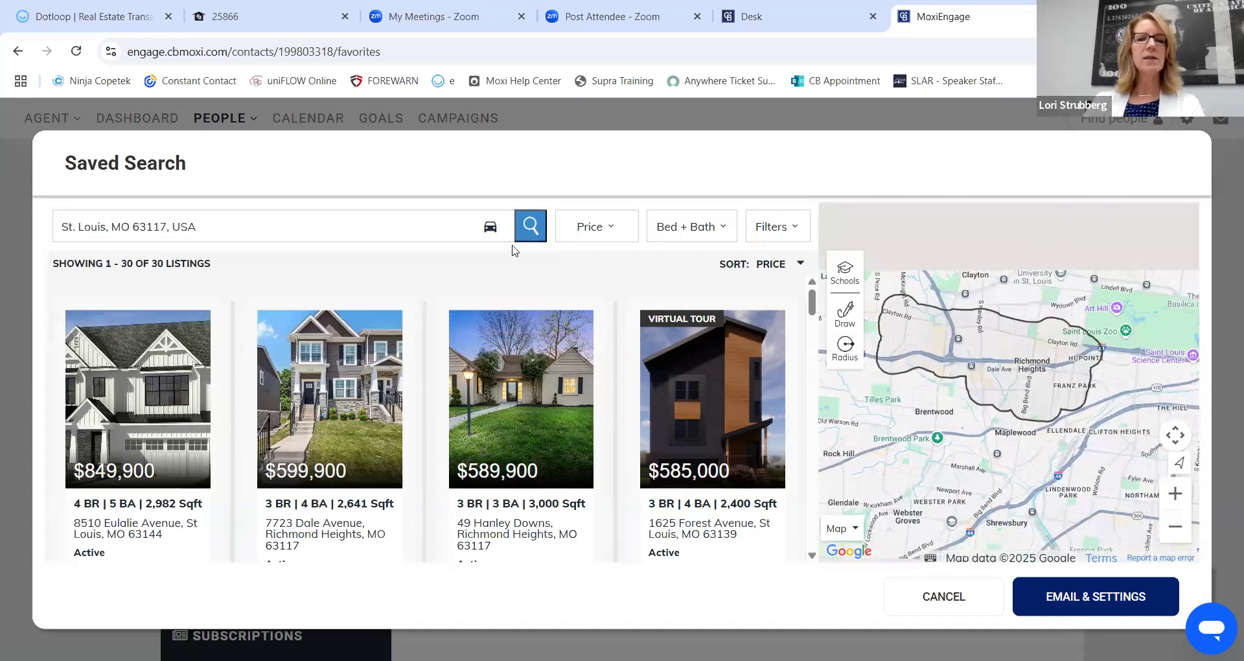
{"action": "left_click", "coordinate": [530, 226]}
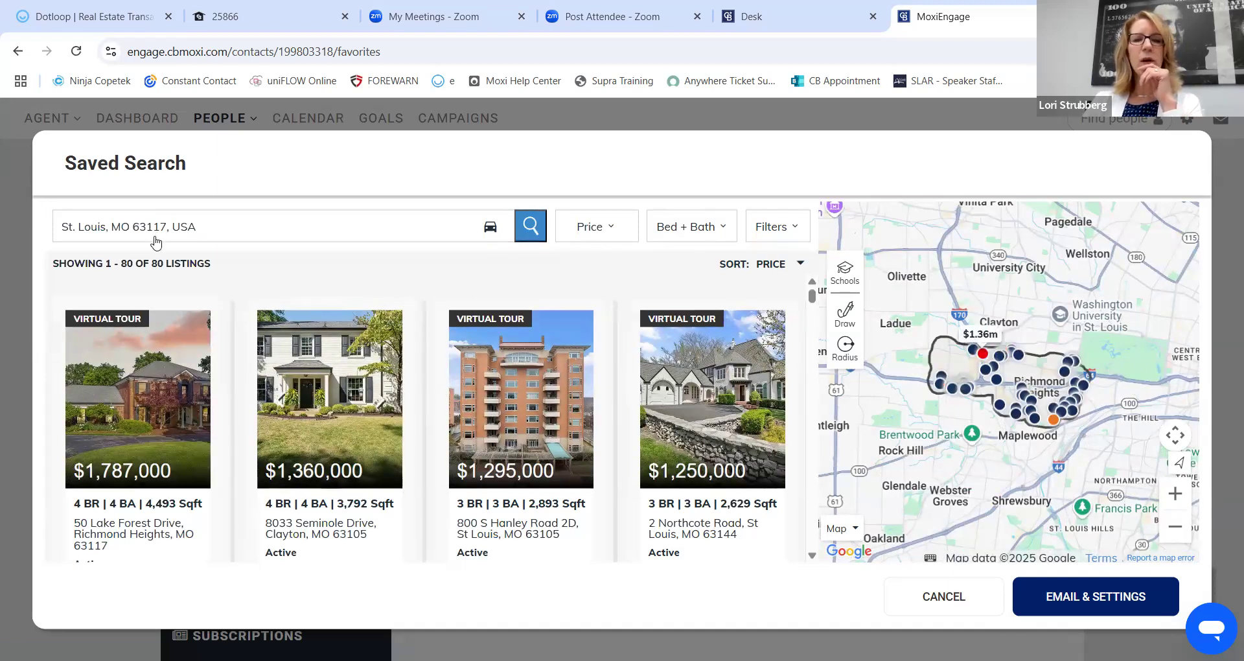
{"action": "scroll", "coordinate": [441, 294], "scroll_direction": "down", "scroll_amount": 1}
{"action": "scroll", "coordinate": [440, 294], "scroll_direction": "down", "scroll_amount": 7}
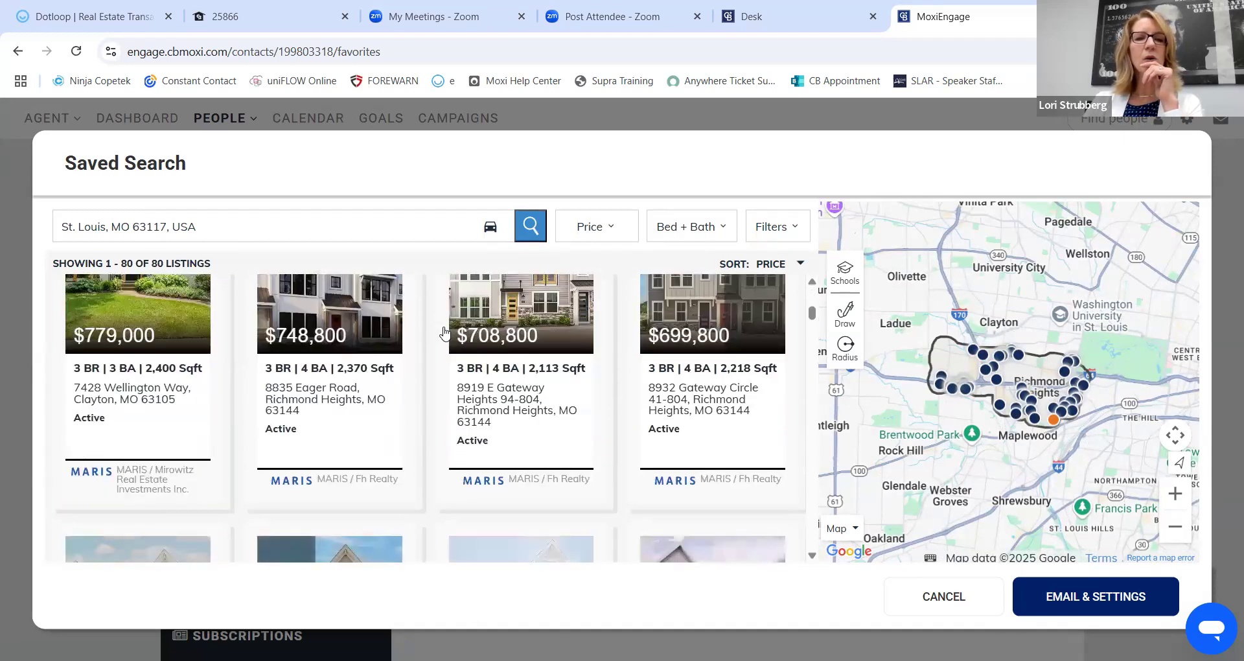
{"action": "scroll", "coordinate": [442, 334], "scroll_direction": "down", "scroll_amount": 10}
Filter the search to a $350,000–$450,000 price range, narrowing it to 8 listings.
{"action": "left_click", "coordinate": [609, 227]}
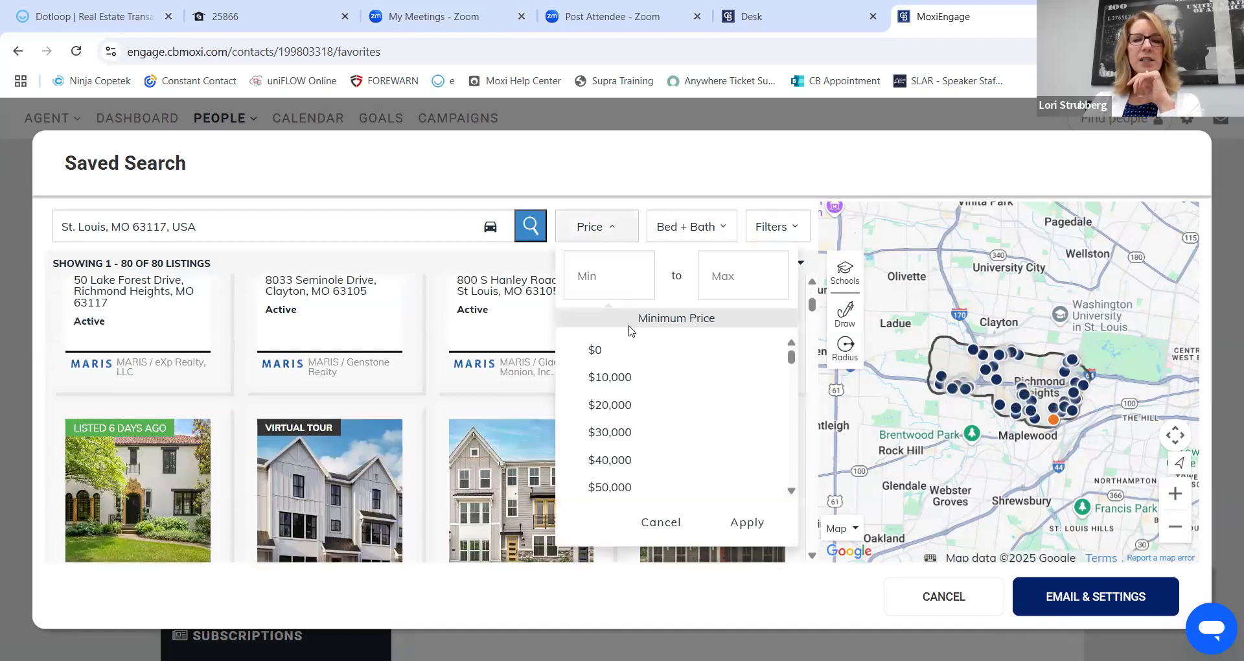
{"action": "left_click", "coordinate": [631, 278]}
{"action": "type", "text": "3500000"}
{"action": "key", "text": "Tab"}
{"action": "type", "text": "450000"}
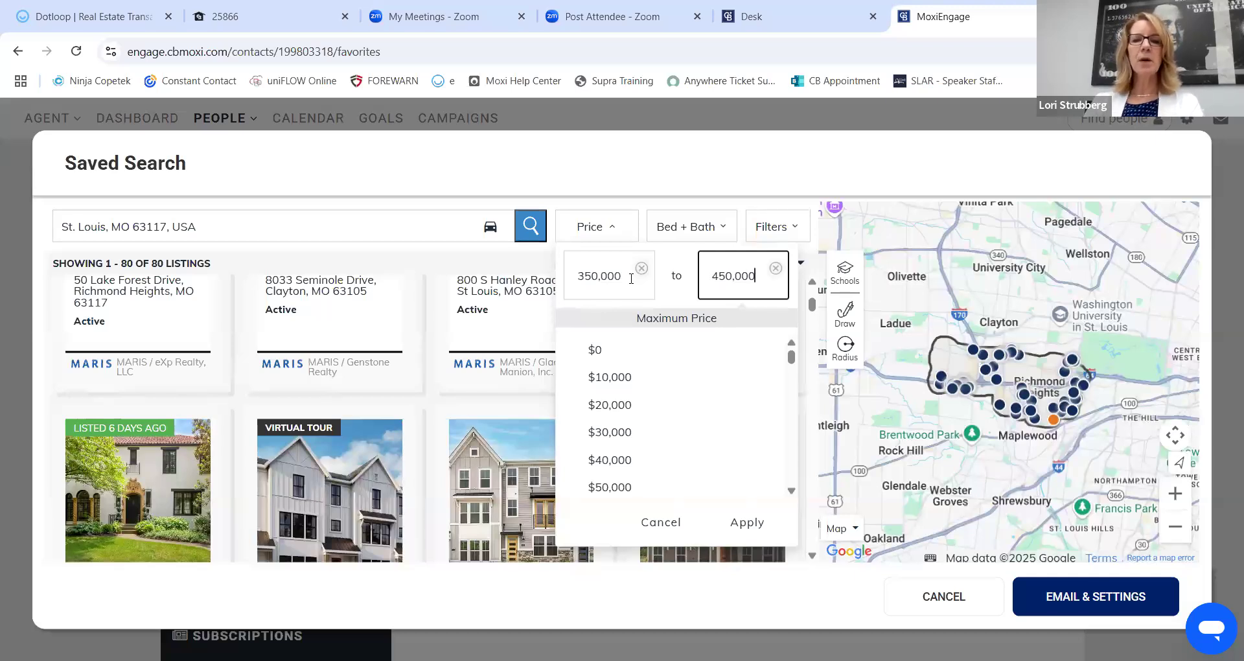
{"action": "left_click", "coordinate": [531, 231]}
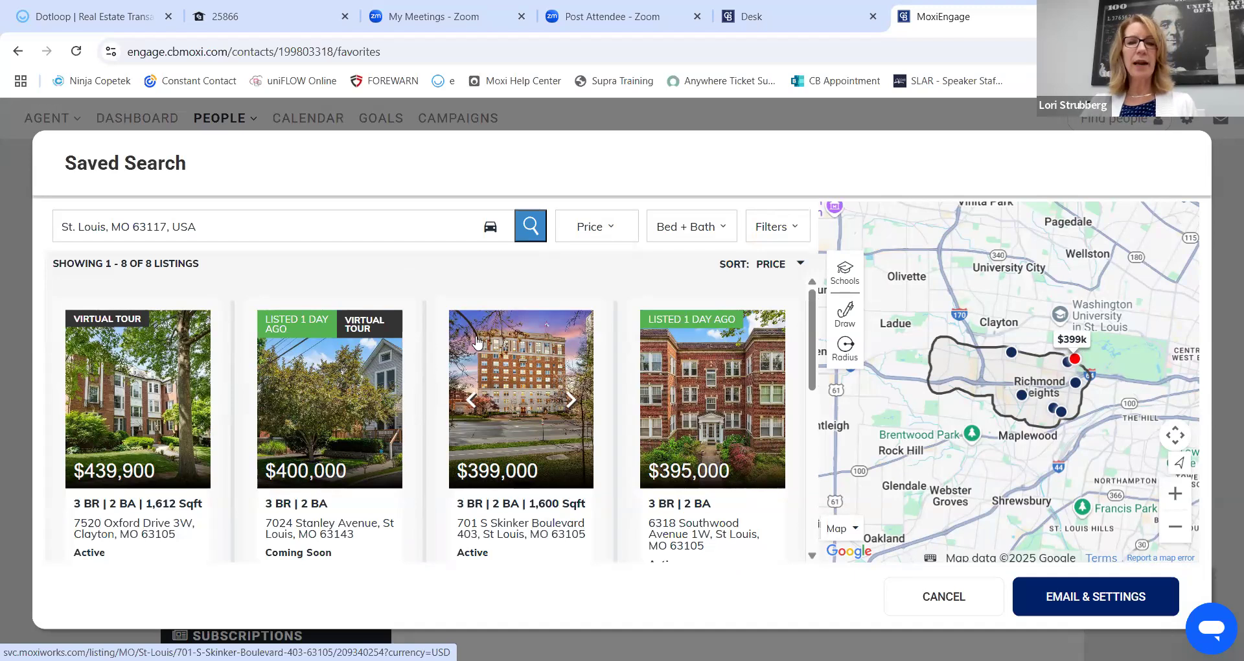
{"action": "scroll", "coordinate": [381, 378], "scroll_direction": "down", "scroll_amount": 1}
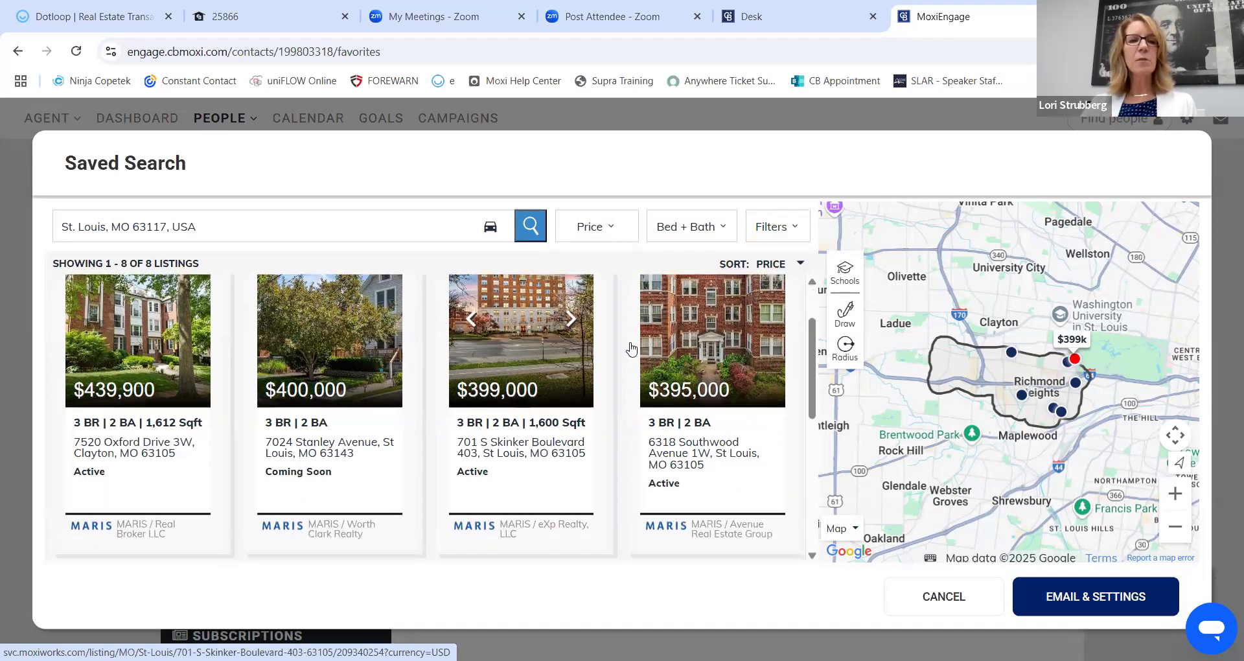
{"action": "scroll", "coordinate": [525, 388], "scroll_direction": "down", "scroll_amount": 3}
{"action": "scroll", "coordinate": [525, 398], "scroll_direction": "down", "scroll_amount": 2}
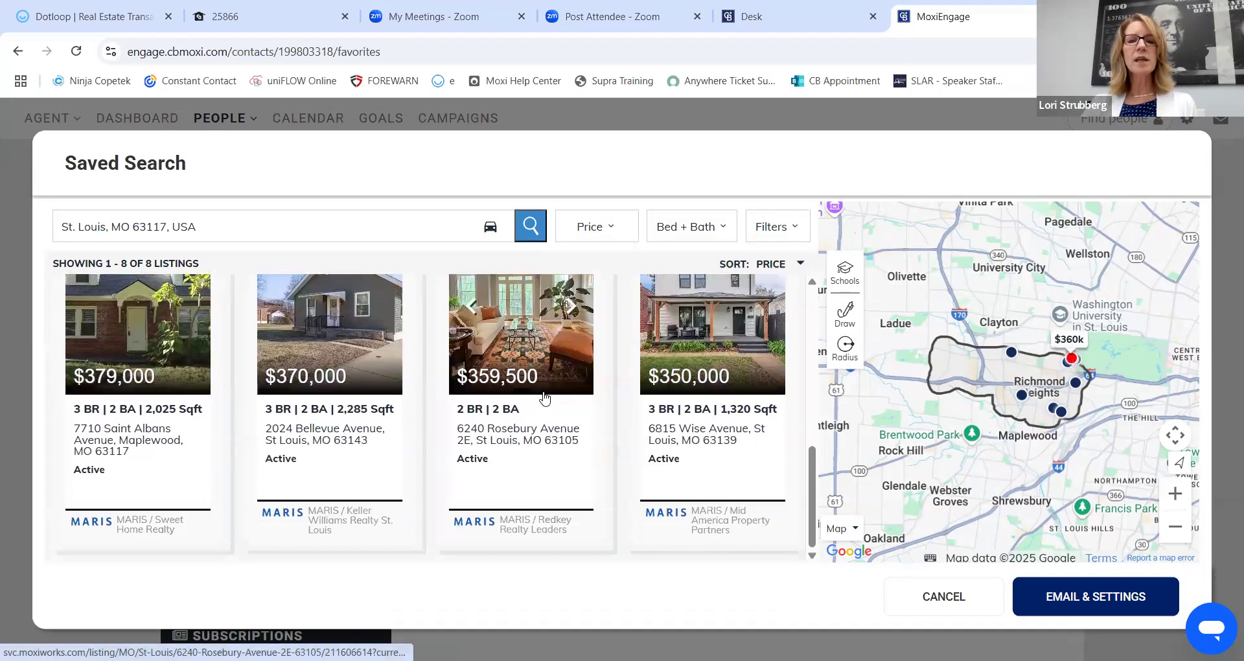
{"action": "scroll", "coordinate": [525, 399], "scroll_direction": "up", "scroll_amount": 6}
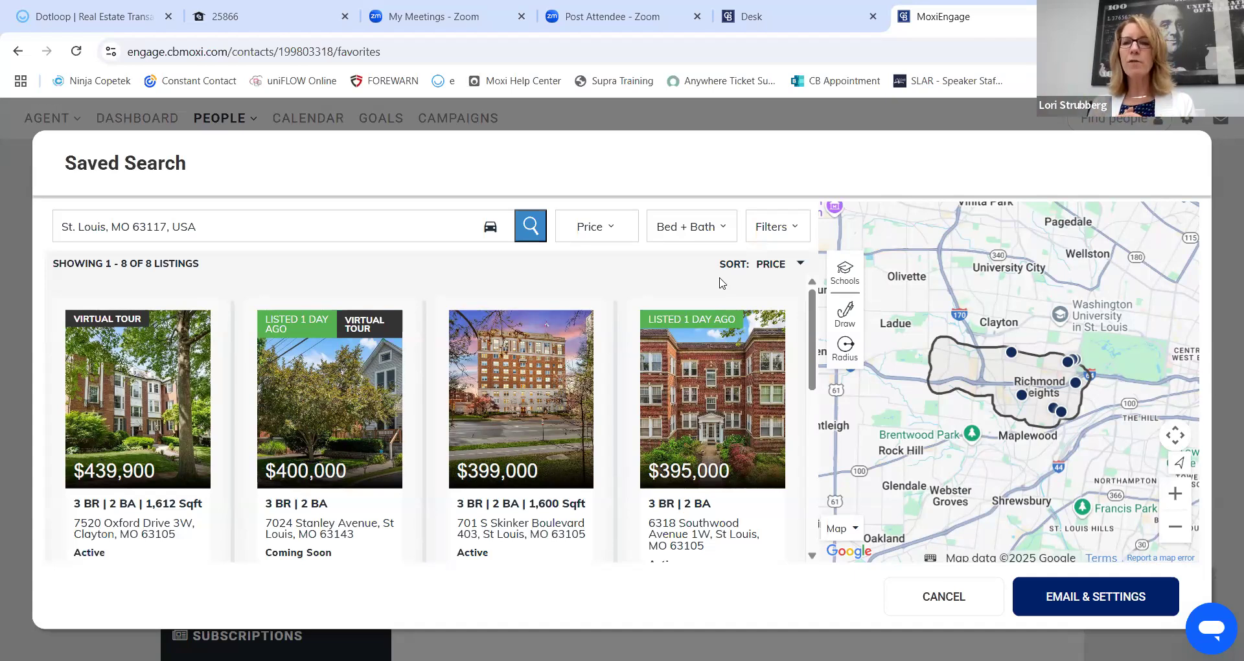
In Email & Settings, rename the saved search to 'Selling in 2025'.
{"action": "left_click", "coordinate": [1094, 598]}
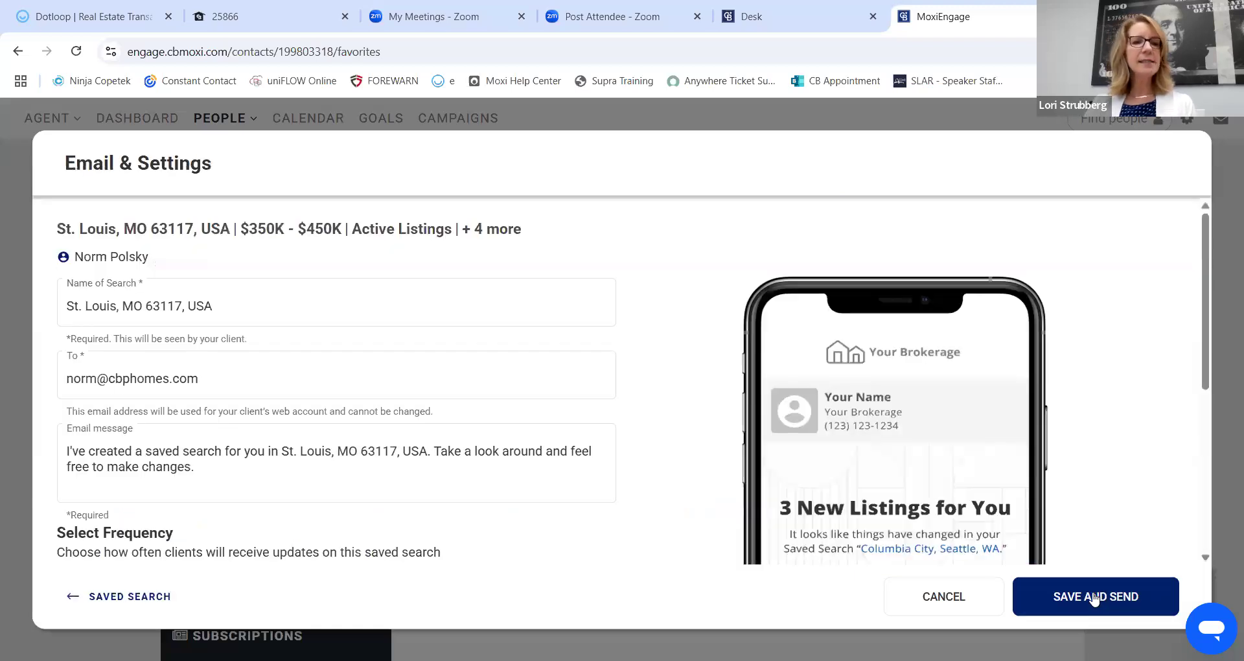
{"action": "left_click", "coordinate": [535, 377]}
{"action": "left_click", "coordinate": [200, 304]}
{"action": "key", "text": "shift+Tab"}
{"action": "key", "text": "End"}
{"action": "left_click_drag", "start_coordinate": [218, 305], "coordinate": [69, 306]}
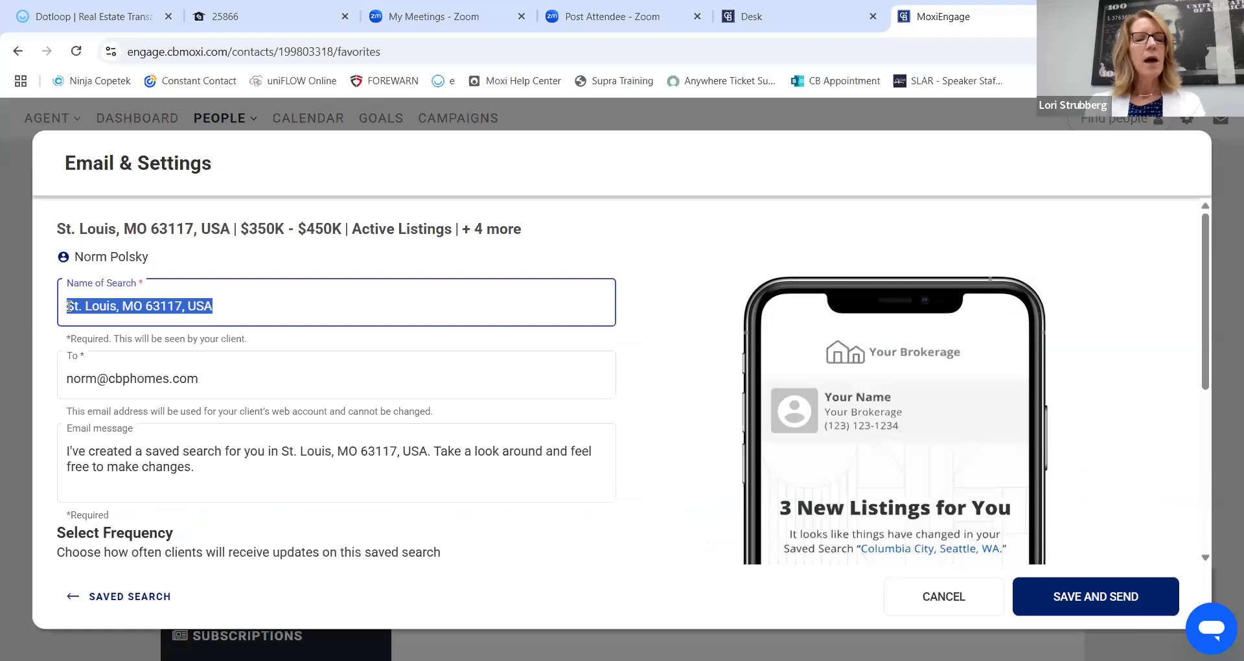
{"action": "type", "text": "Selli"}
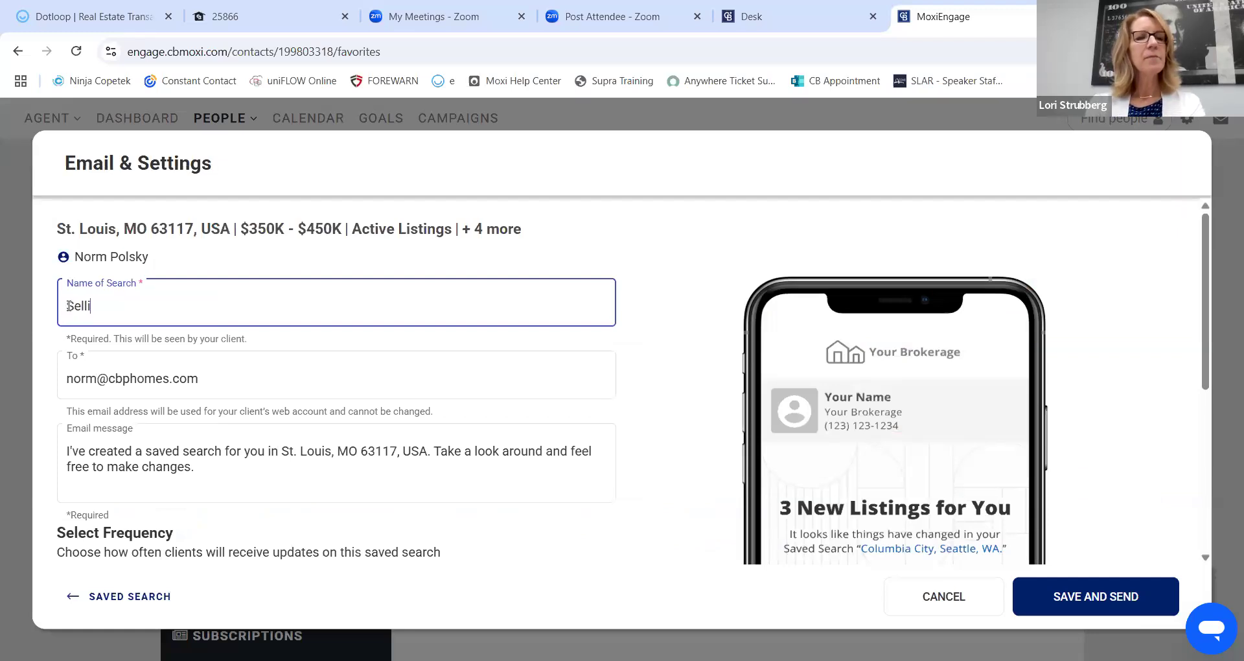
{"action": "type", "text": "ng in 2025"}
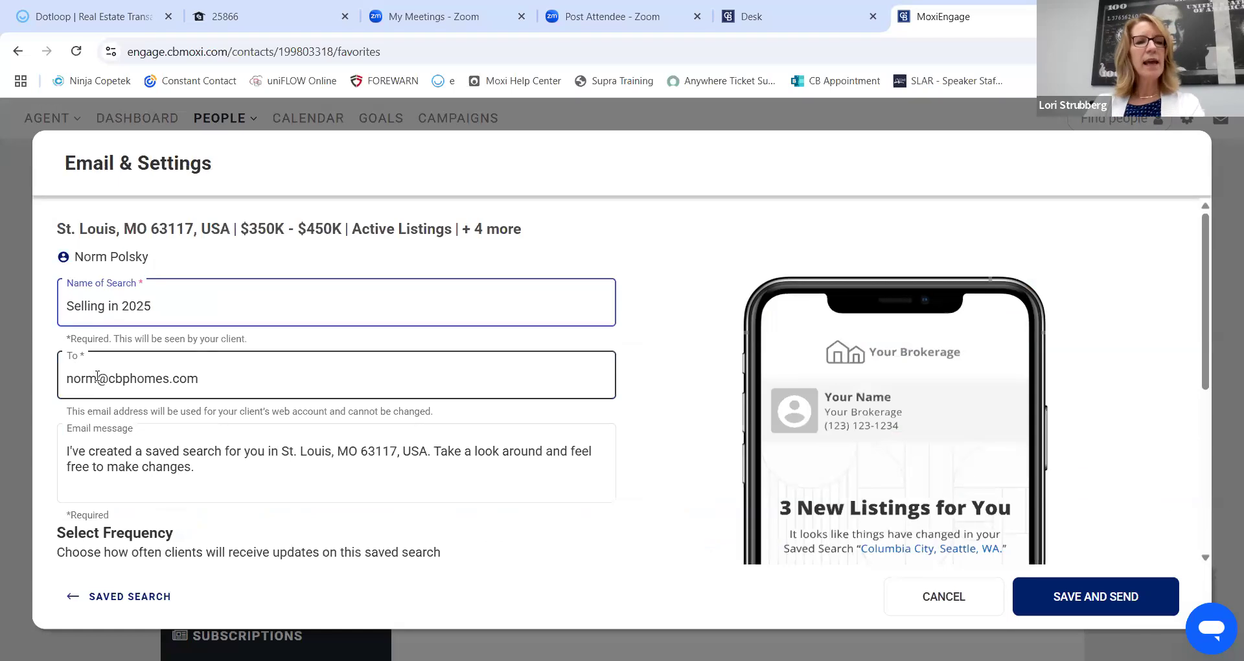
{"action": "scroll", "coordinate": [218, 373], "scroll_direction": "down", "scroll_amount": 1}
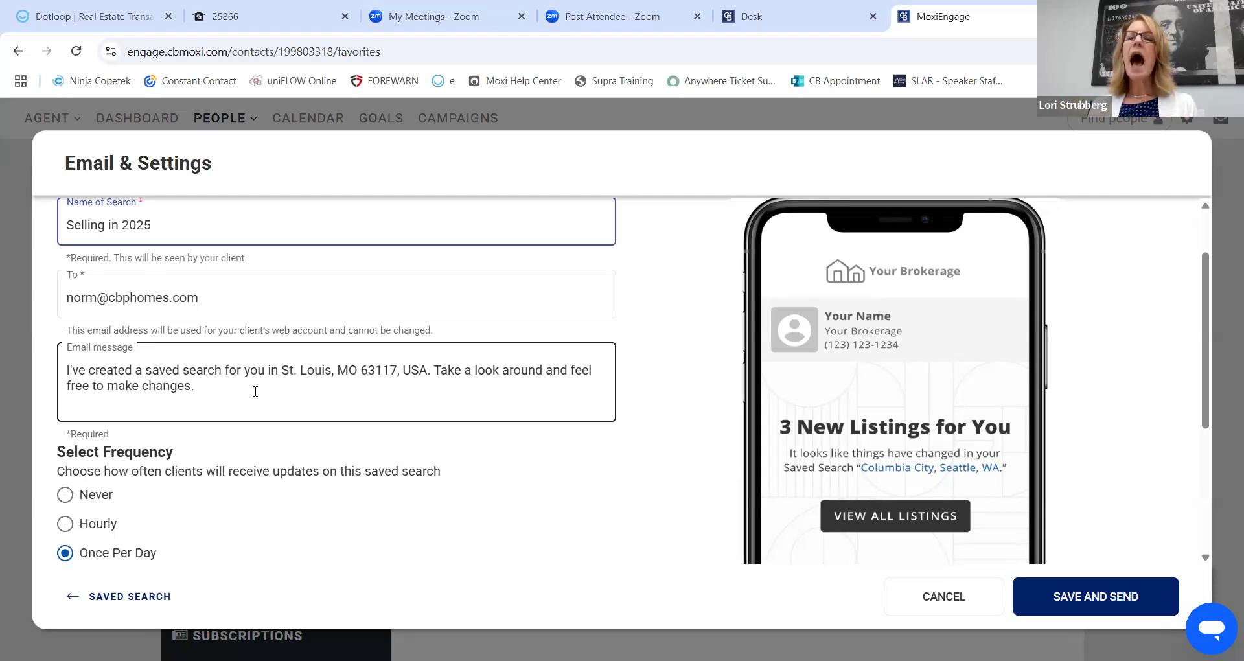
Append a caution that filters could eliminate good Comparables, ending 'Less can be more'.
{"action": "left_click", "coordinate": [255, 390]}
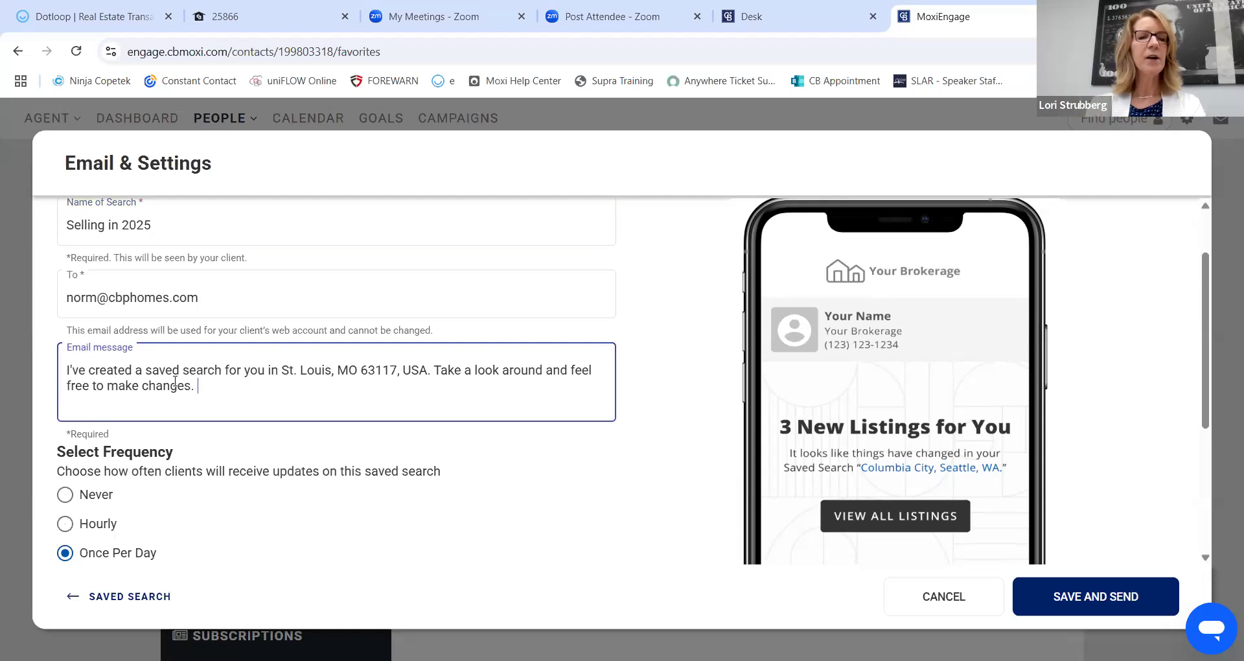
{"action": "type", "text": "Be carel"}
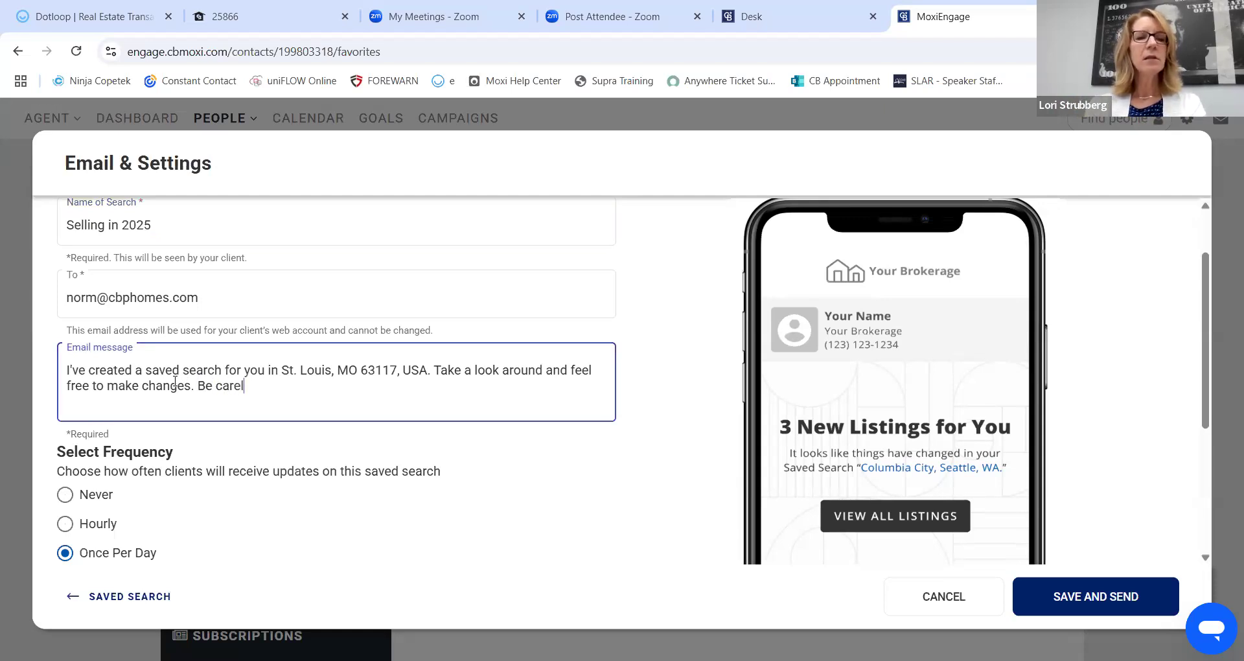
{"action": "key", "text": "BackSpace"}
{"action": "type", "text": "ful about t"}
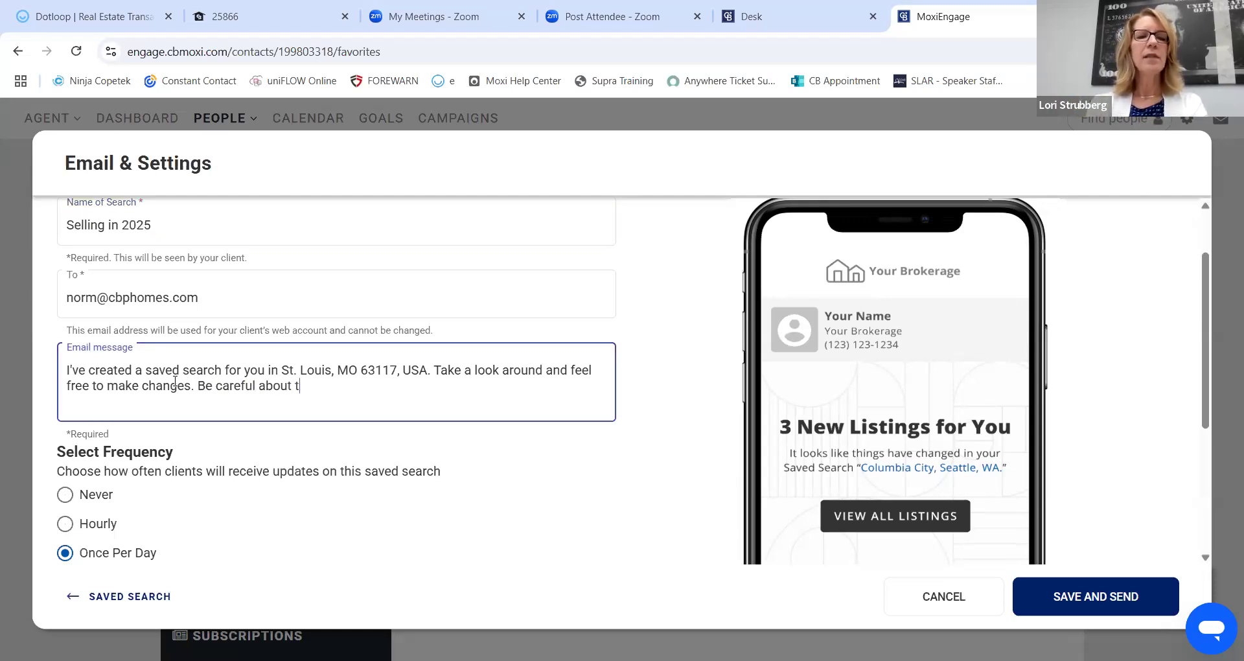
{"action": "type", "text": "he selection "}
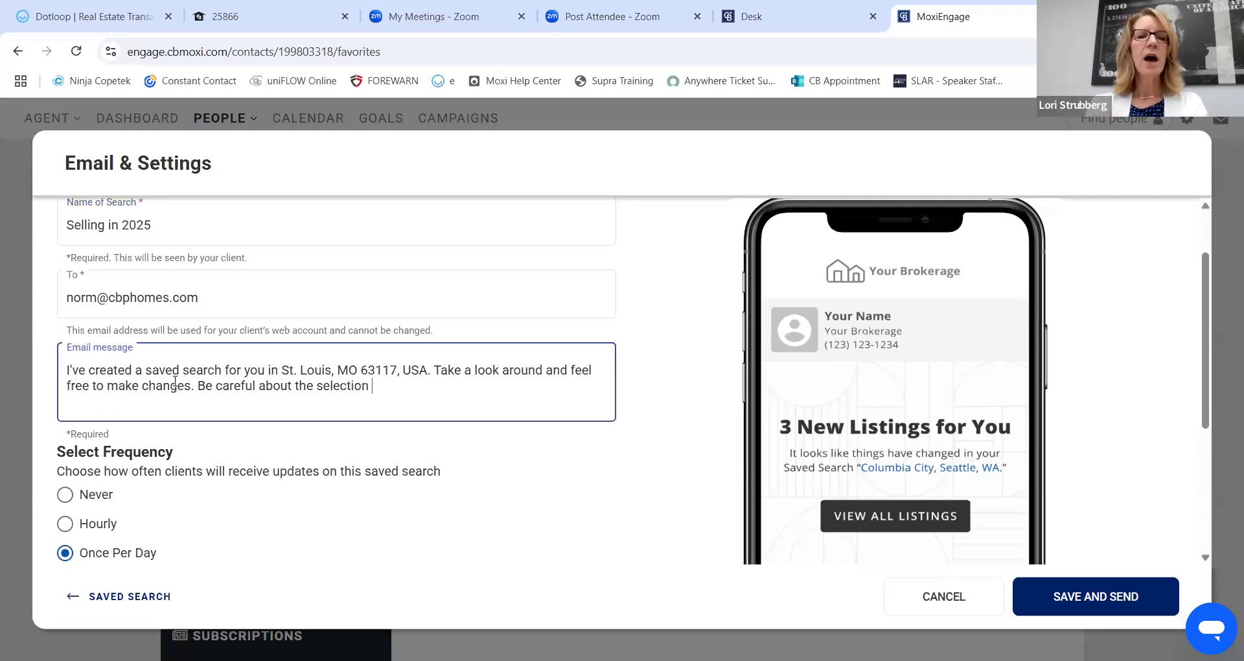
{"action": "type", "text": "of filters "}
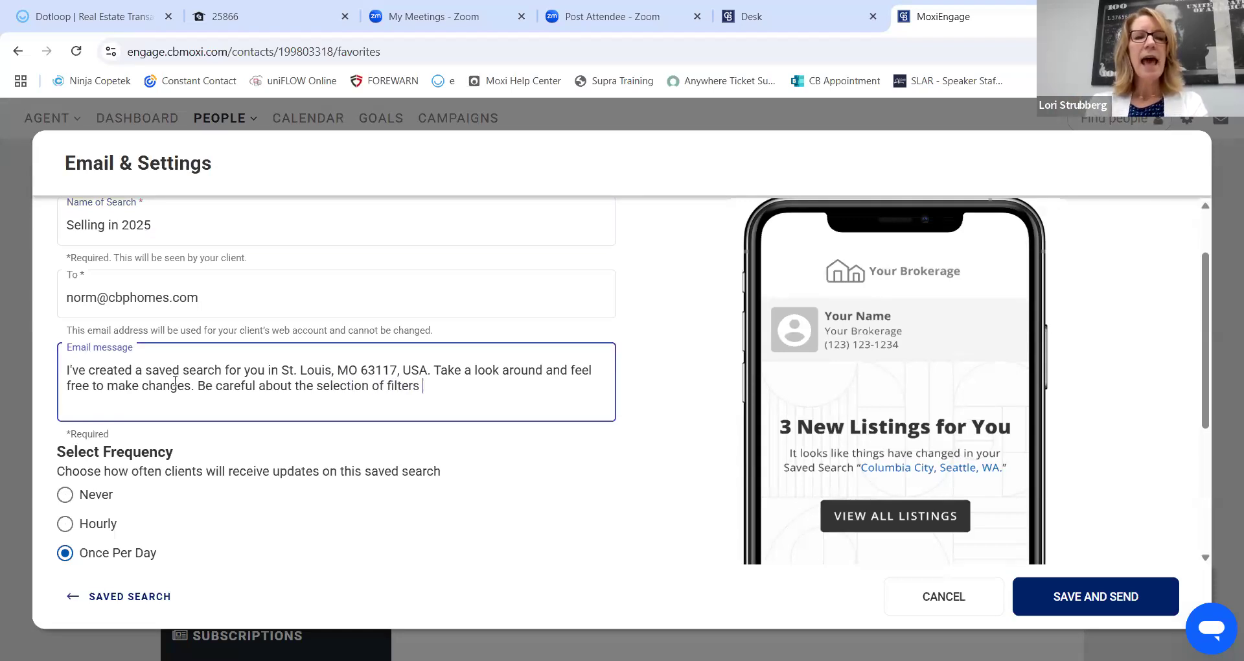
{"action": "type", "text": "as it could "}
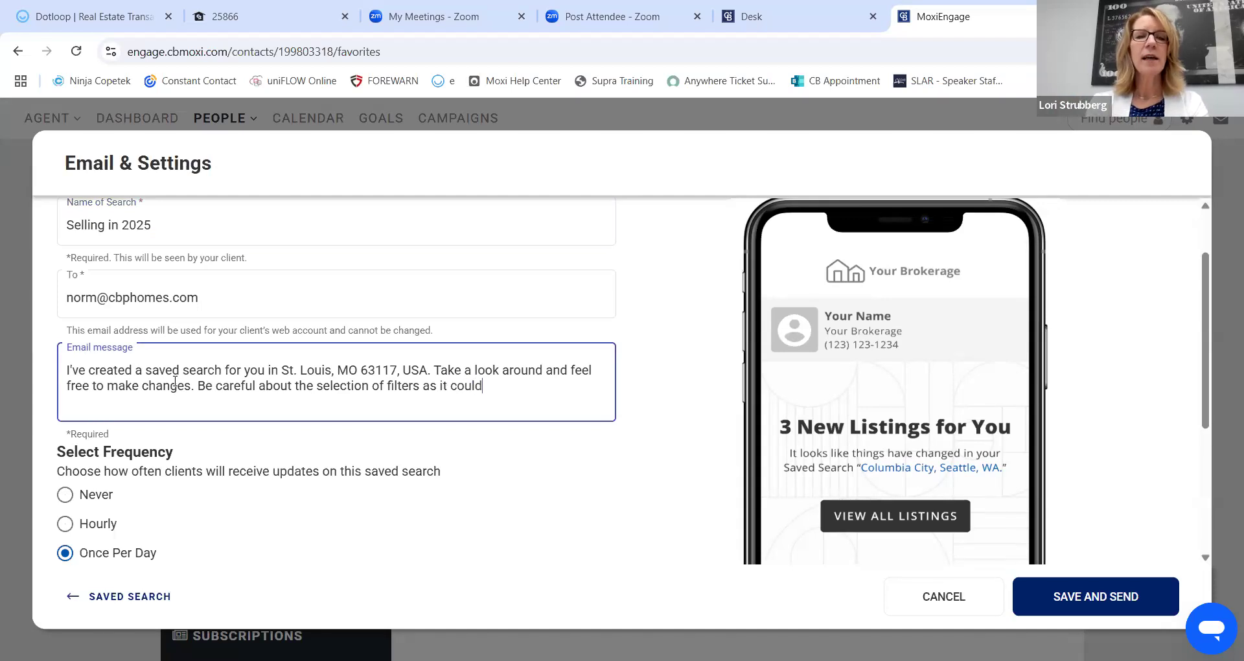
{"action": "type", "text": "elim"}
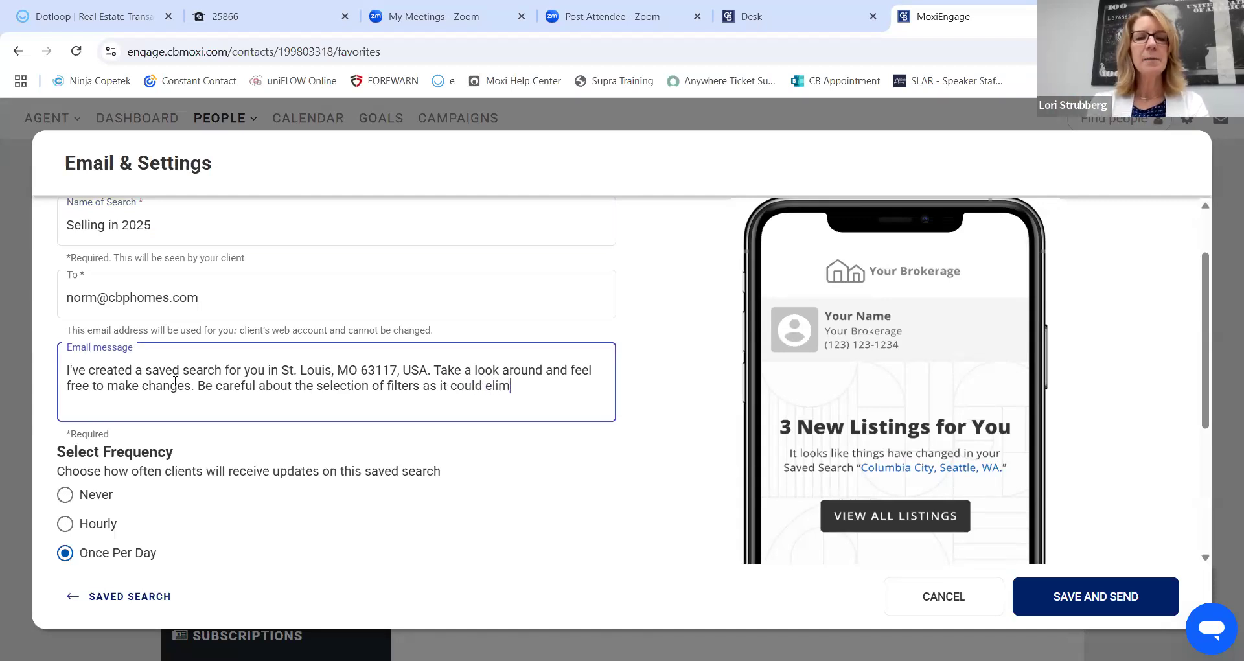
{"action": "type", "text": "inate some t"}
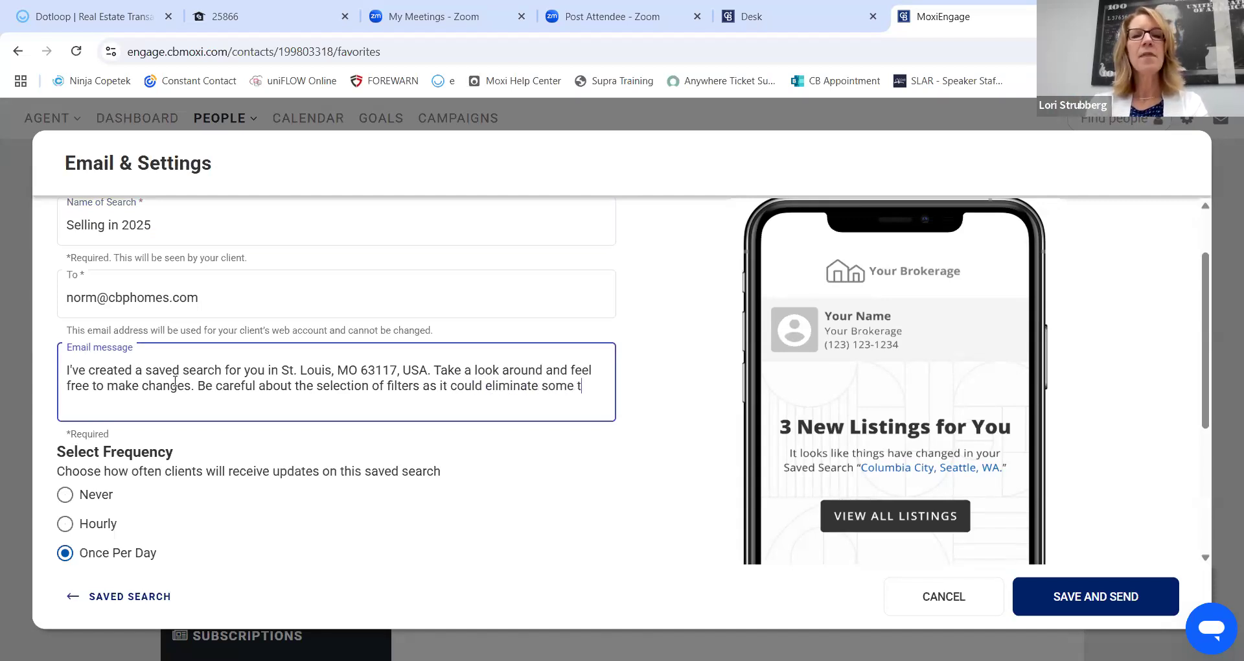
{"action": "type", "text": "hat coul"}
{"action": "type", "text": "d be poten"}
{"action": "type", "text": "tially"}
{"action": "key", "text": "BackSpace"}
{"action": "key", "text": "BackSpace"}
{"action": "key", "text": "BackSpace"}
{"action": "key", "text": "BackSpace"}
{"action": "type", "text": "al good Comparables. Less can be more."}
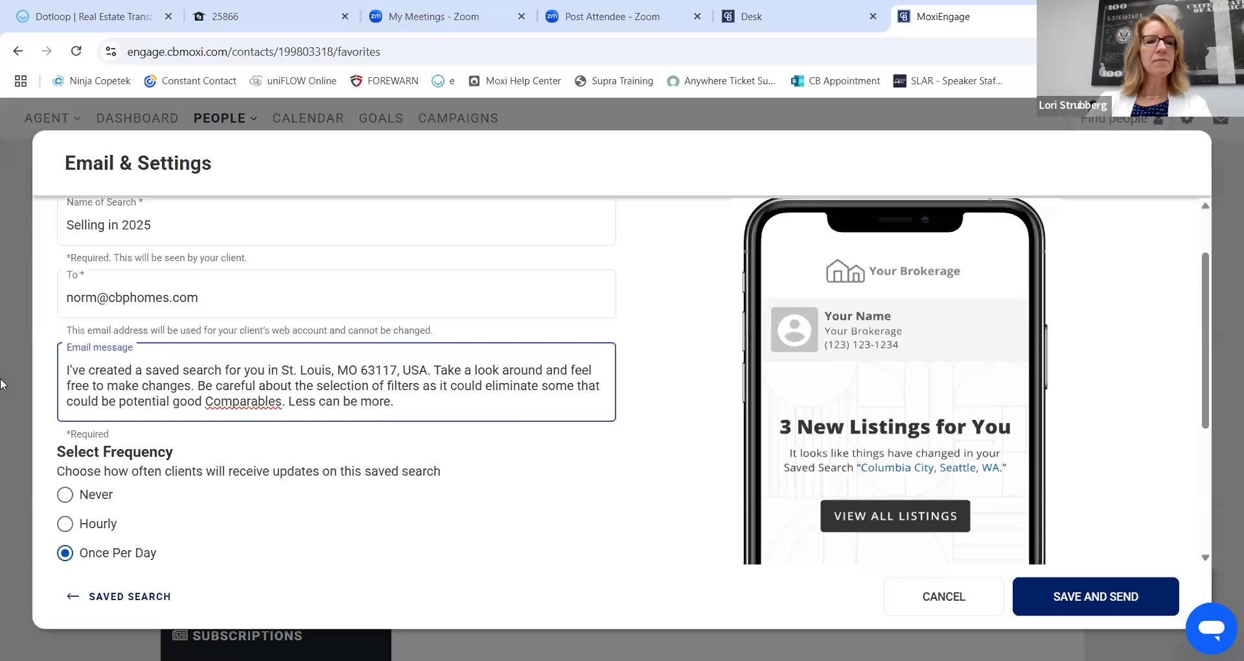
{"action": "left_click", "coordinate": [242, 402]}
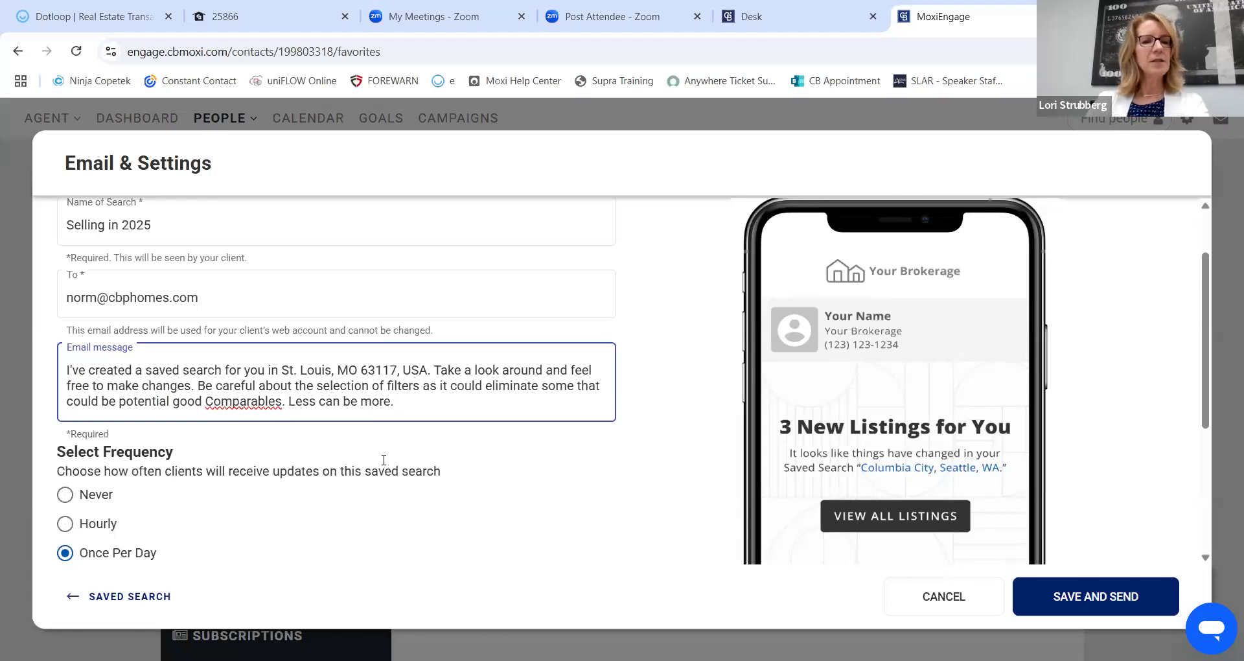
Enable 'Send No New Listings email when there are zero update' for the saved search.
{"action": "scroll", "coordinate": [194, 453], "scroll_direction": "down", "scroll_amount": 1}
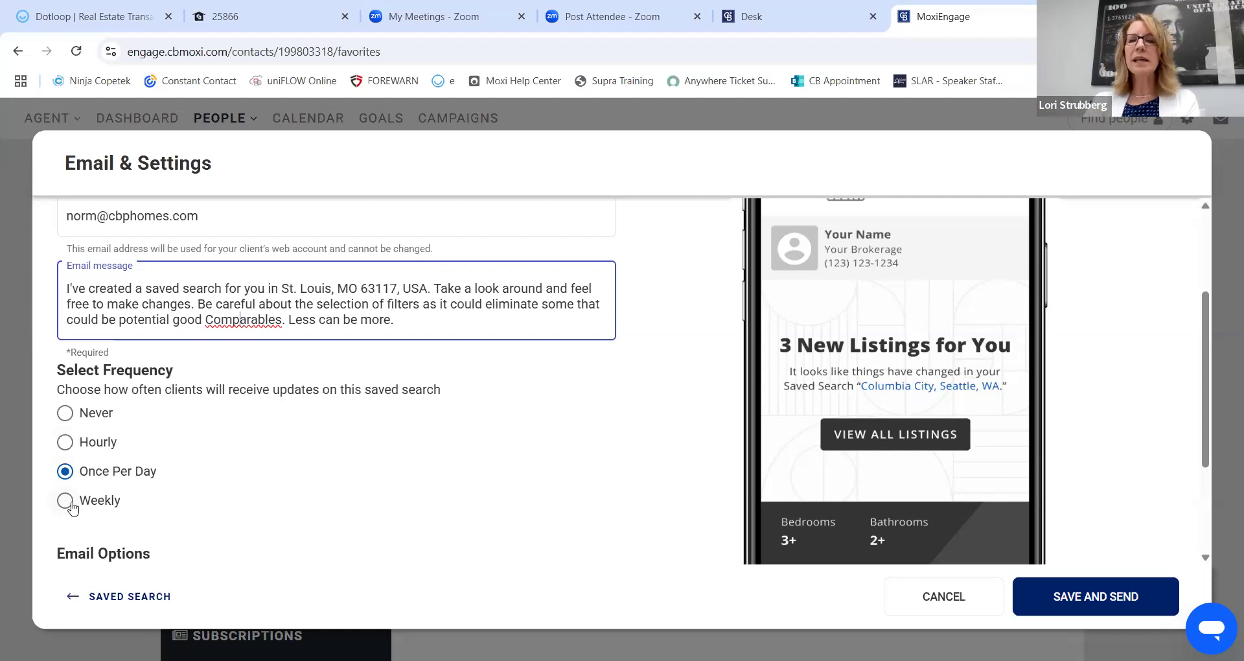
{"action": "scroll", "coordinate": [397, 314], "scroll_direction": "down", "scroll_amount": 2}
{"action": "scroll", "coordinate": [397, 315], "scroll_direction": "down", "scroll_amount": 1}
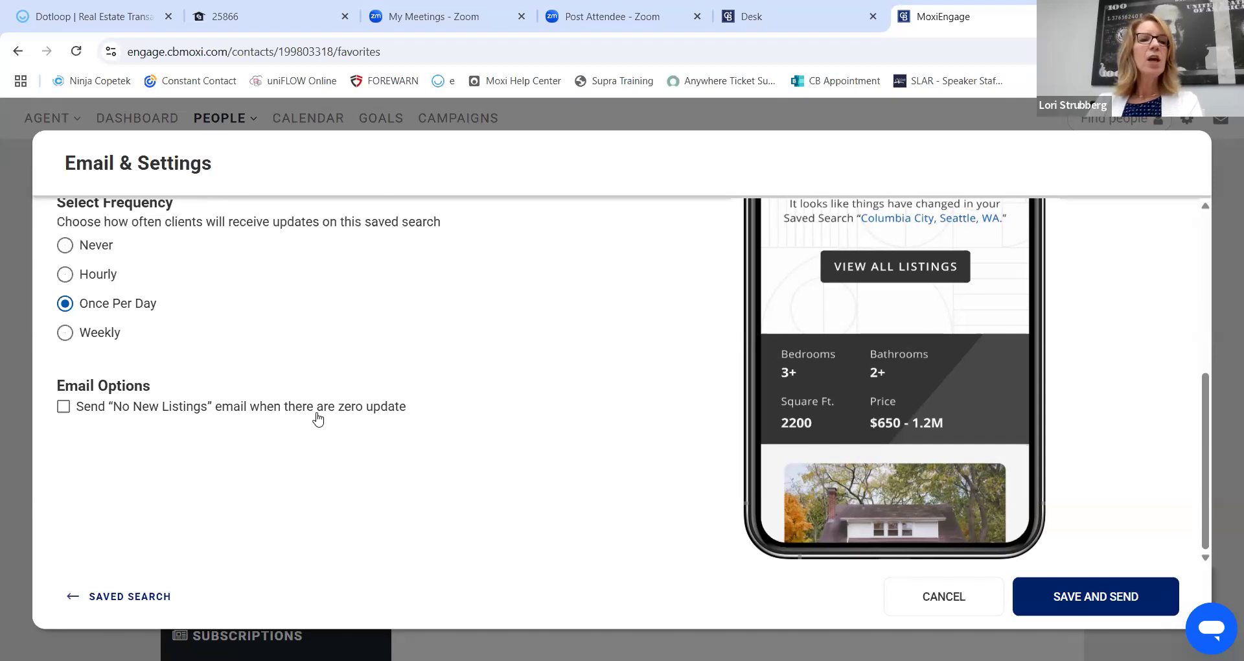
{"action": "left_click", "coordinate": [63, 407]}
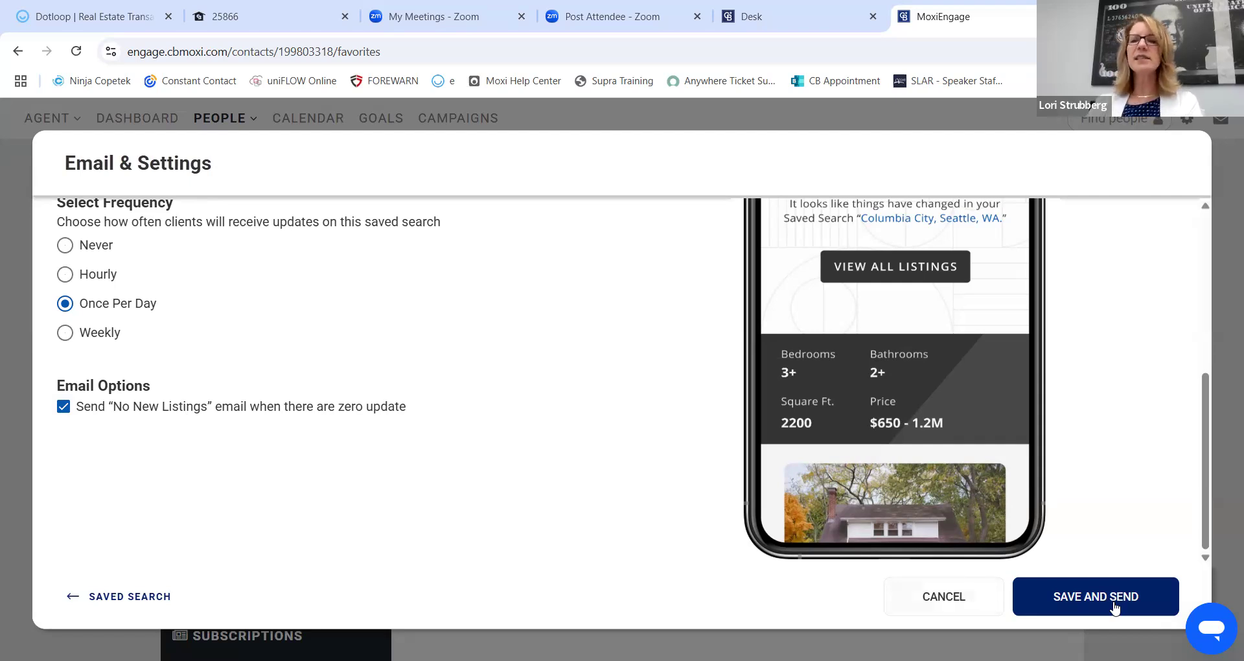
Cancel the 'Selling in 2025' email settings unsent and view the contact's Presentations section.
{"action": "left_click", "coordinate": [943, 598]}
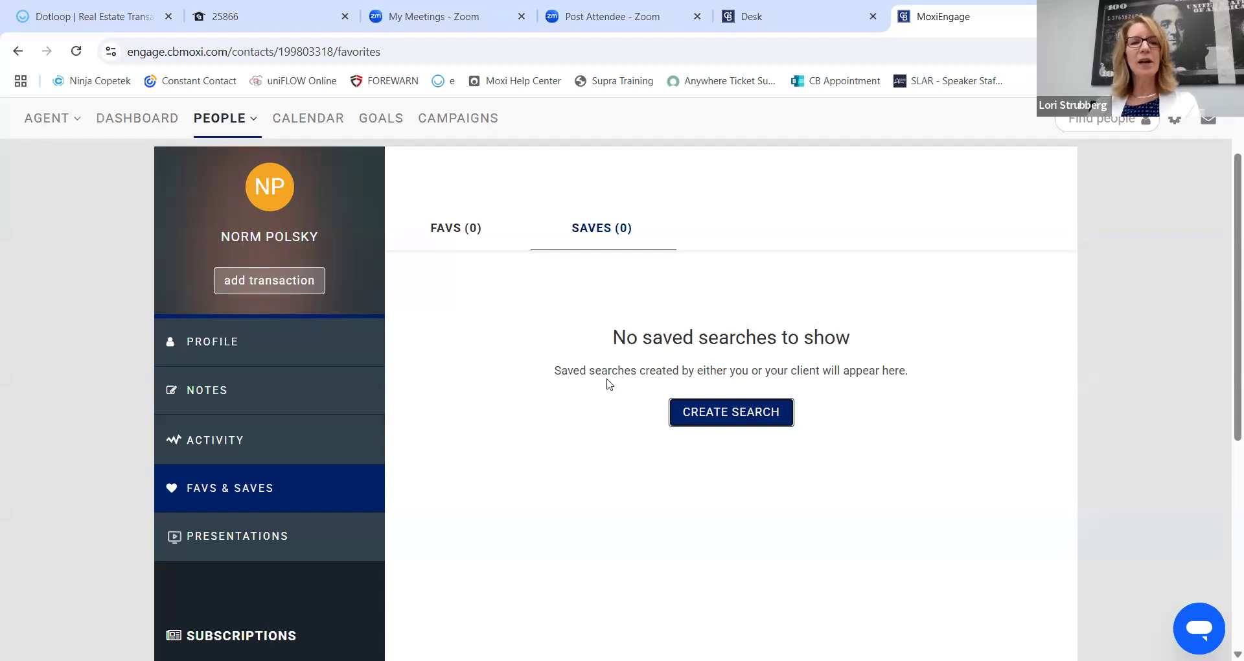
{"action": "scroll", "coordinate": [602, 379], "scroll_direction": "down", "scroll_amount": 2}
{"action": "scroll", "coordinate": [336, 385], "scroll_direction": "down", "scroll_amount": 1}
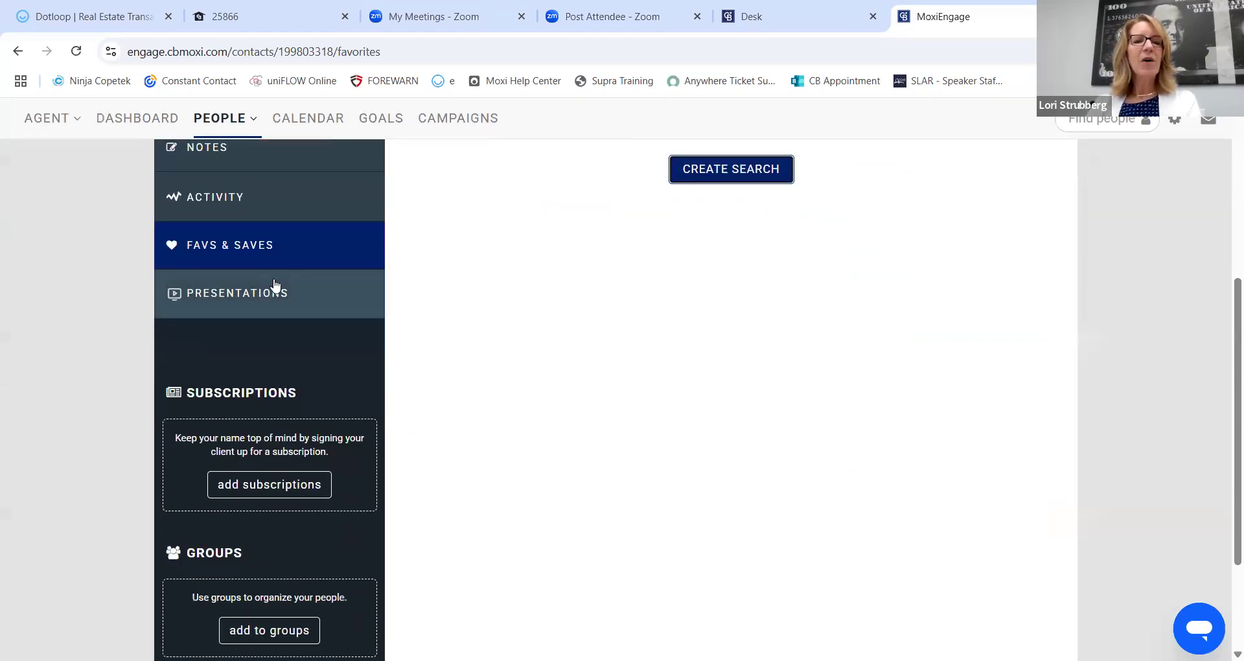
{"action": "left_click", "coordinate": [236, 297]}
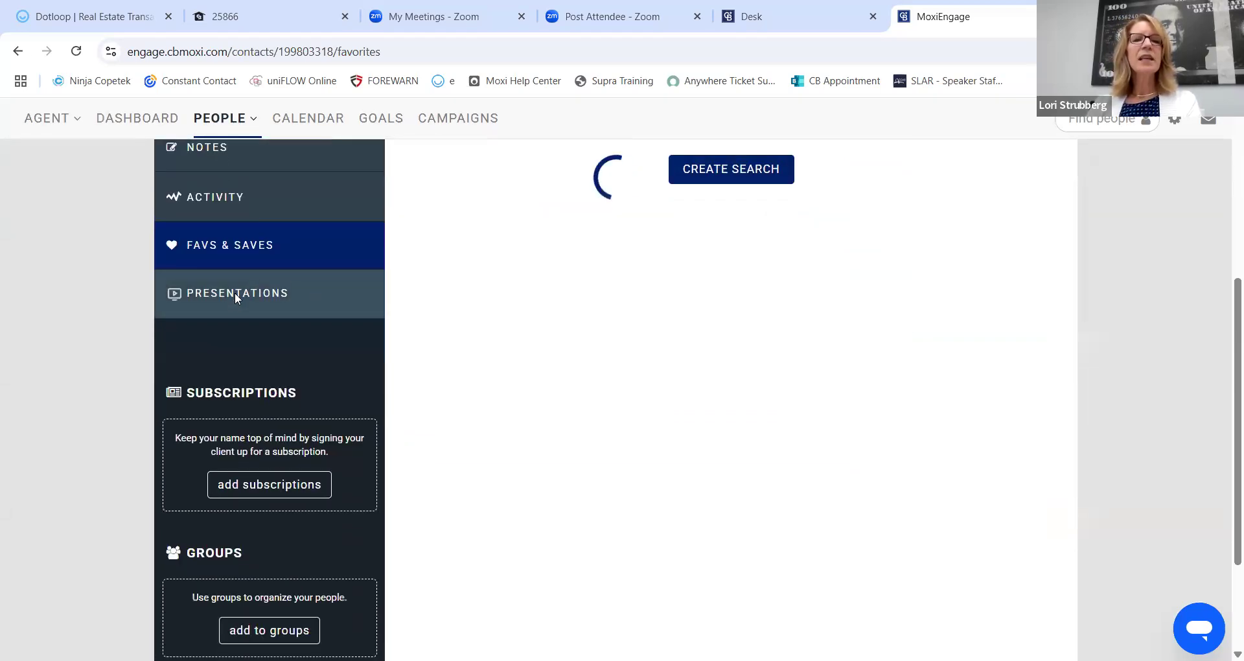
{"action": "scroll", "coordinate": [514, 319], "scroll_direction": "down", "scroll_amount": 2}
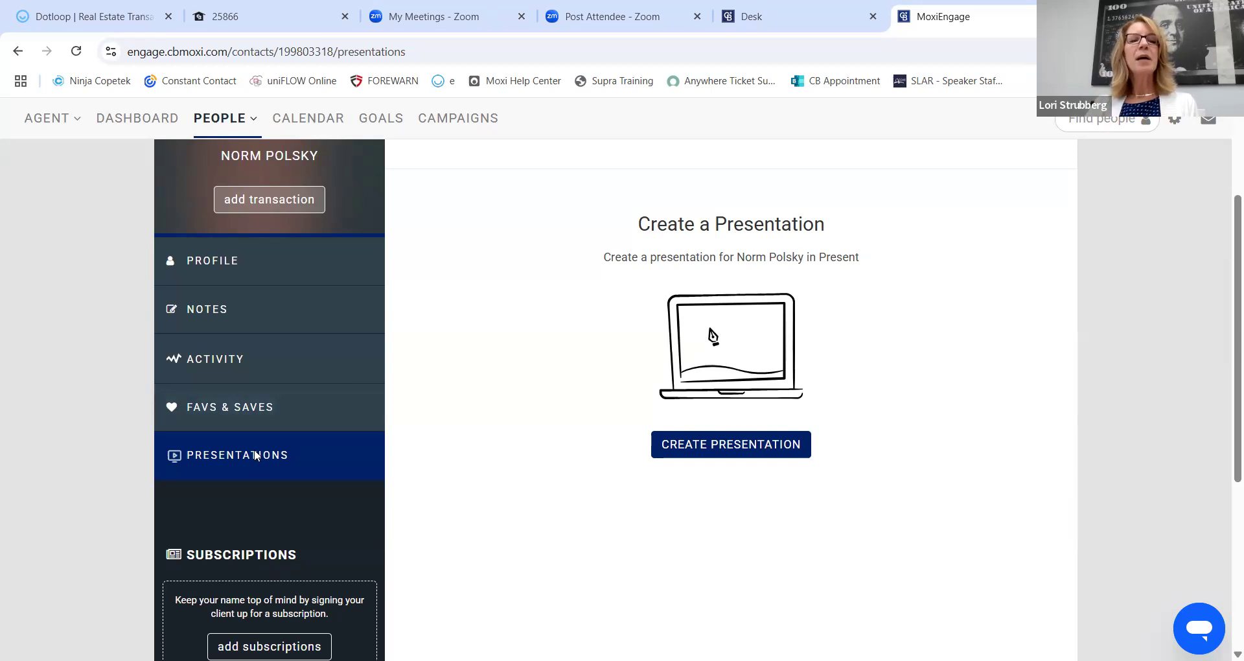
Open Add Subscription for the contact, offering Neighborhood News and Listing Announcements.
{"action": "scroll", "coordinate": [444, 389], "scroll_direction": "down", "scroll_amount": 1}
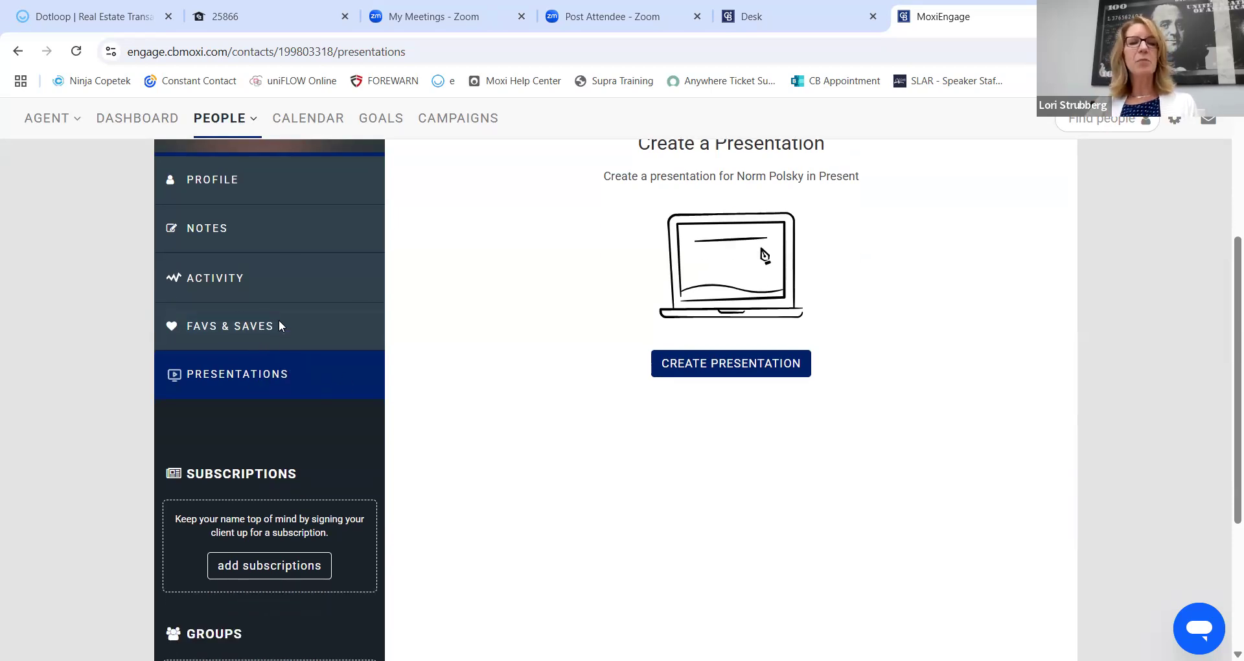
{"action": "scroll", "coordinate": [278, 320], "scroll_direction": "down", "scroll_amount": 2}
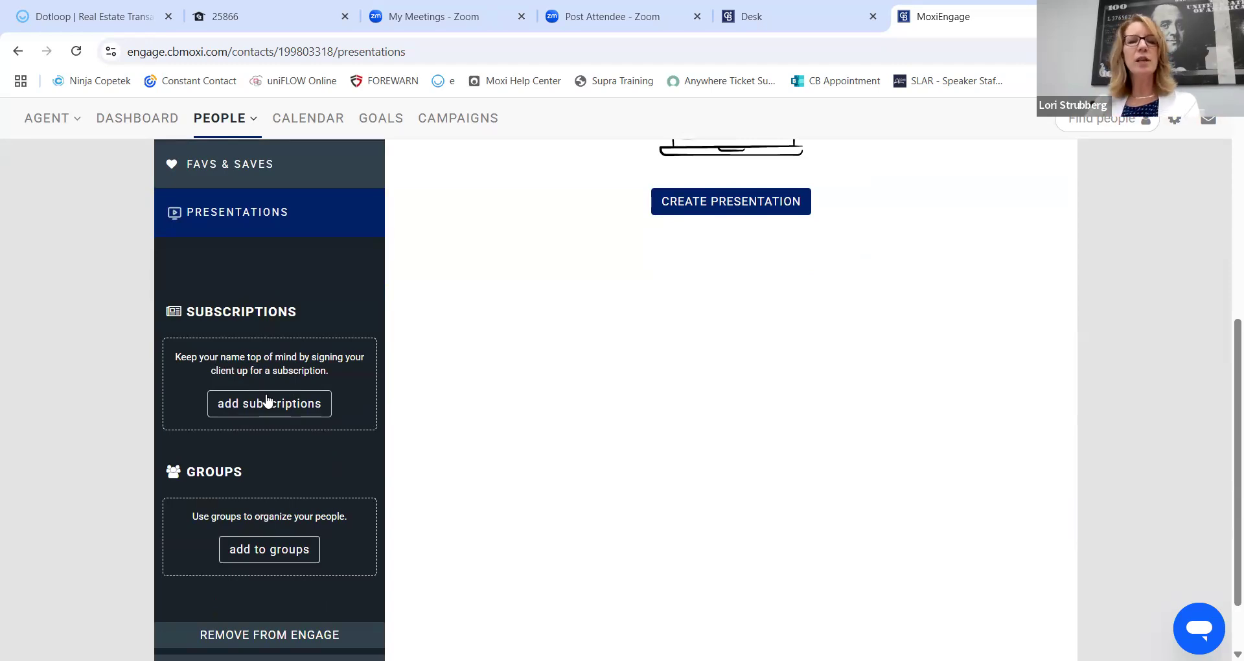
{"action": "scroll", "coordinate": [259, 278], "scroll_direction": "down", "scroll_amount": 1}
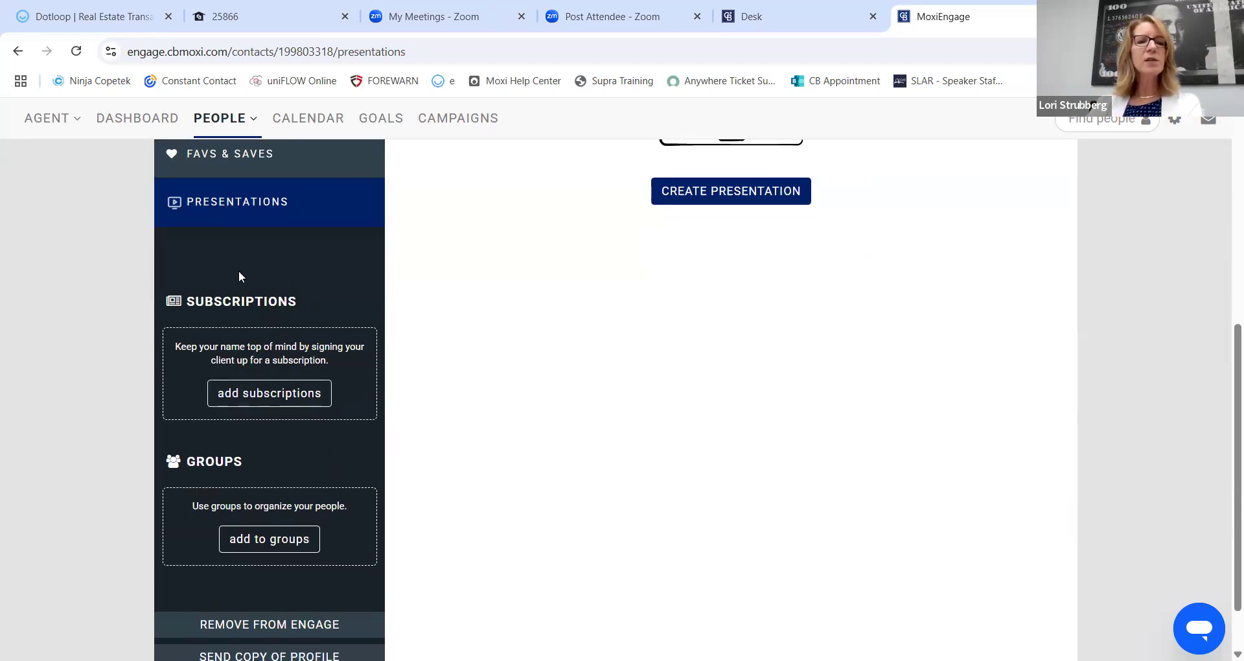
{"action": "left_click", "coordinate": [271, 335]}
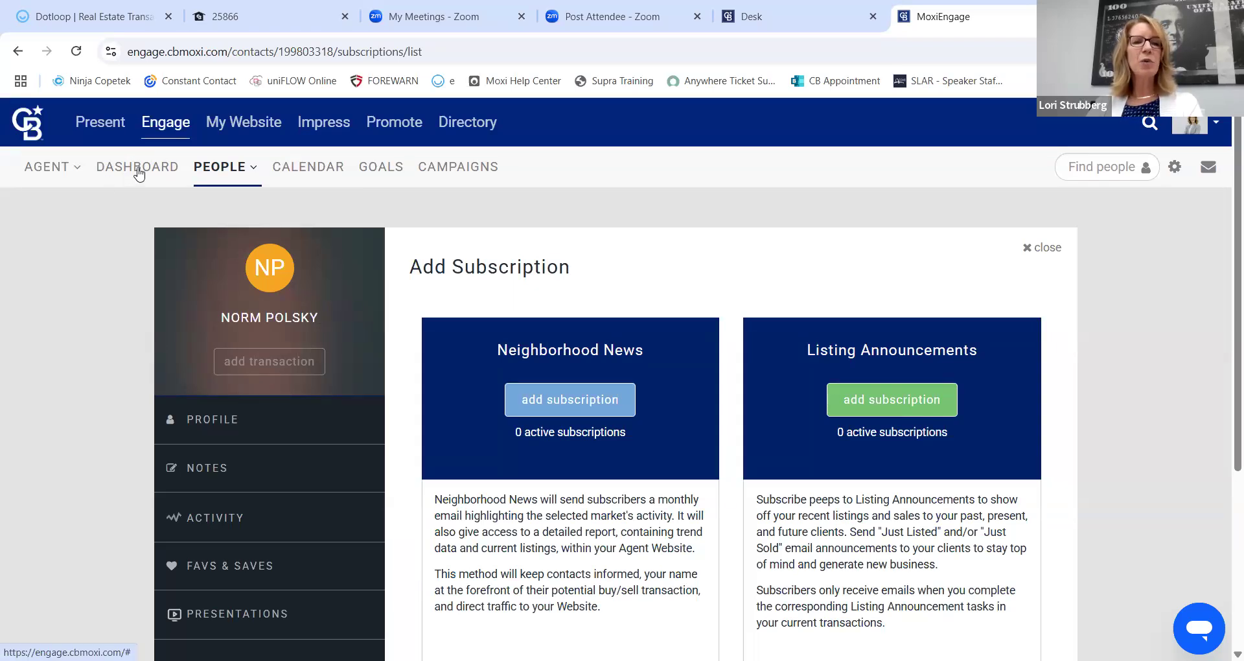
Switch to the agent dashboard from the Engage navigation bar.
{"action": "left_click", "coordinate": [138, 174]}
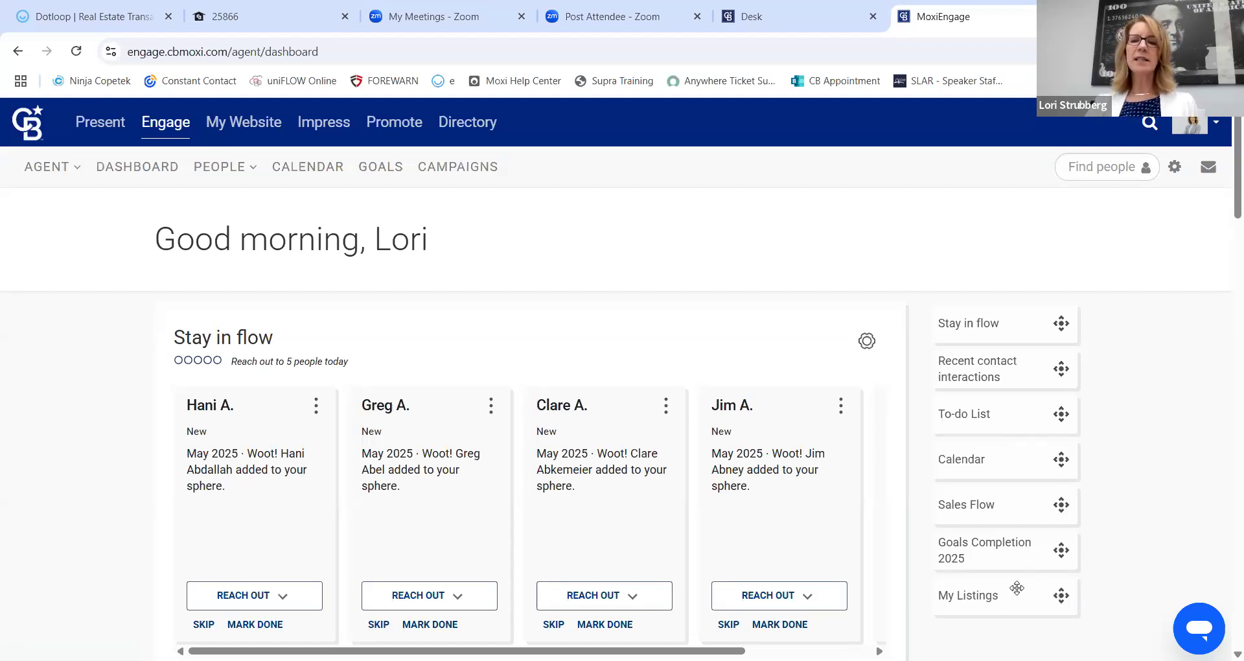
Browse the Stay in flow cards and show the Reach Out options for the first contact.
{"action": "scroll", "coordinate": [65, 353], "scroll_direction": "down", "scroll_amount": 1}
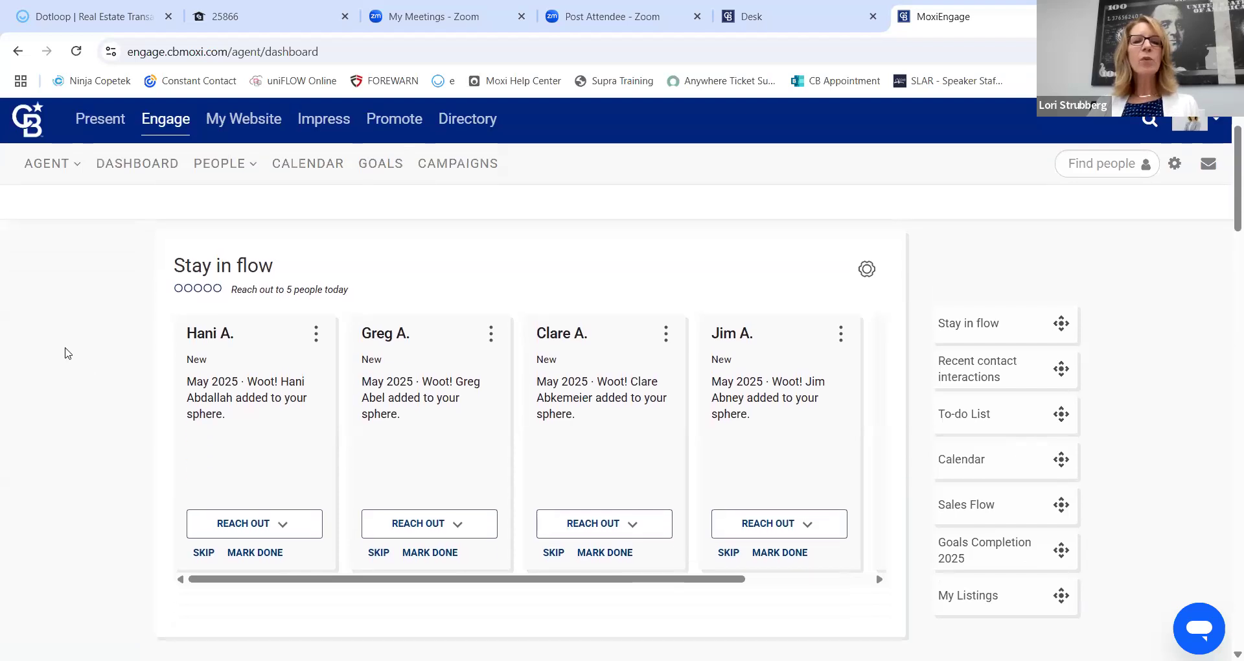
{"action": "scroll", "coordinate": [83, 329], "scroll_direction": "down", "scroll_amount": 3}
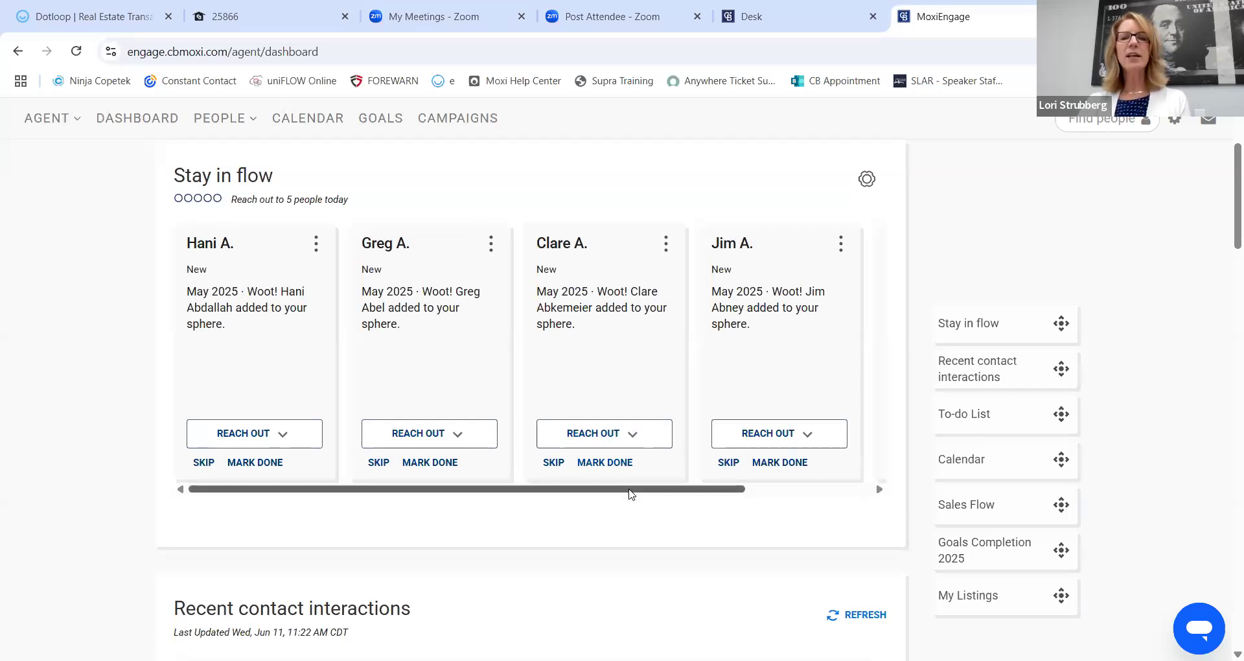
{"action": "left_click_drag", "start_coordinate": [633, 494], "coordinate": [813, 494]}
{"action": "left_click_drag", "start_coordinate": [692, 486], "coordinate": [467, 490]}
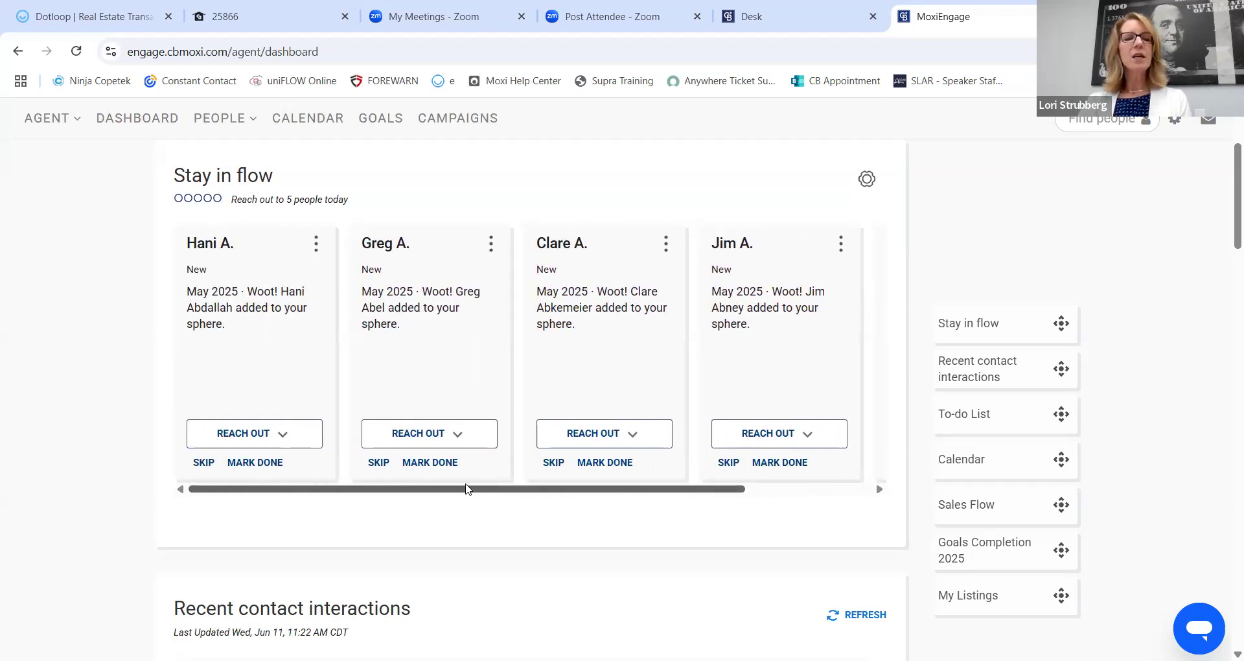
{"action": "left_click", "coordinate": [281, 435]}
{"action": "mouse_move", "coordinate": [343, 405]}
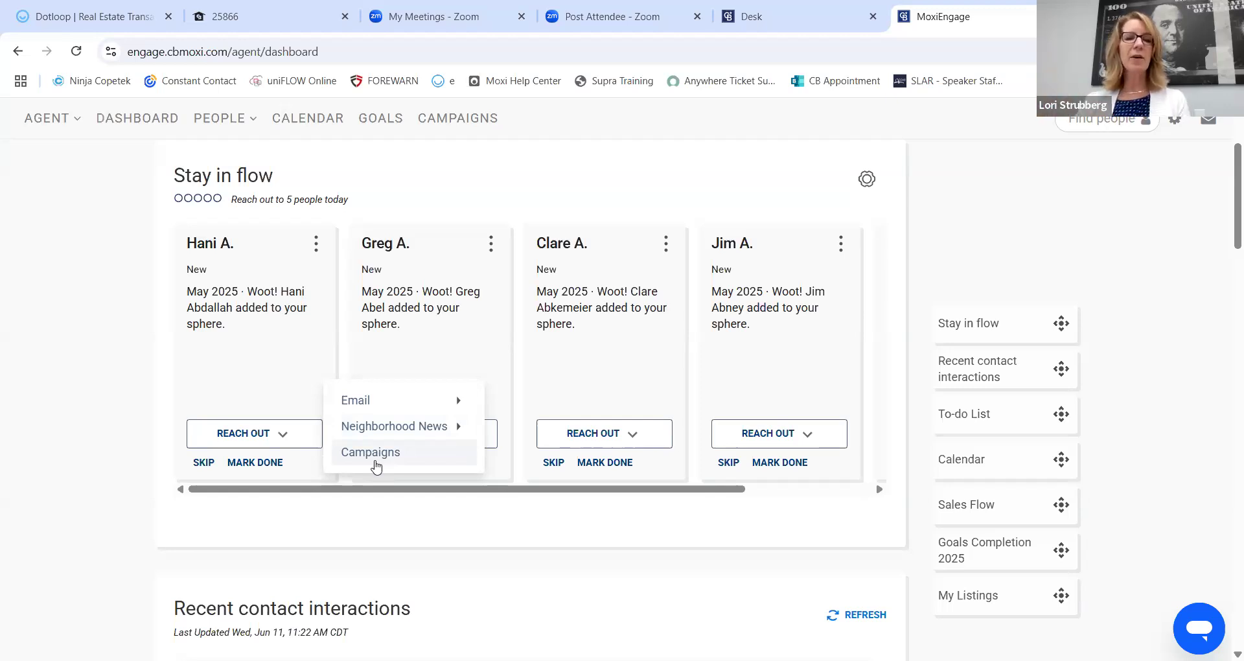
Dismiss the Reach Out menu, reopen it to check the Email address, then close it.
{"action": "left_click", "coordinate": [95, 332]}
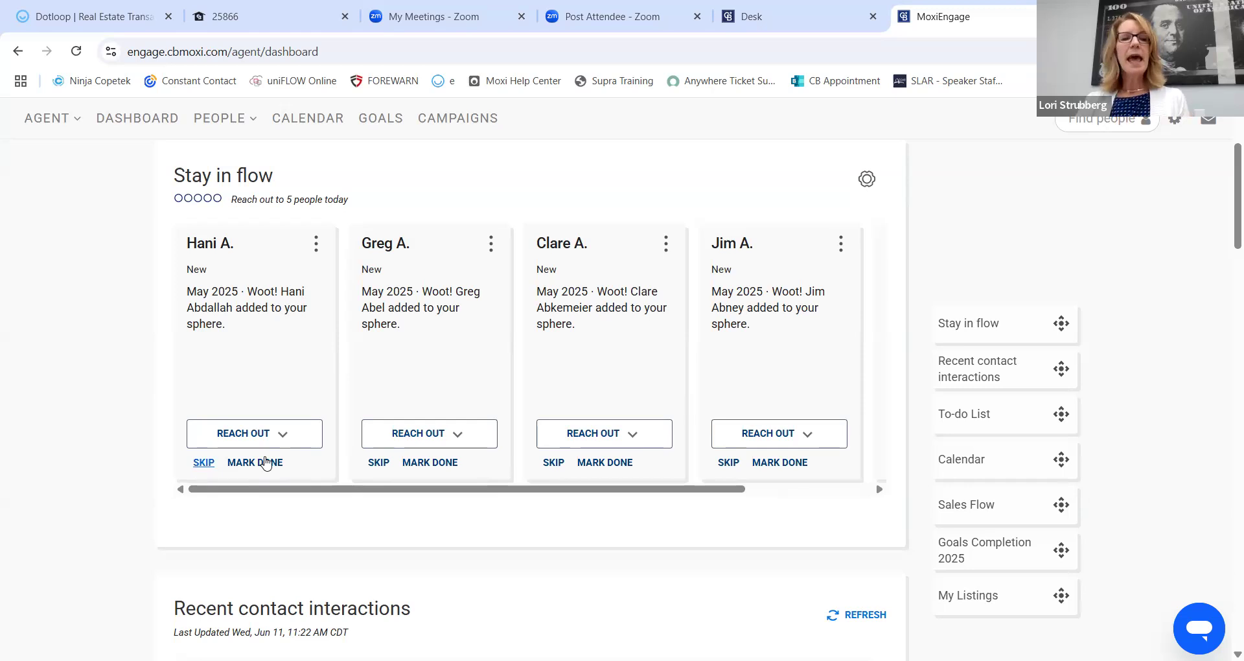
{"action": "left_click", "coordinate": [284, 435]}
{"action": "mouse_move", "coordinate": [388, 405]}
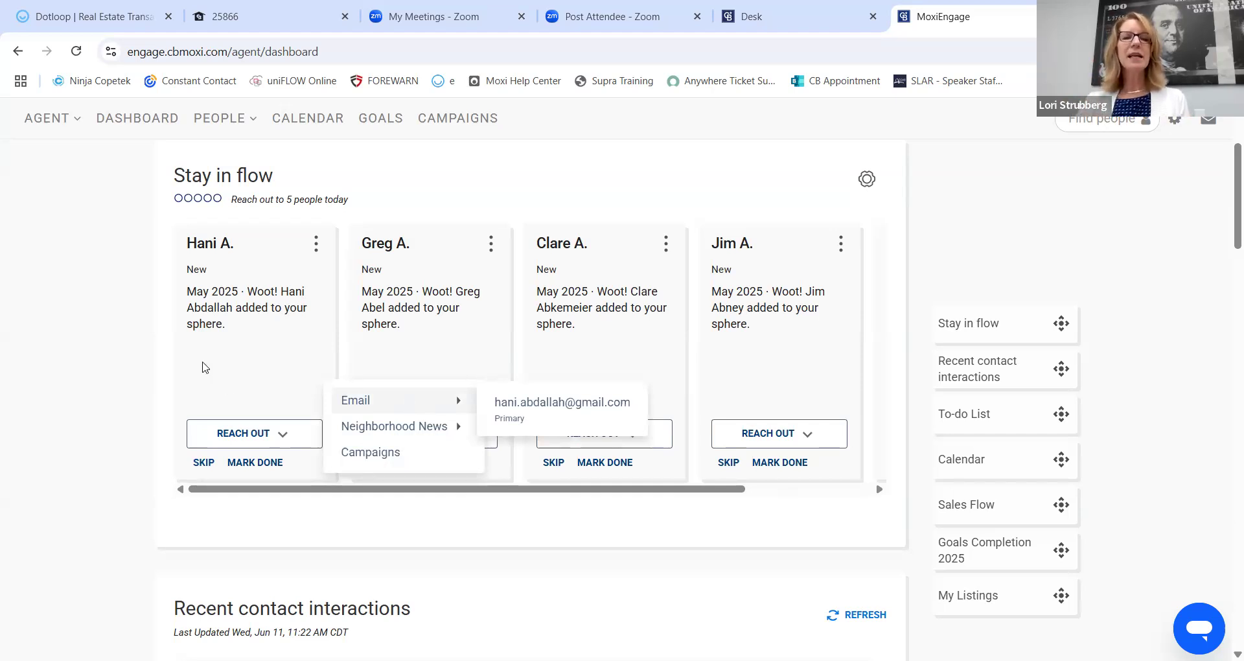
{"action": "left_click", "coordinate": [104, 314]}
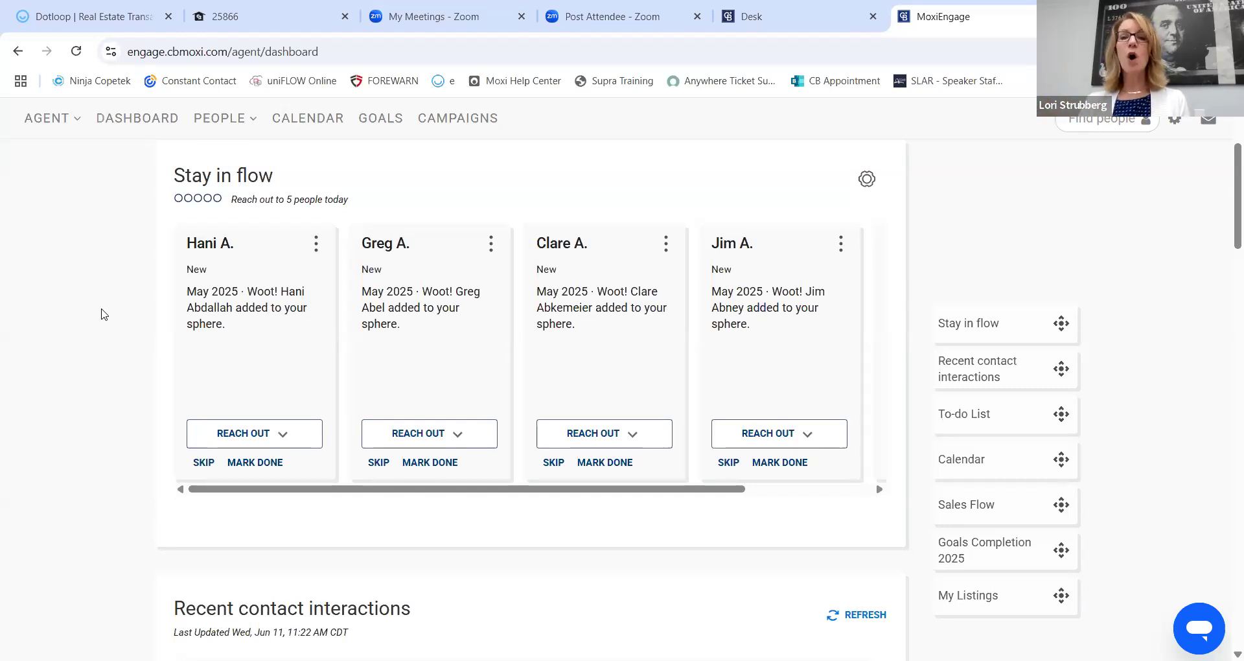
{"action": "scroll", "coordinate": [58, 259], "scroll_direction": "down", "scroll_amount": 1}
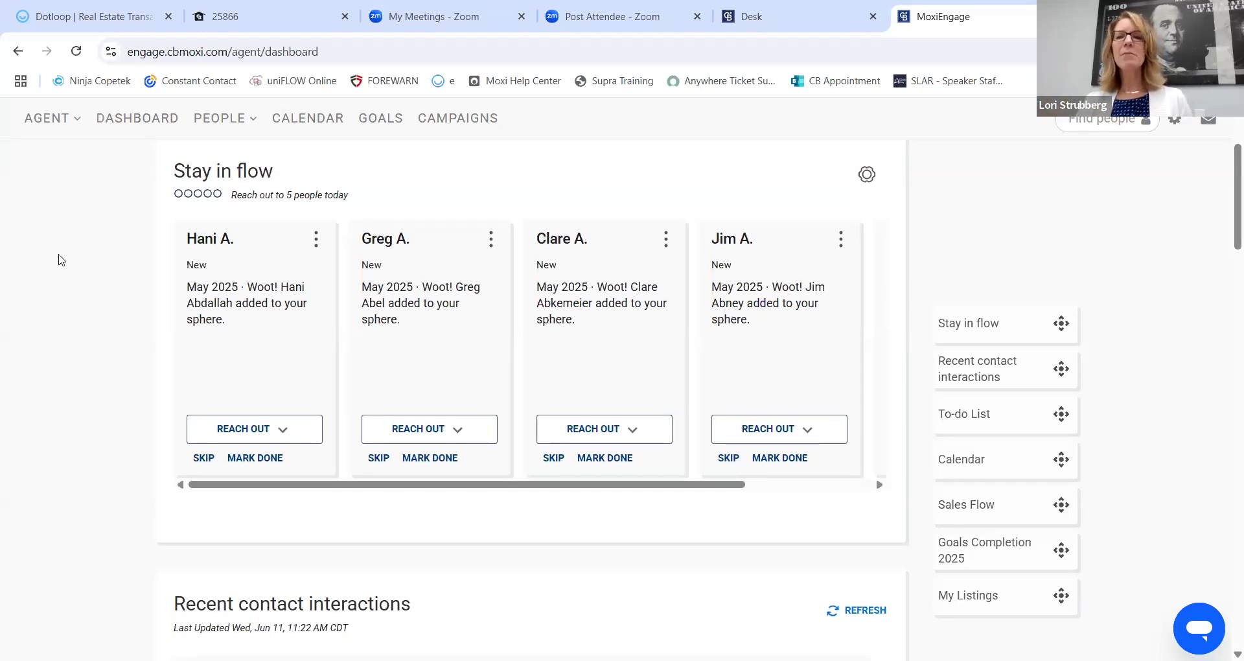
{"action": "scroll", "coordinate": [58, 259], "scroll_direction": "down", "scroll_amount": 2}
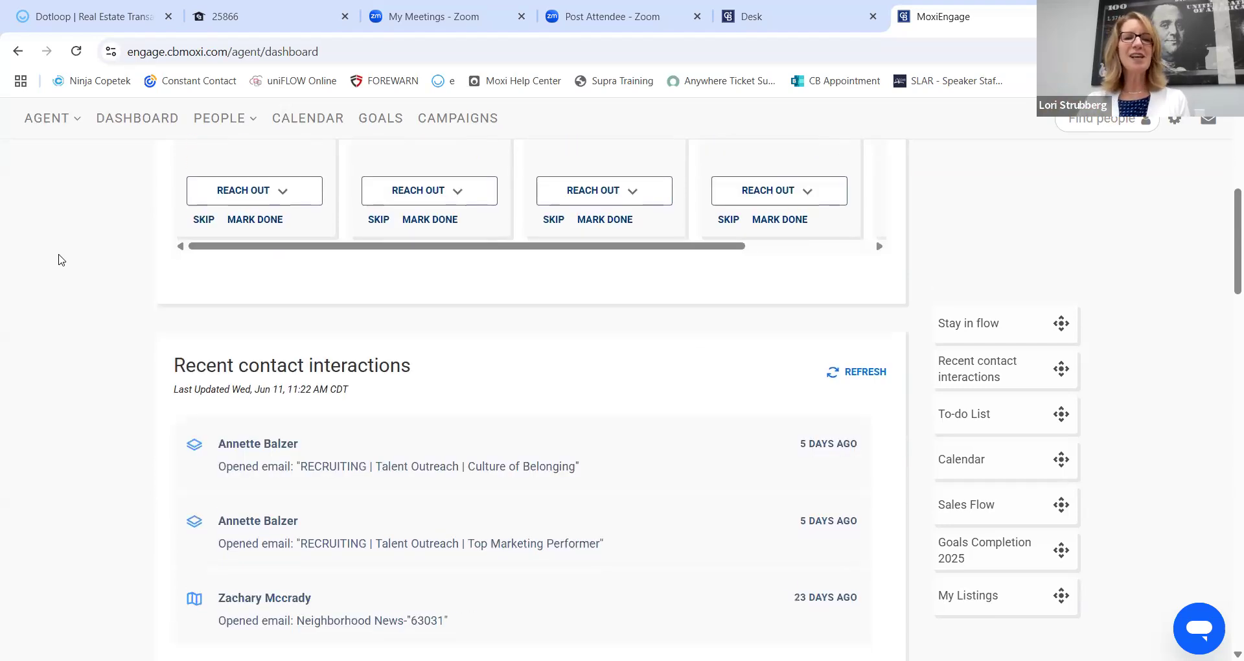
{"action": "scroll", "coordinate": [58, 260], "scroll_direction": "down", "scroll_amount": 2}
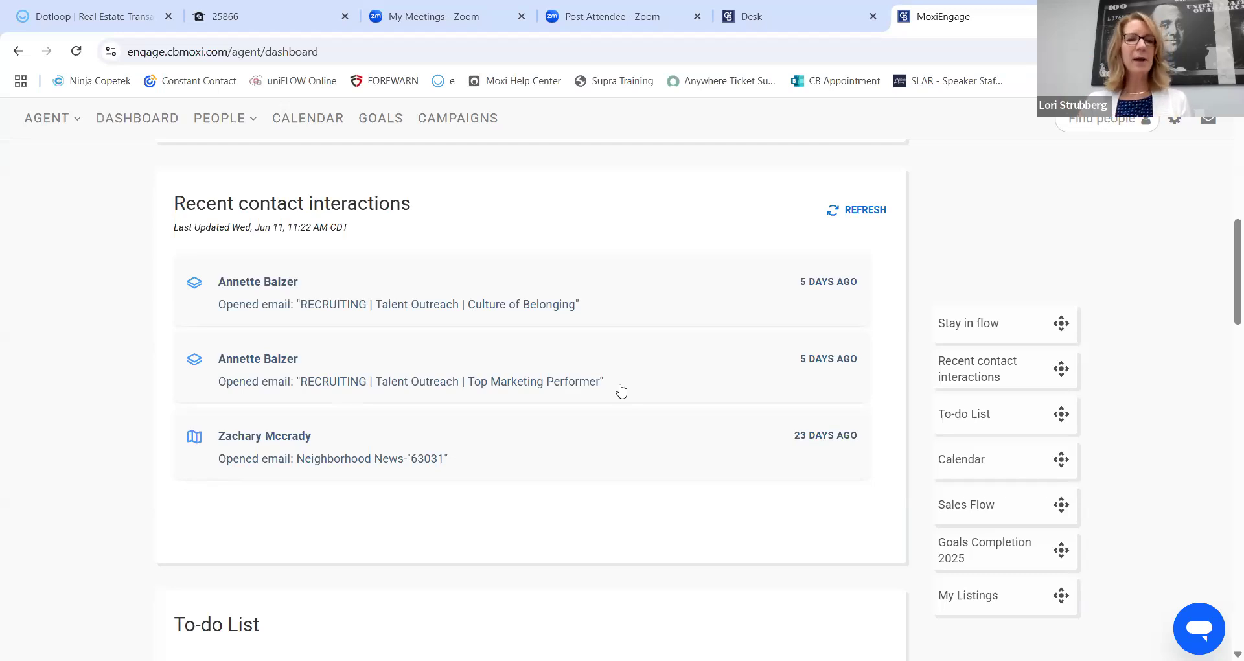
{"action": "scroll", "coordinate": [118, 319], "scroll_direction": "down", "scroll_amount": 5}
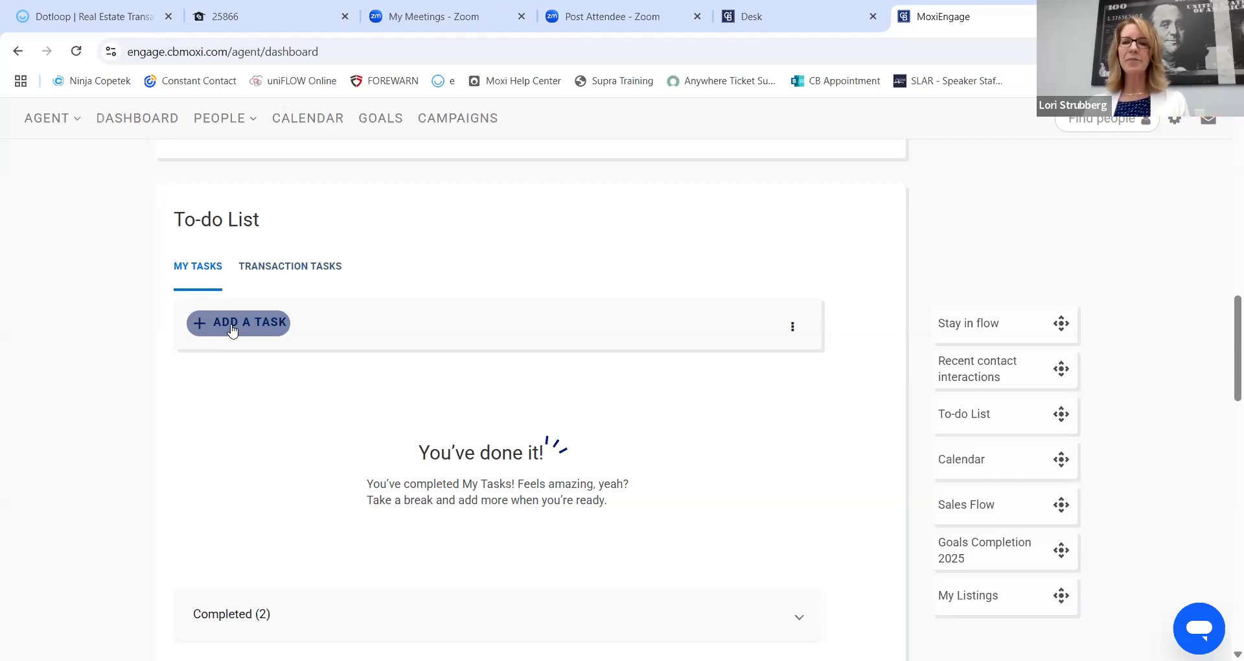
{"action": "scroll", "coordinate": [98, 300], "scroll_direction": "down", "scroll_amount": 5}
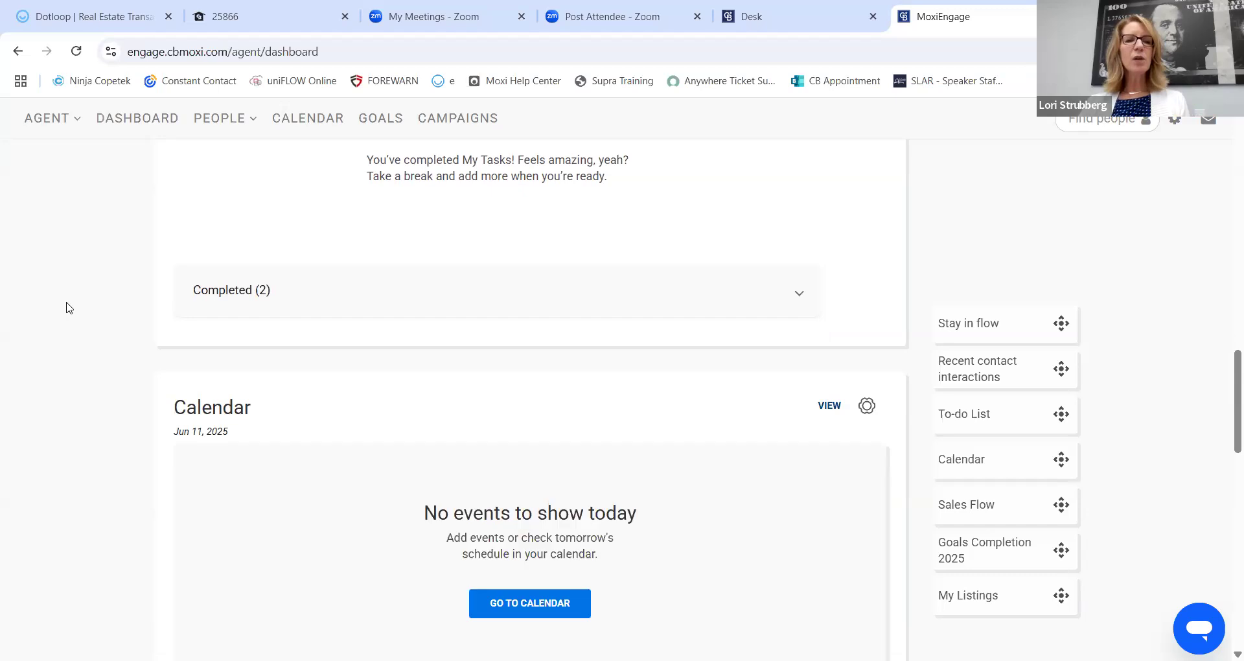
{"action": "scroll", "coordinate": [67, 307], "scroll_direction": "down", "scroll_amount": 3}
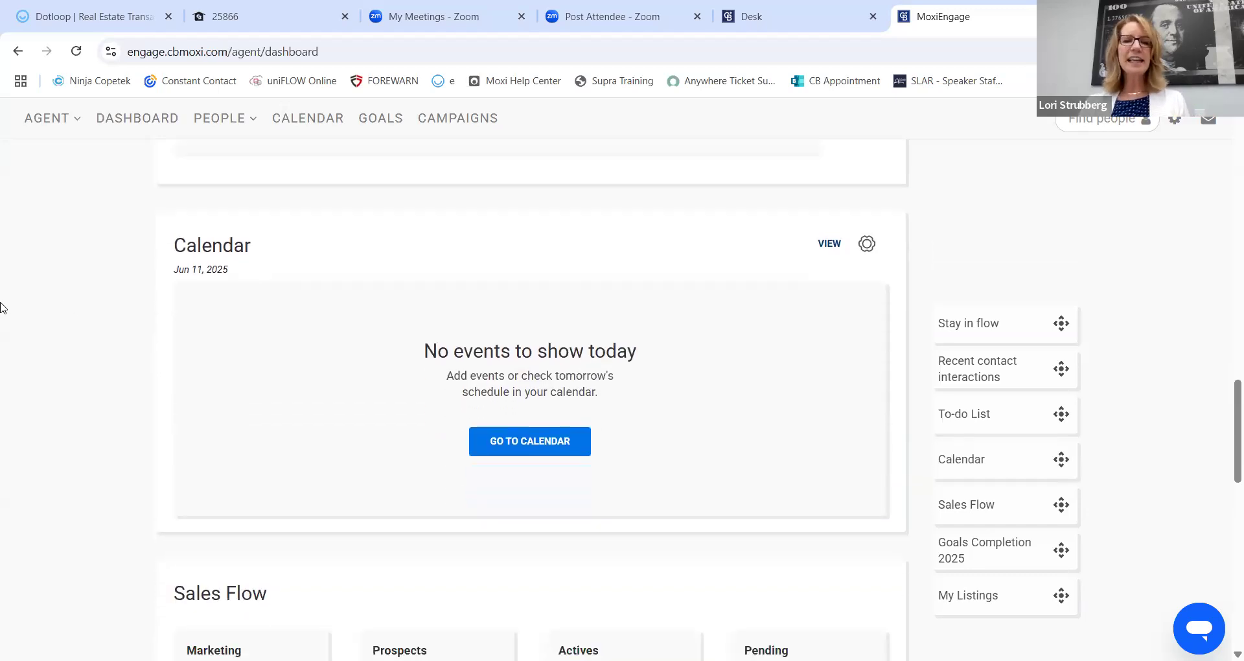
{"action": "scroll", "coordinate": [22, 322], "scroll_direction": "down", "scroll_amount": 5}
{"action": "scroll", "coordinate": [34, 348], "scroll_direction": "down", "scroll_amount": 4}
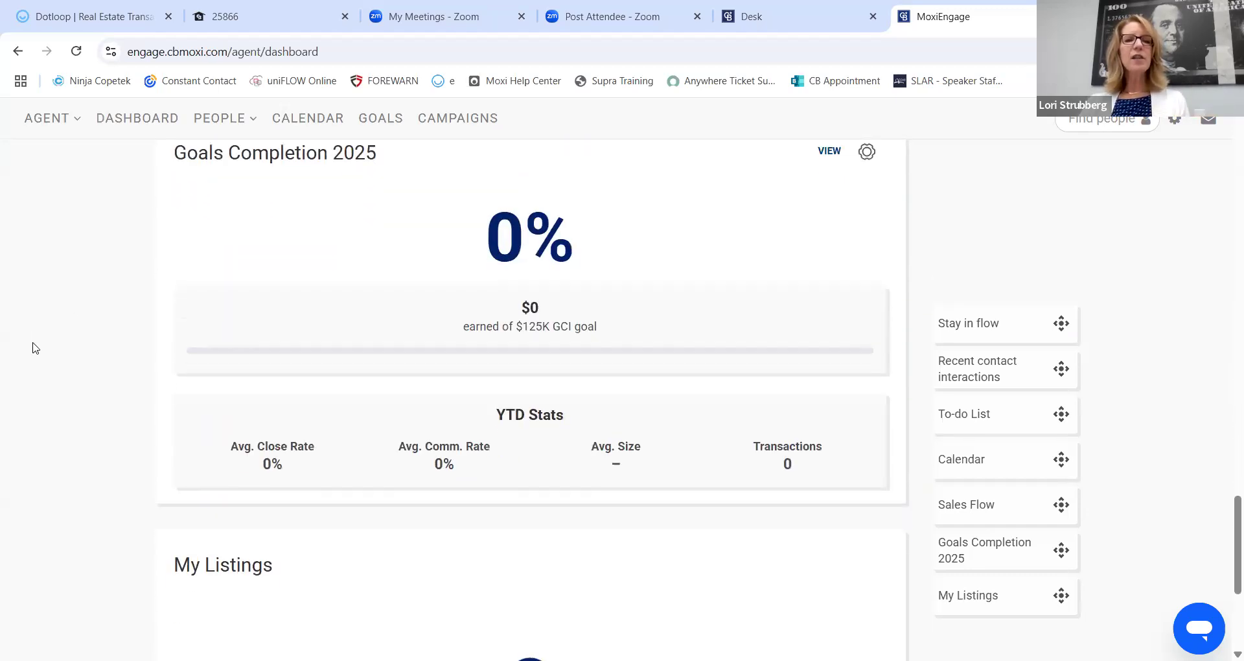
{"action": "scroll", "coordinate": [64, 290], "scroll_direction": "down", "scroll_amount": 5}
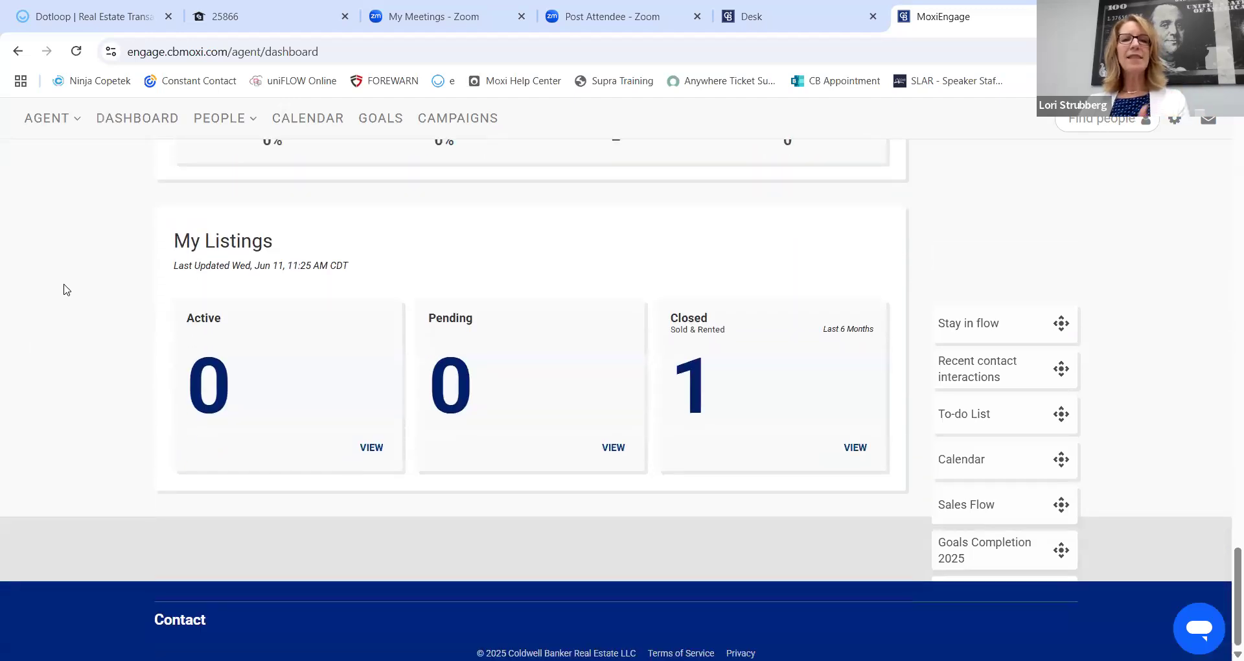
{"action": "scroll", "coordinate": [64, 290], "scroll_direction": "up", "scroll_amount": 20}
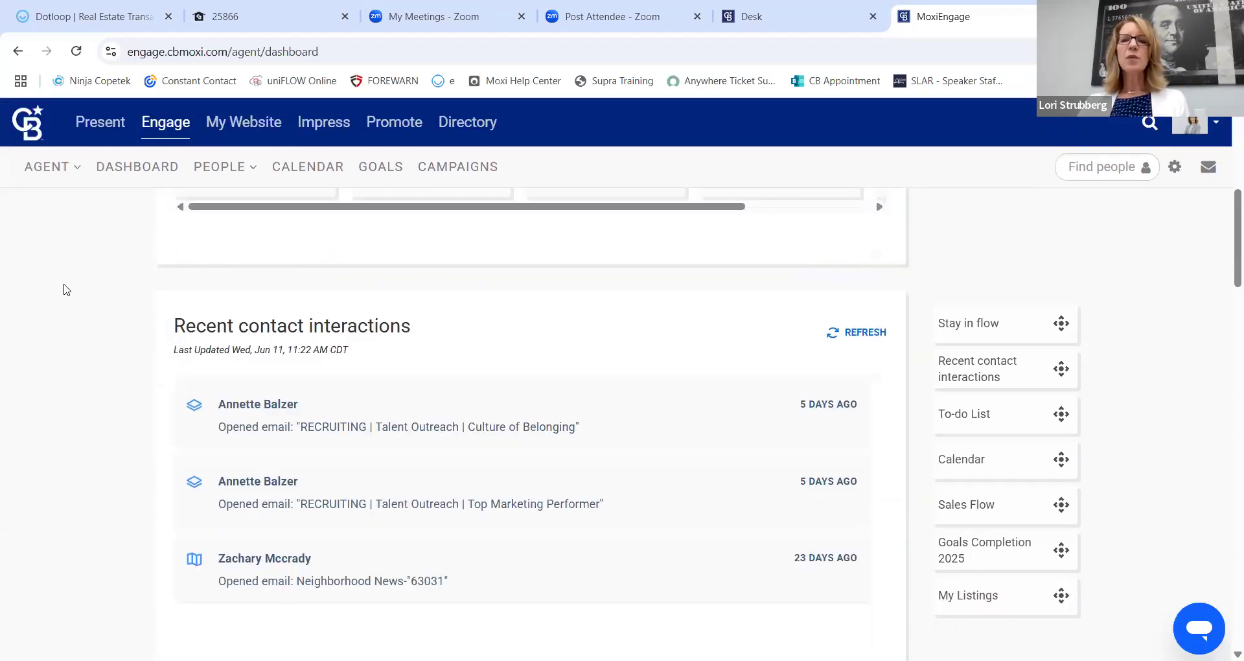
Choose My People from the People menu to list all 3079 contacts.
{"action": "left_click", "coordinate": [203, 174]}
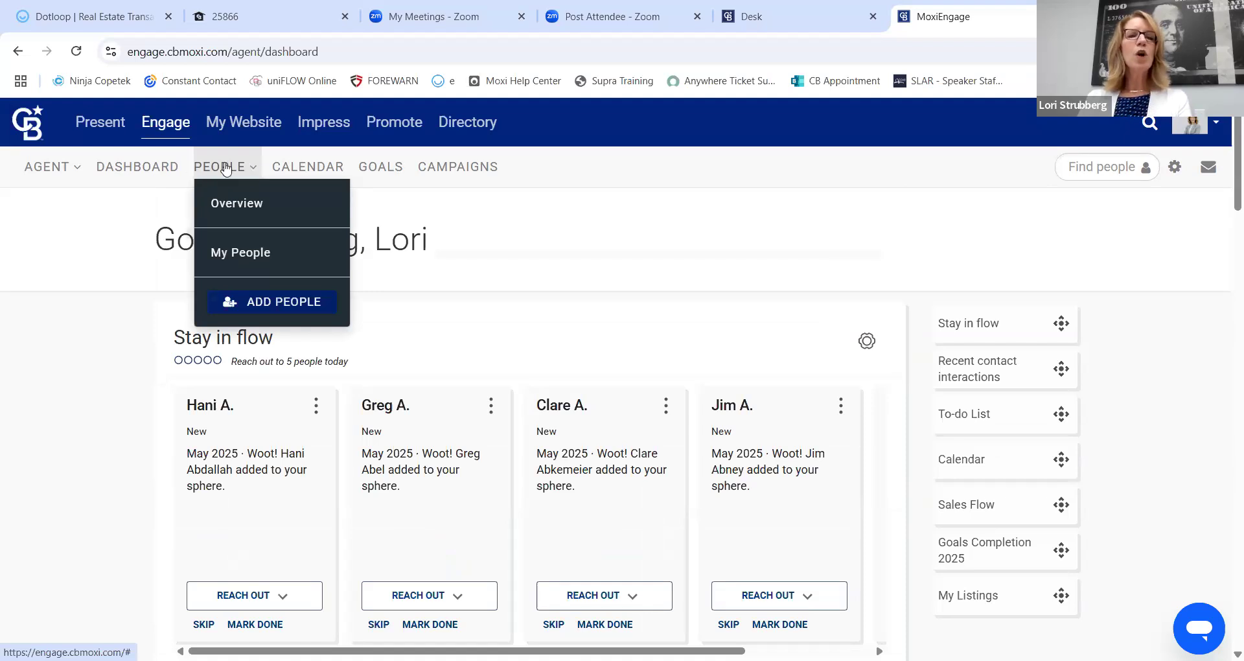
{"action": "left_click", "coordinate": [243, 254]}
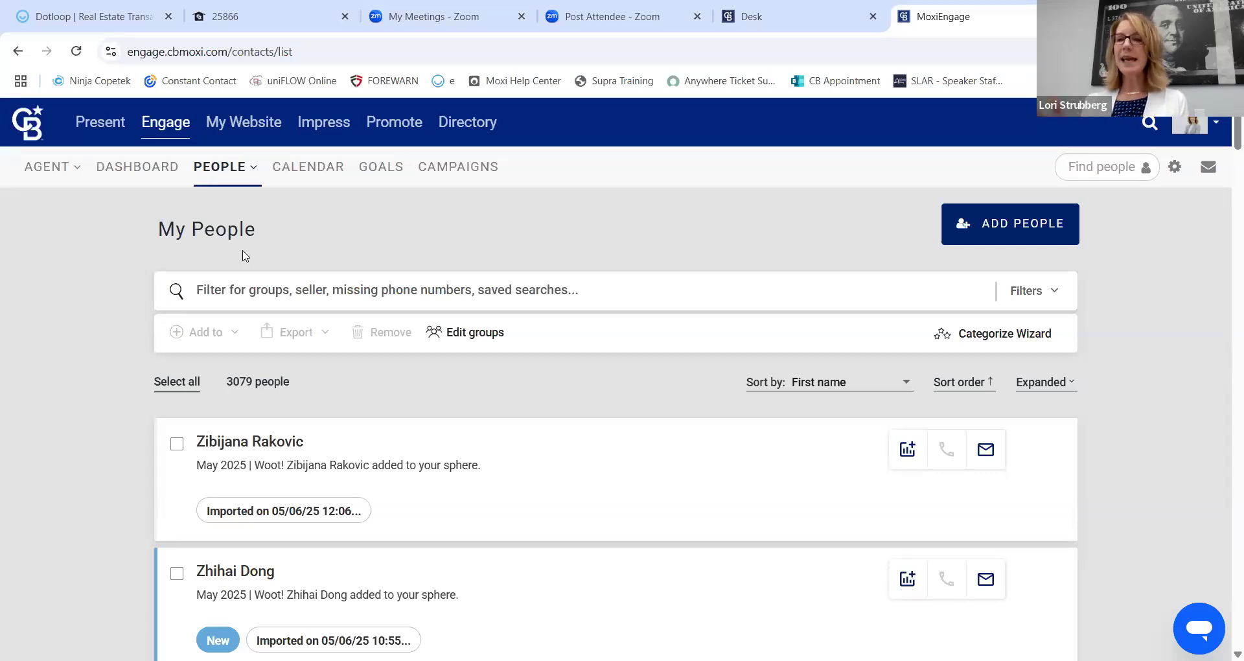
Tick two contacts' checkboxes in the list, then deselect them.
{"action": "scroll", "coordinate": [28, 335], "scroll_direction": "down", "scroll_amount": 1}
{"action": "scroll", "coordinate": [29, 335], "scroll_direction": "down", "scroll_amount": 1}
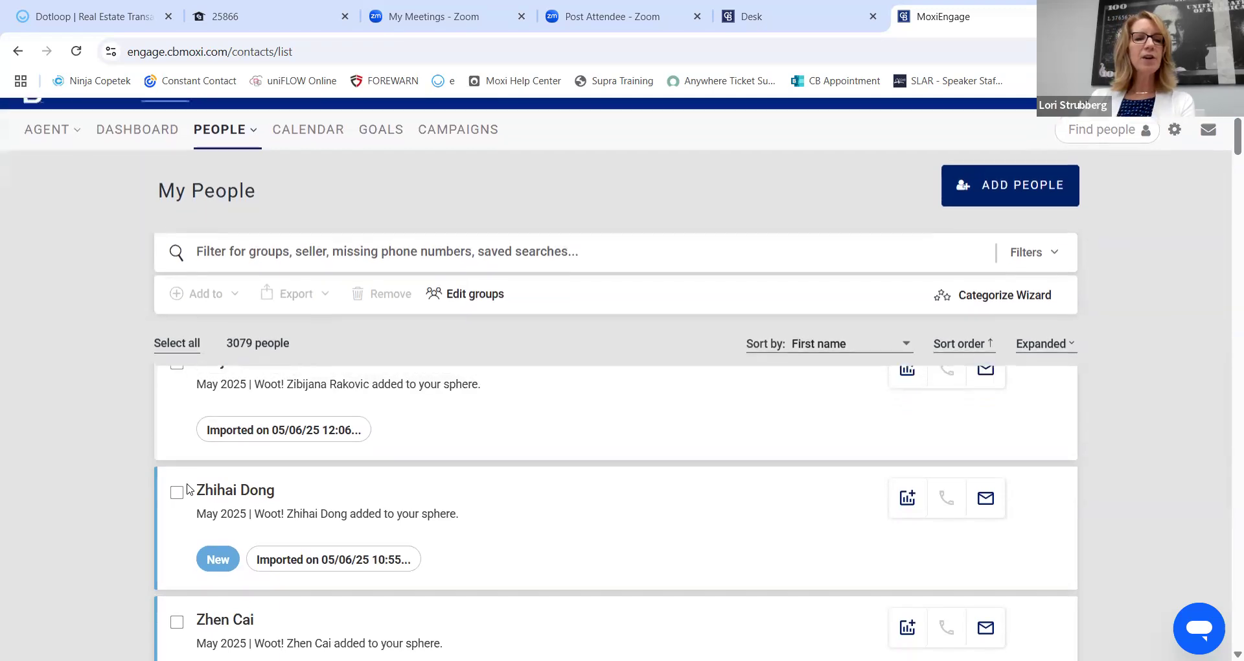
{"action": "left_click", "coordinate": [175, 489]}
{"action": "scroll", "coordinate": [191, 486], "scroll_direction": "down", "scroll_amount": 3}
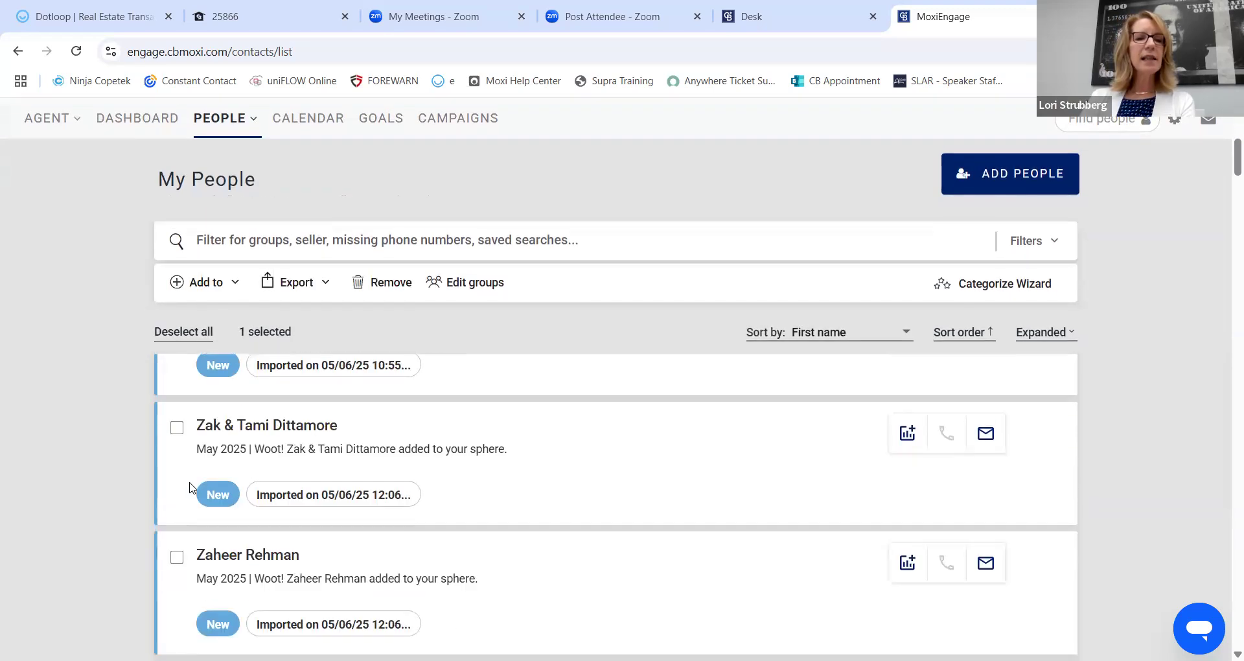
{"action": "left_click", "coordinate": [177, 427]}
{"action": "scroll", "coordinate": [195, 335], "scroll_direction": "up", "scroll_amount": 2}
{"action": "scroll", "coordinate": [195, 335], "scroll_direction": "up", "scroll_amount": 1}
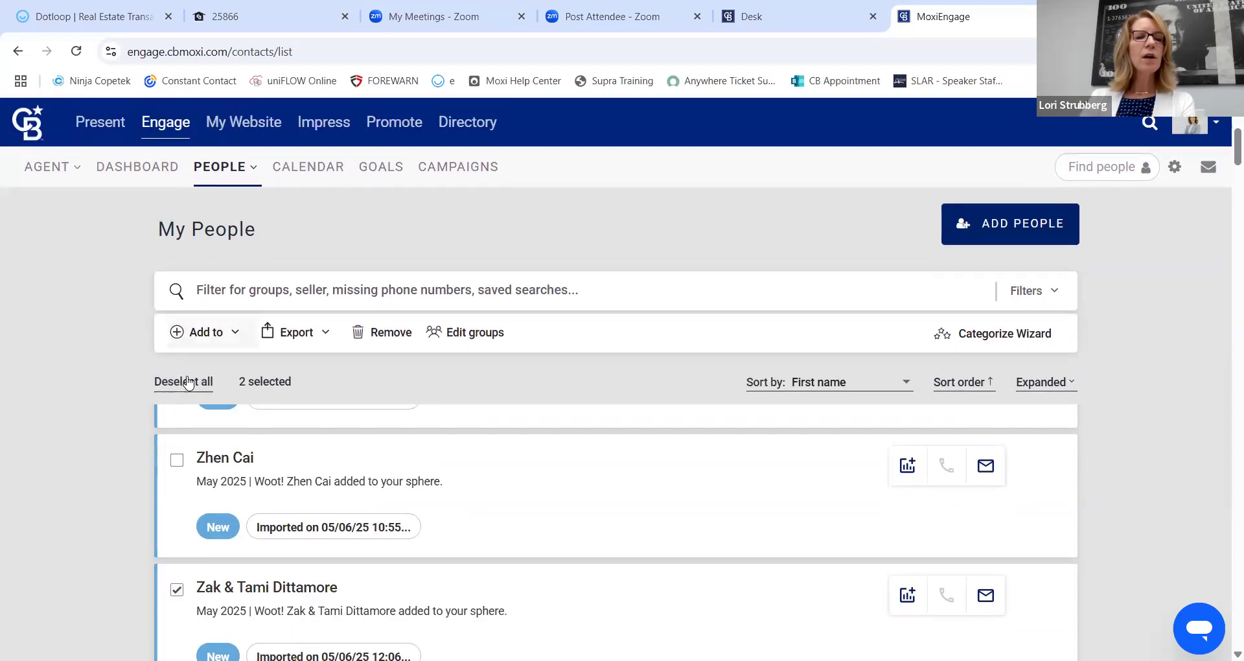
{"action": "left_click", "coordinate": [174, 382]}
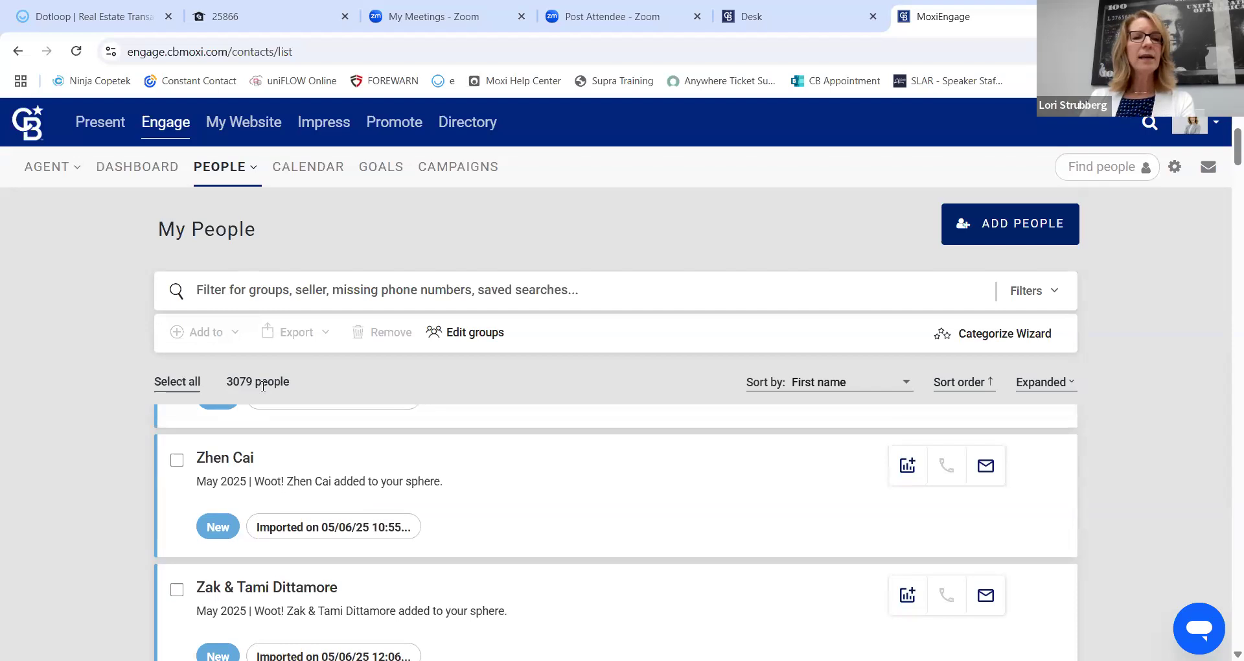
Select all 3079 people and bring up the Add to menu.
{"action": "left_click", "coordinate": [175, 382]}
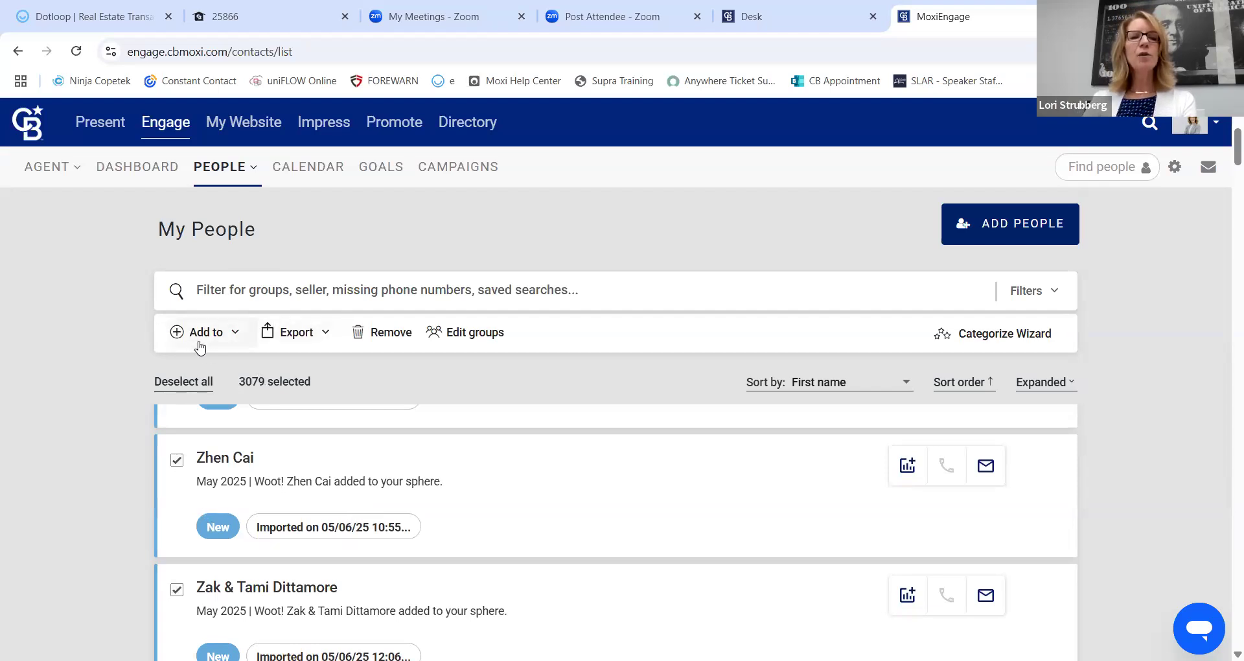
{"action": "left_click", "coordinate": [236, 337]}
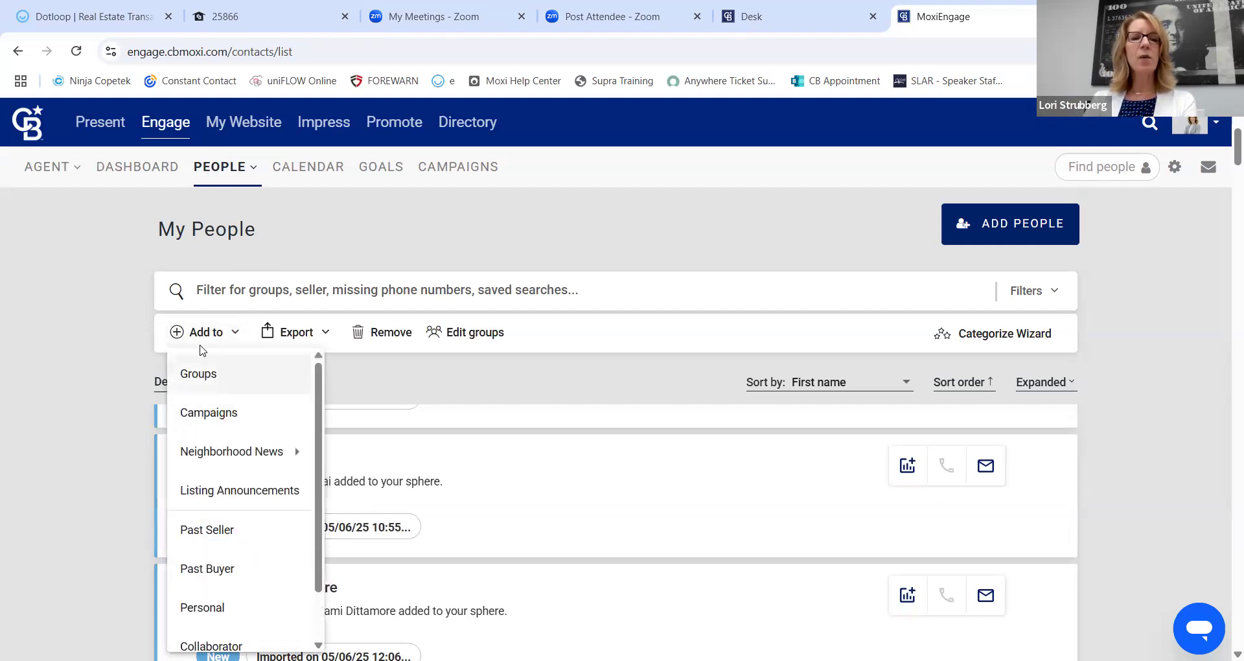
{"action": "left_click", "coordinate": [170, 382]}
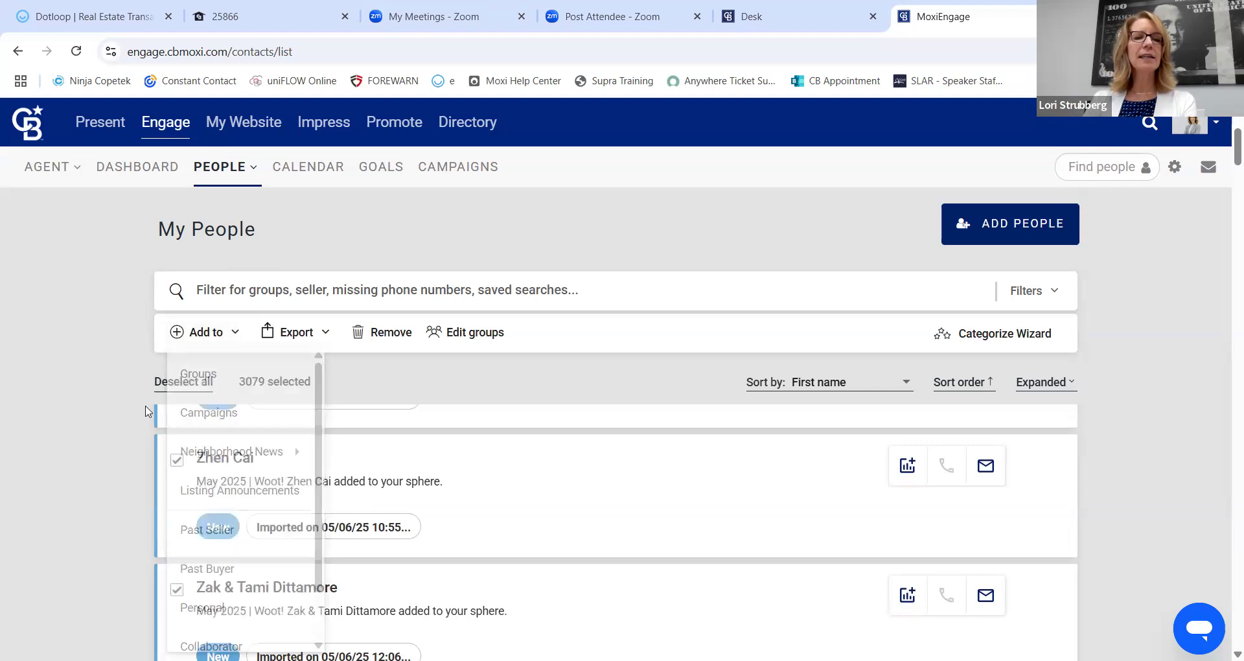
{"action": "left_click", "coordinate": [204, 331]}
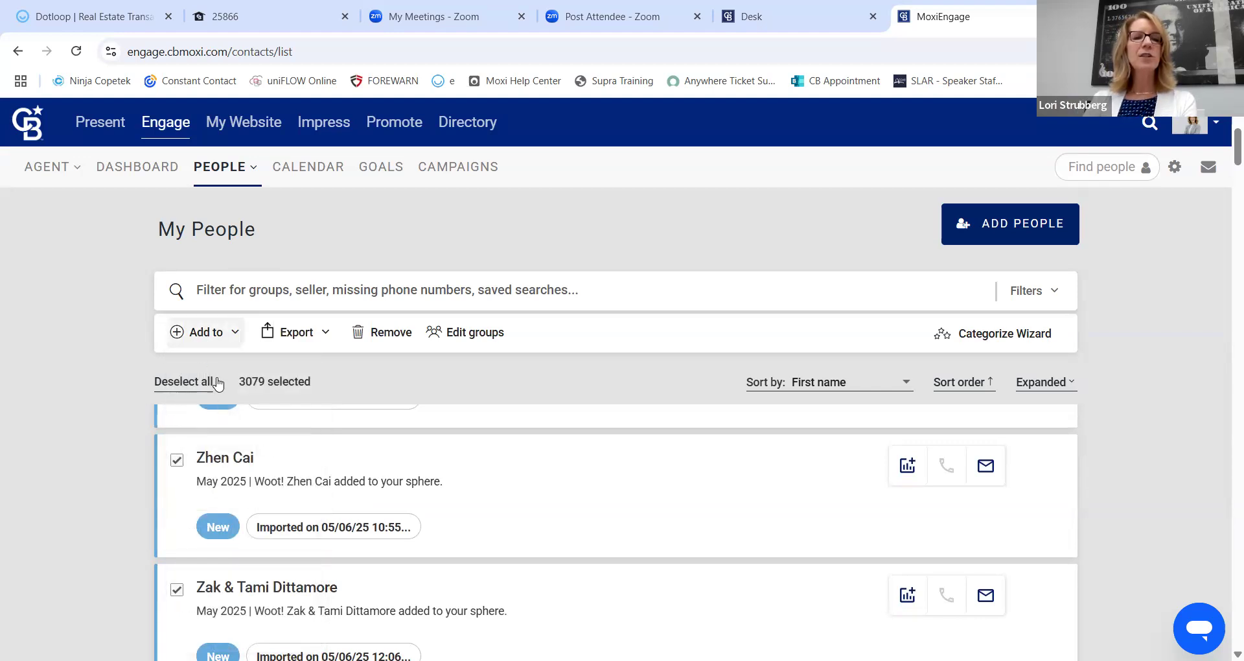
{"action": "left_click", "coordinate": [218, 415]}
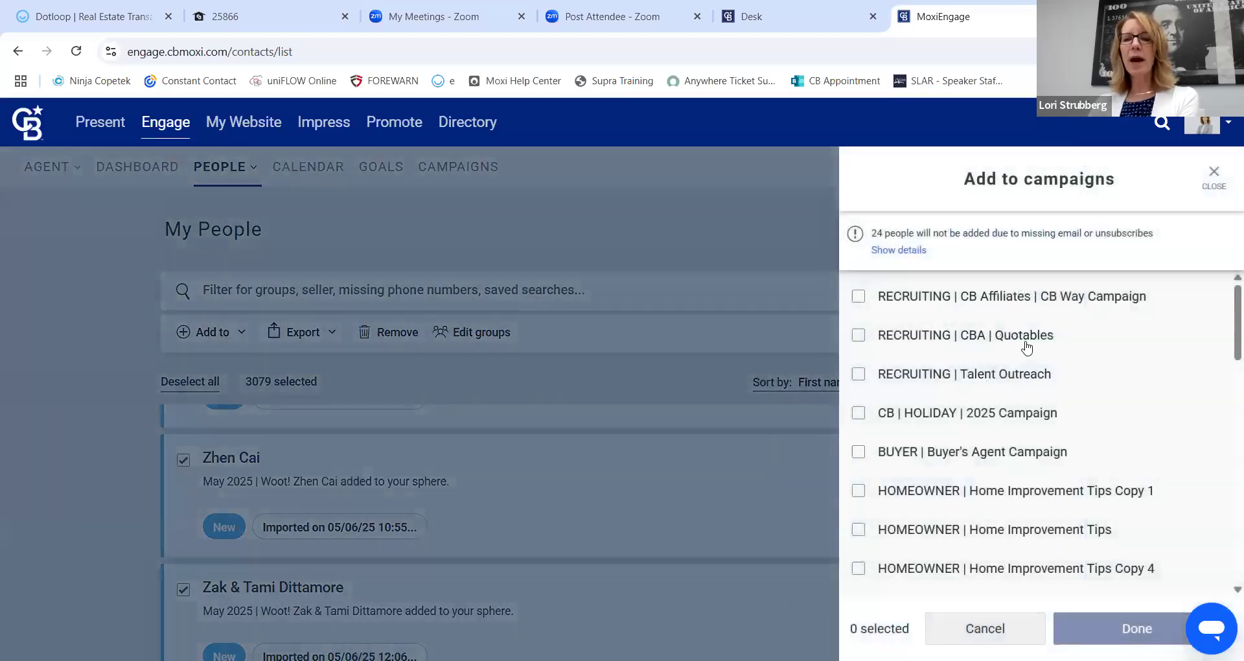
{"action": "left_click", "coordinate": [859, 416]}
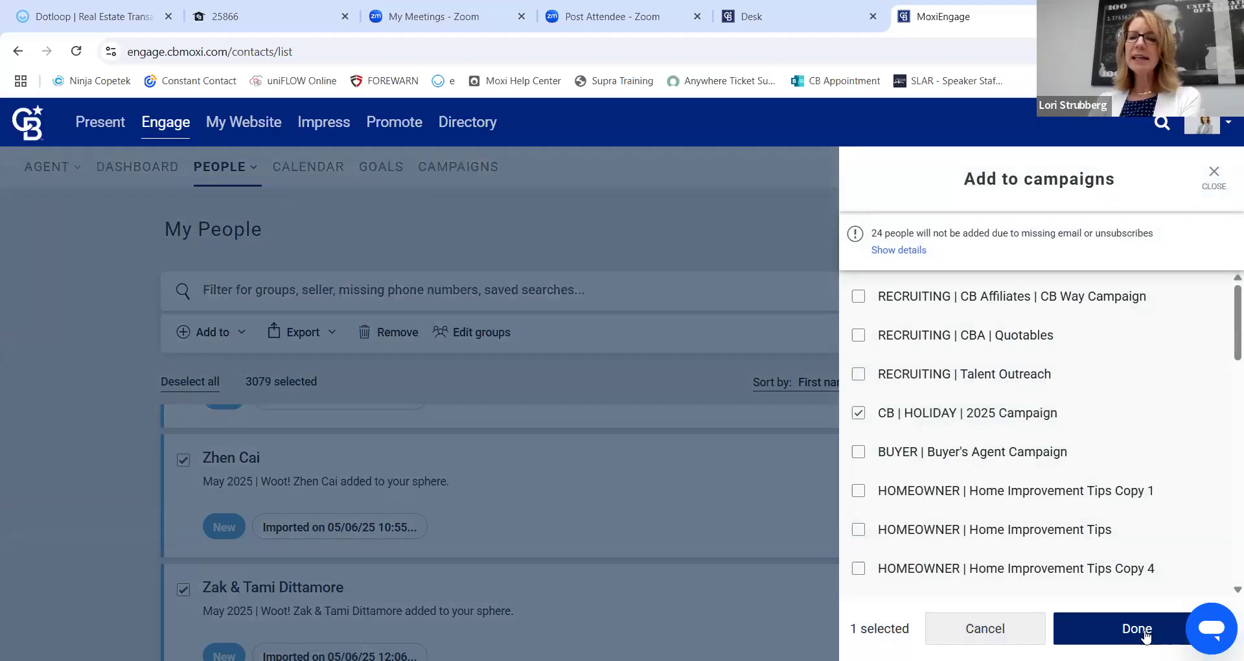
{"action": "left_click", "coordinate": [857, 413]}
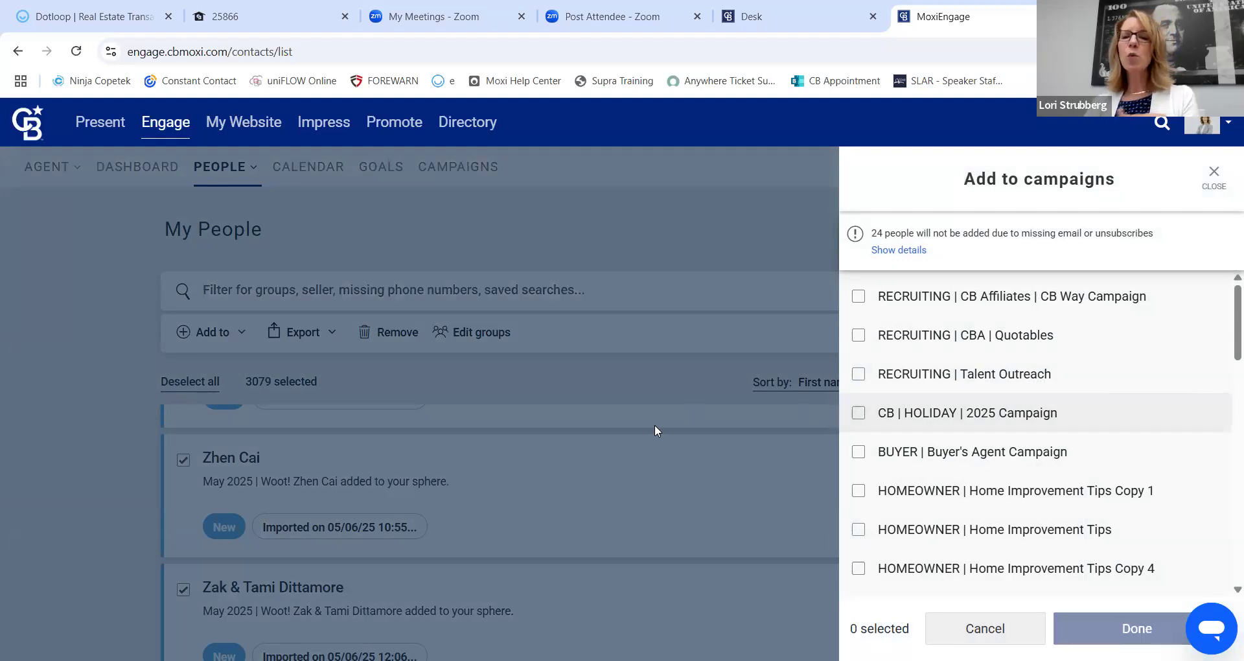
{"action": "left_click", "coordinate": [1213, 174]}
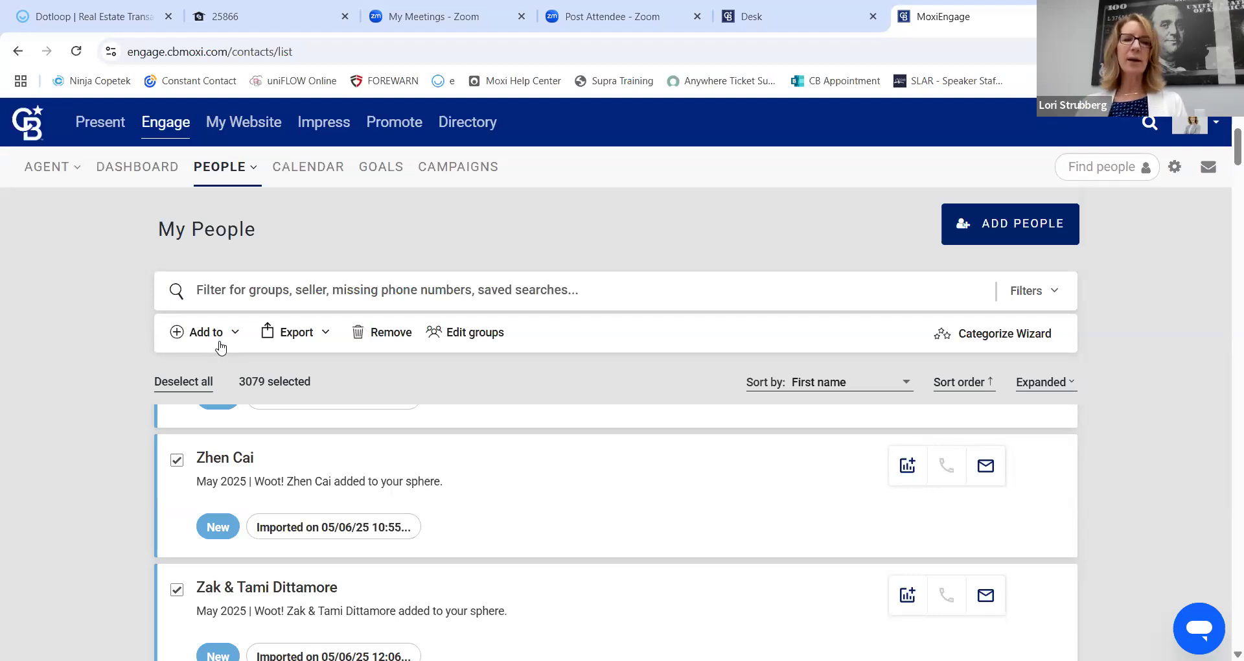
Deselect everyone and filter My People by the contact's last name.
{"action": "left_click", "coordinate": [159, 382]}
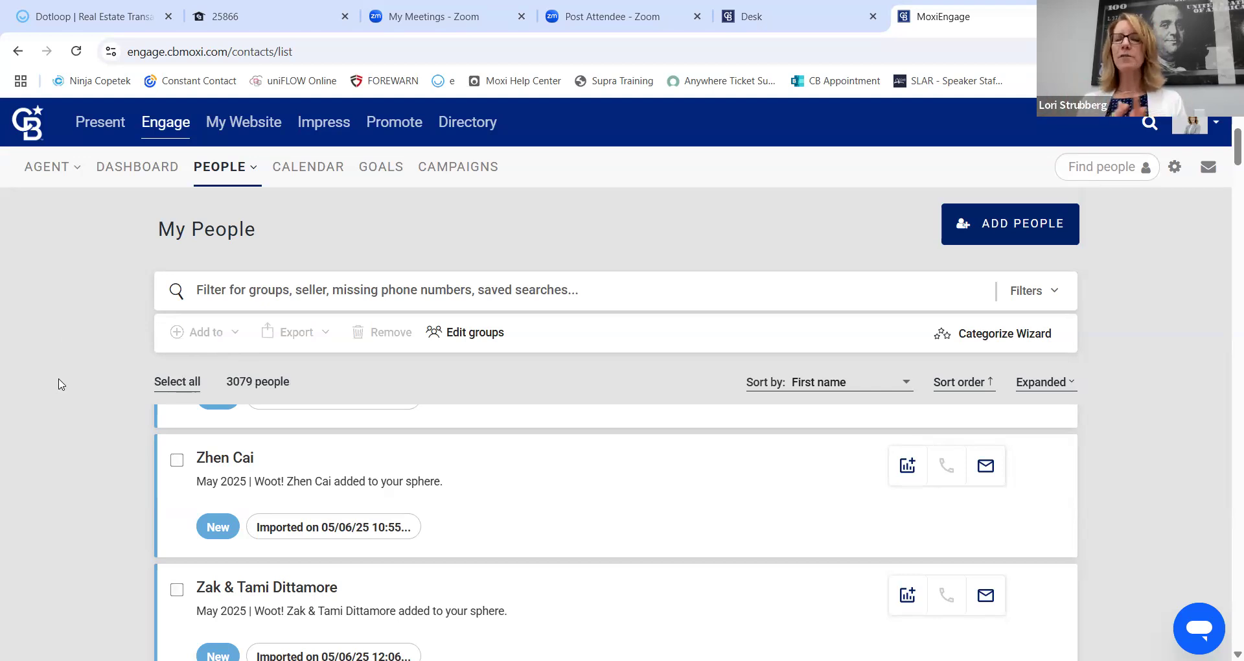
{"action": "left_click", "coordinate": [389, 291]}
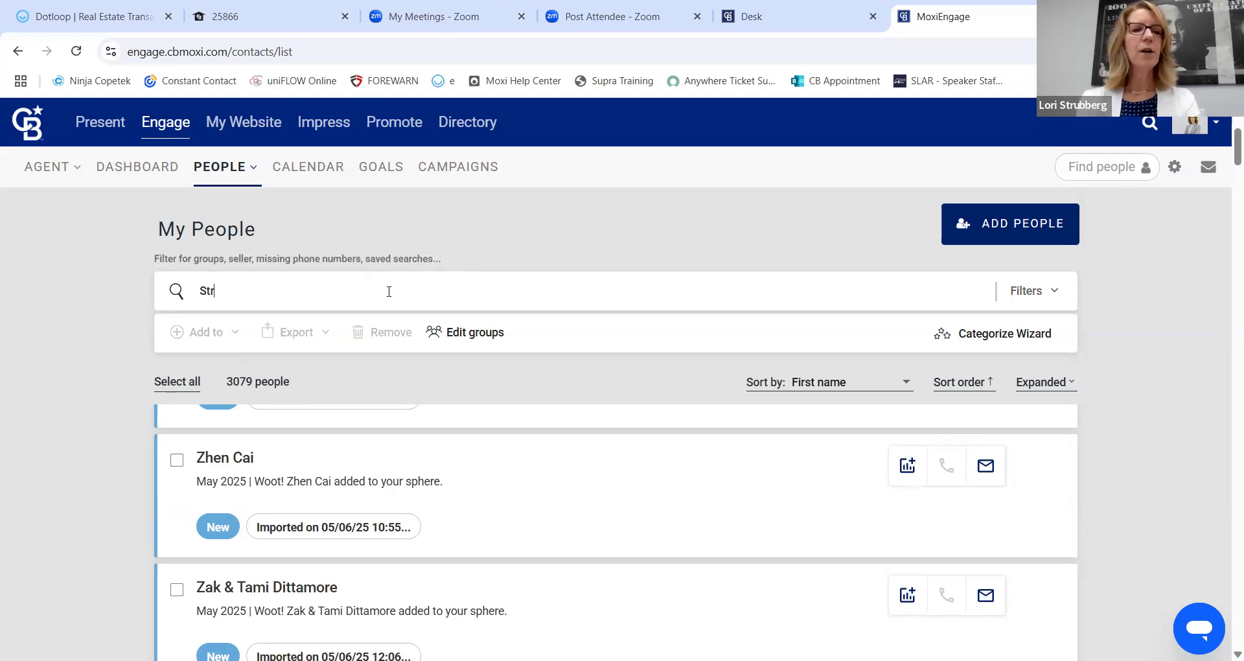
{"action": "key", "text": "BackSpace"}
{"action": "key", "text": "BackSpace"}
{"action": "key", "text": "BackSpace"}
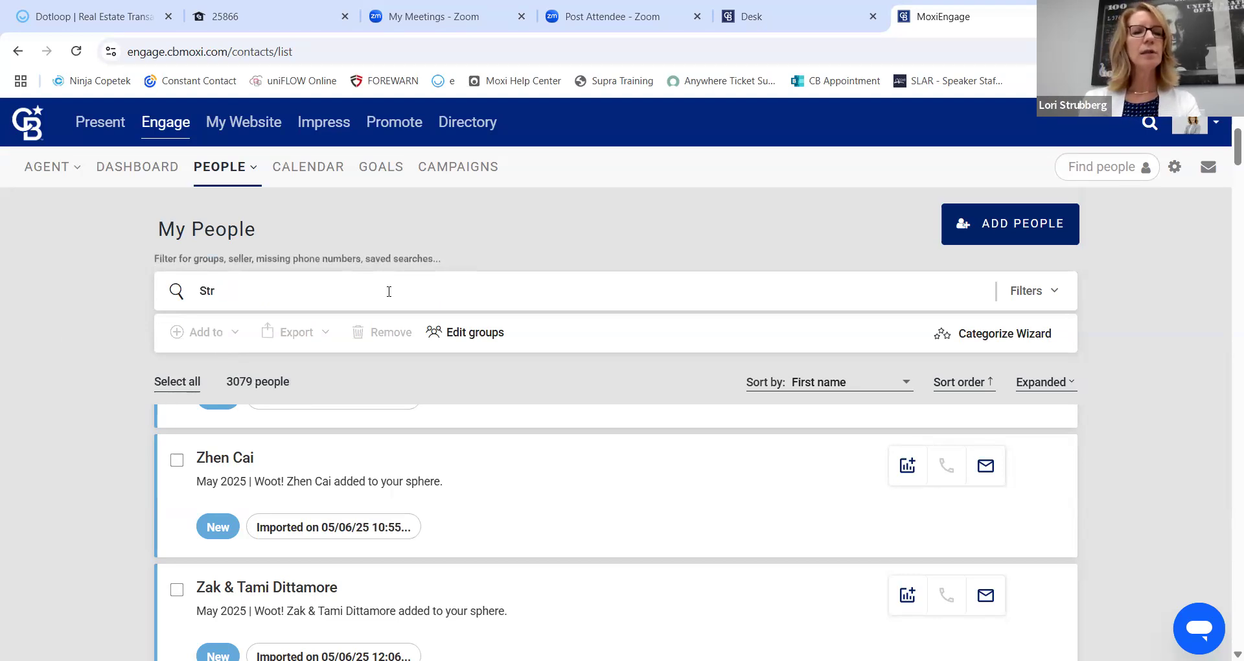
{"action": "key", "text": "BackSpace"}
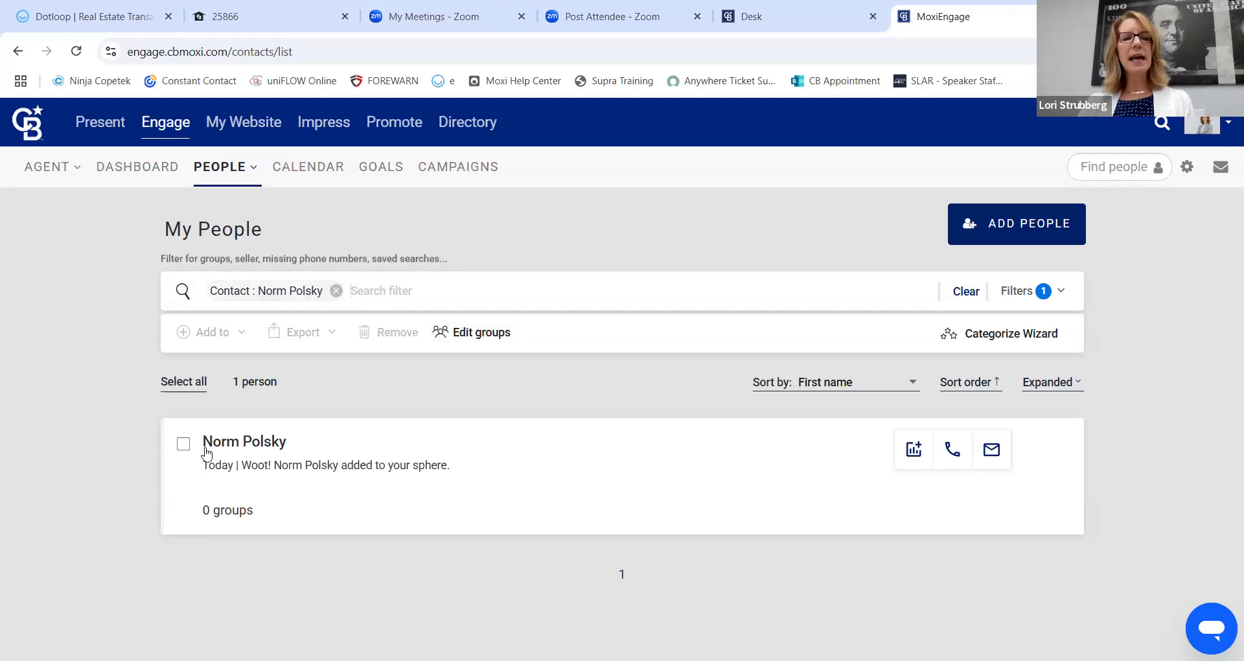
Open the filtered contact, return to My People, and remove the Contact filter chip.
{"action": "left_click", "coordinate": [242, 443]}
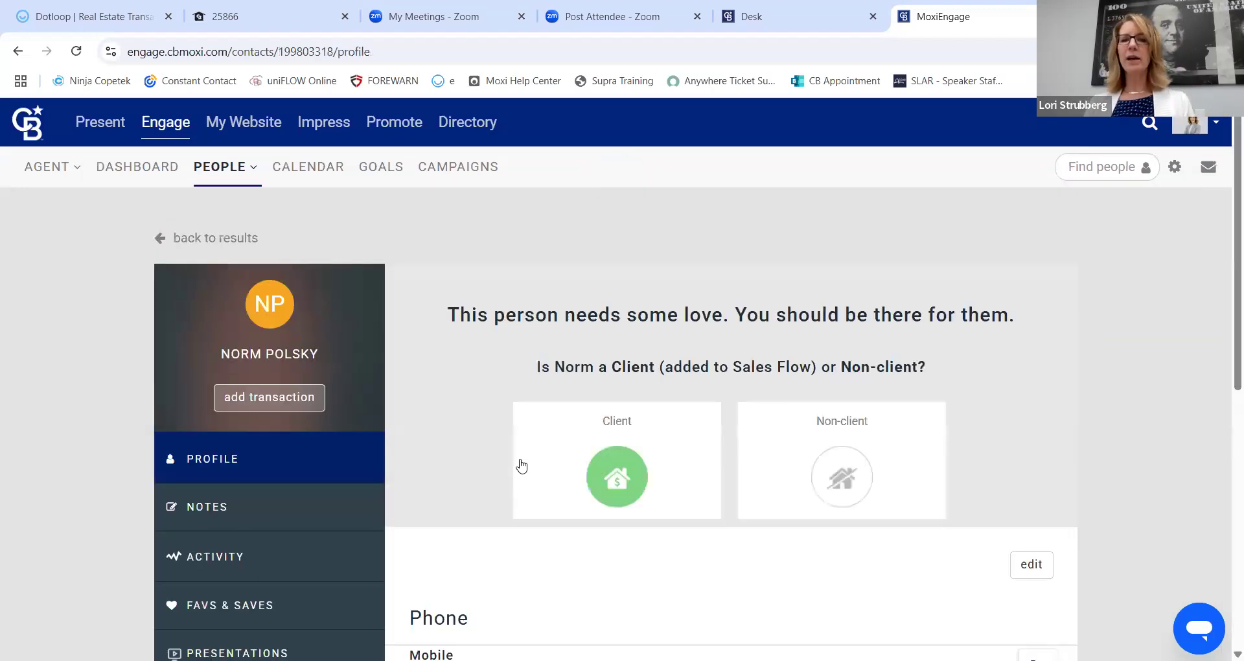
{"action": "left_click", "coordinate": [219, 166]}
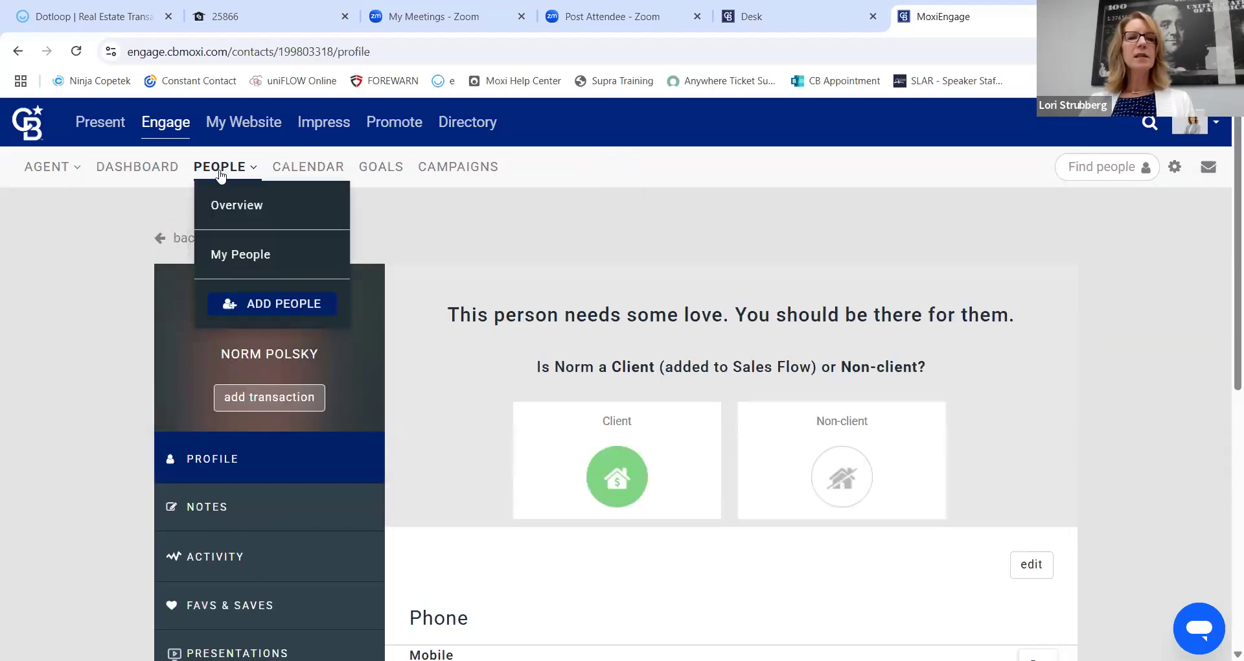
{"action": "left_click", "coordinate": [237, 257]}
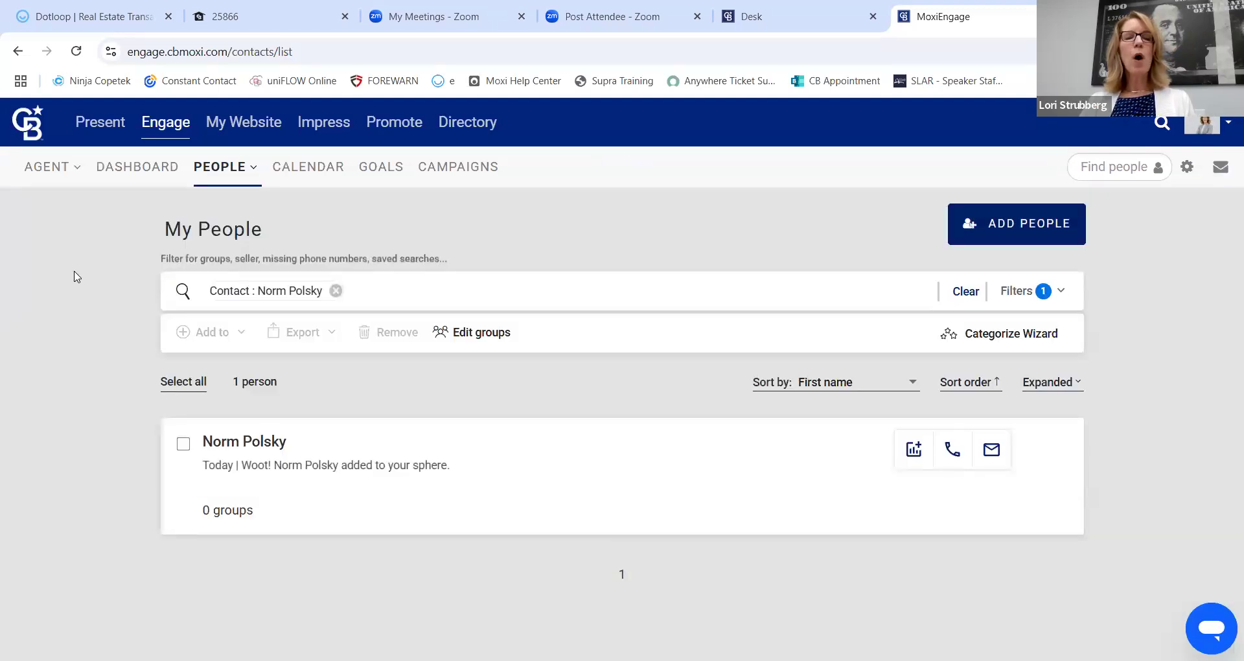
{"action": "left_click", "coordinate": [335, 290]}
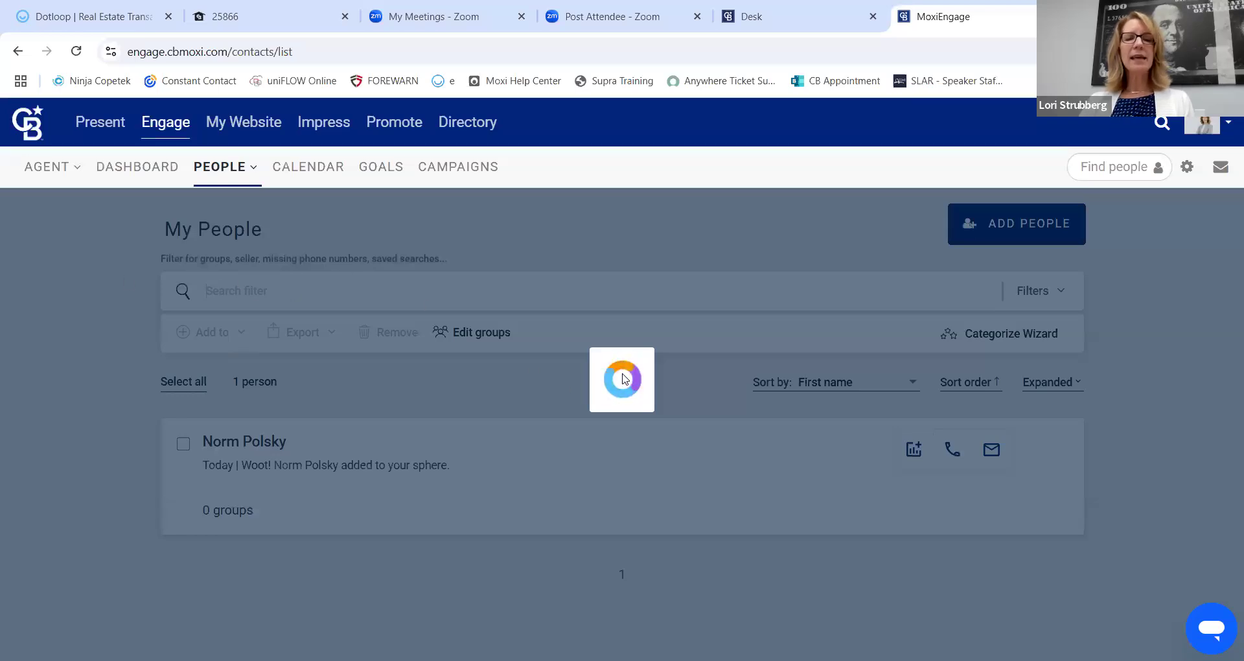
{"action": "left_click", "coordinate": [212, 170]}
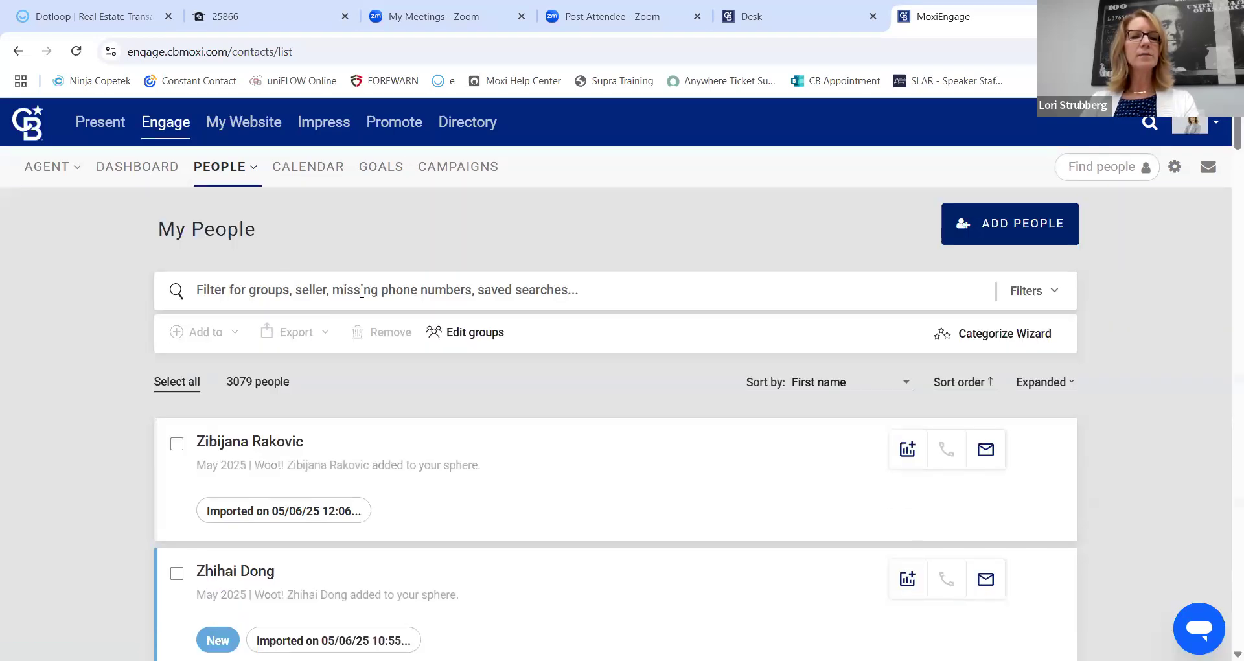
Filter My People by the contact's last name and open their profile to view phone and language.
{"action": "left_click", "coordinate": [361, 292]}
{"action": "type", "text": "polsky"}
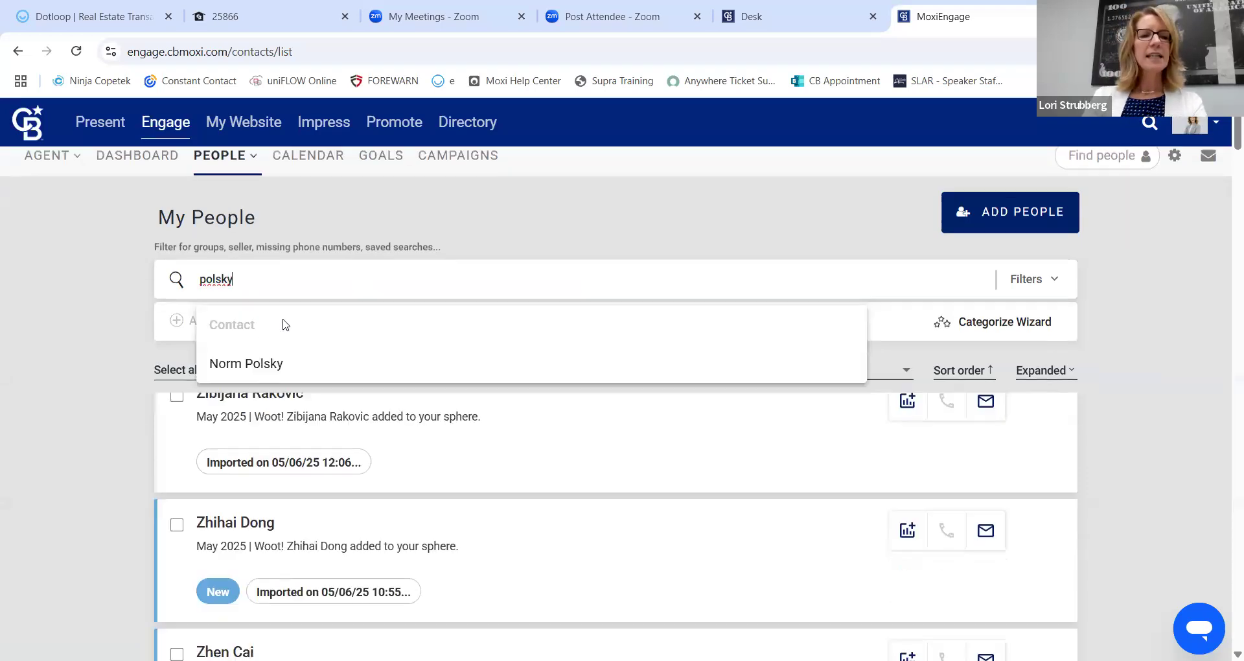
{"action": "left_click", "coordinate": [421, 366]}
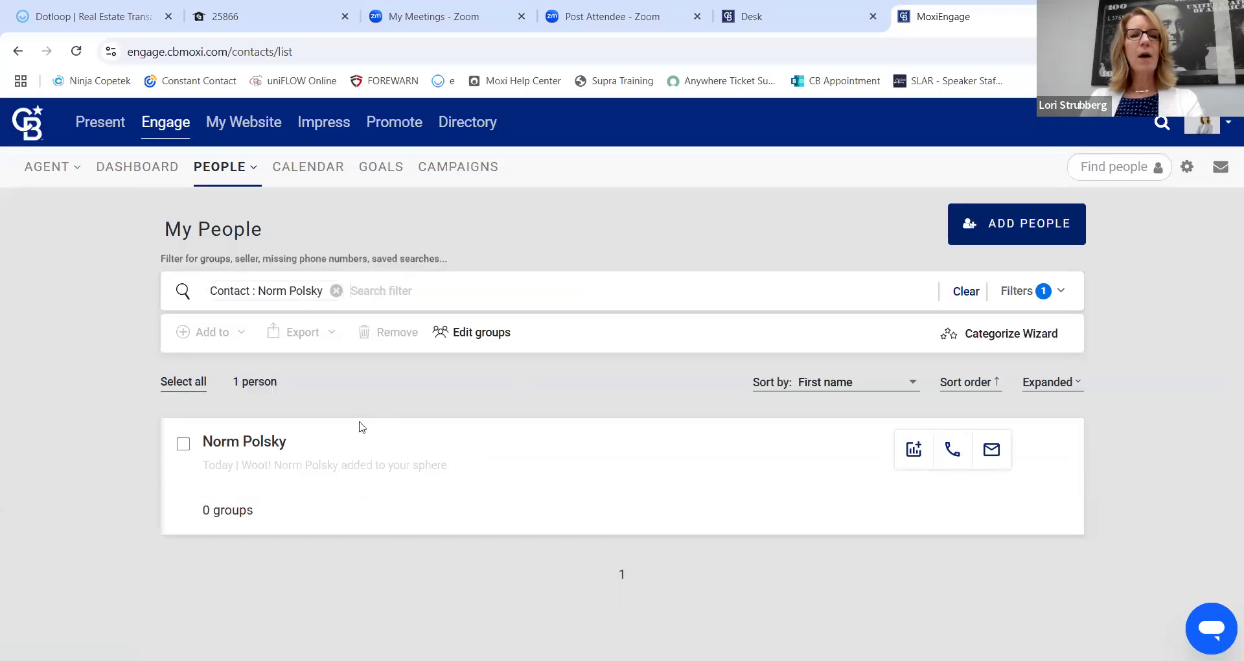
{"action": "left_click", "coordinate": [256, 442]}
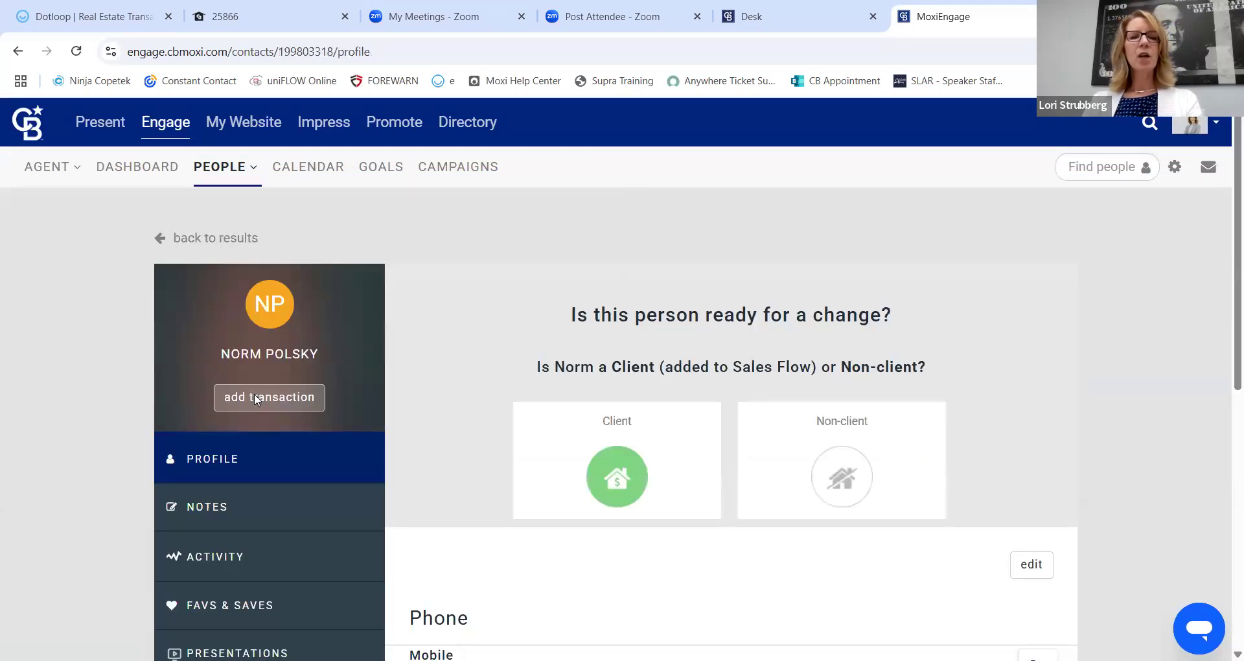
{"action": "scroll", "coordinate": [248, 500], "scroll_direction": "down", "scroll_amount": 3}
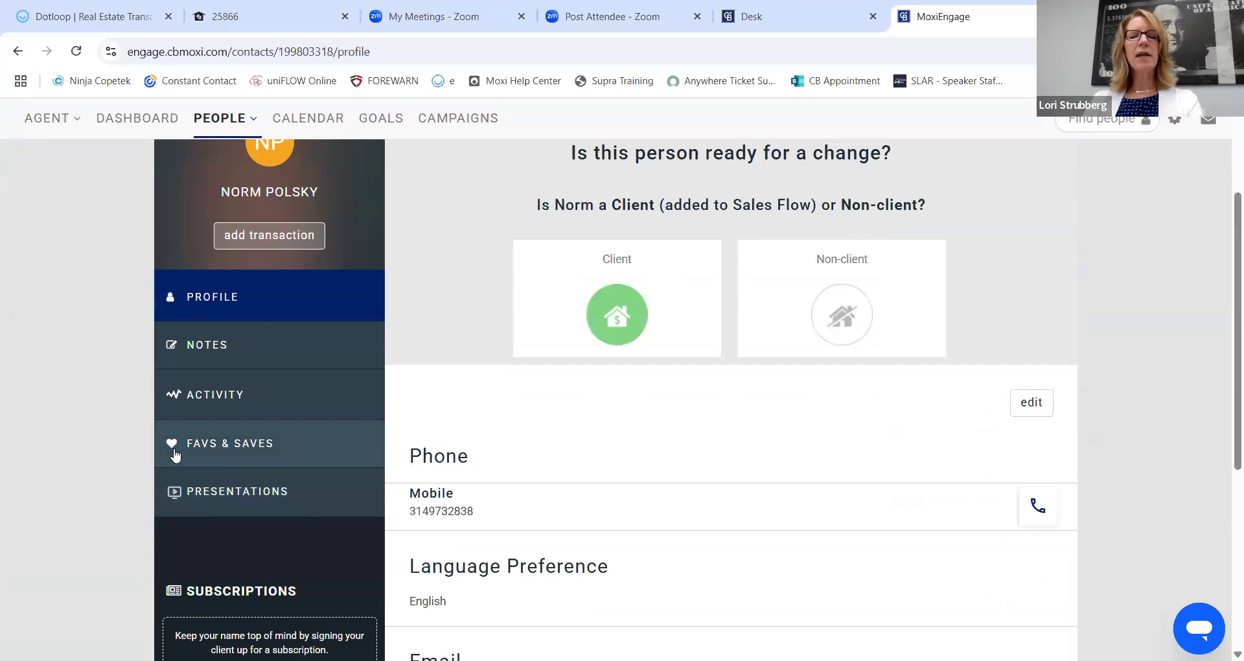